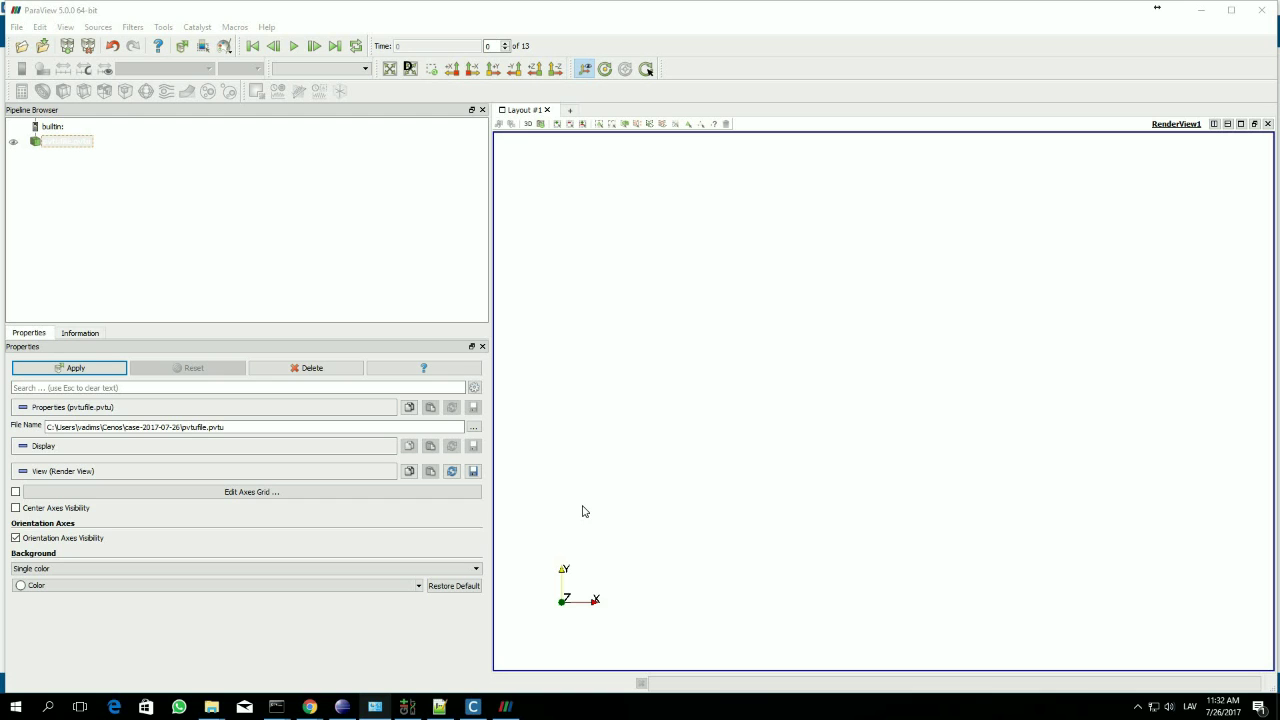
- Load the pvtufile.pvtu dataset into the render view and color it by temperature
click(86, 372)
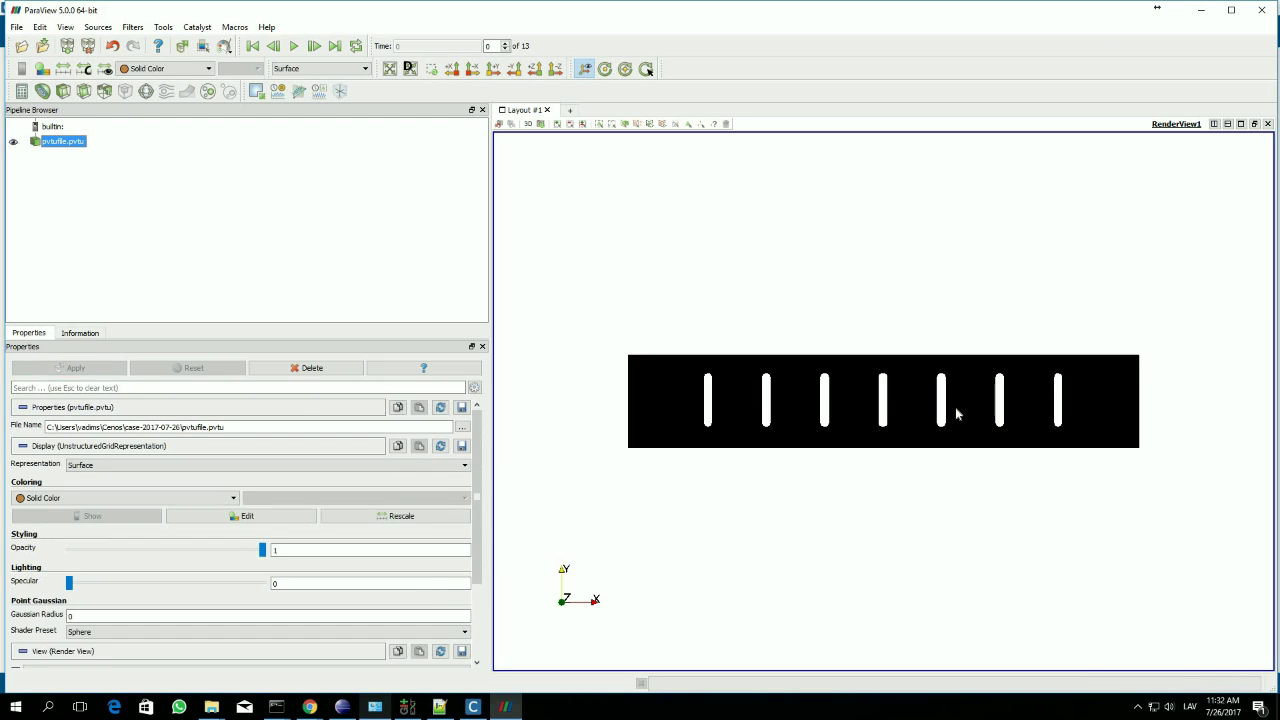
drag(965, 343, 825, 361)
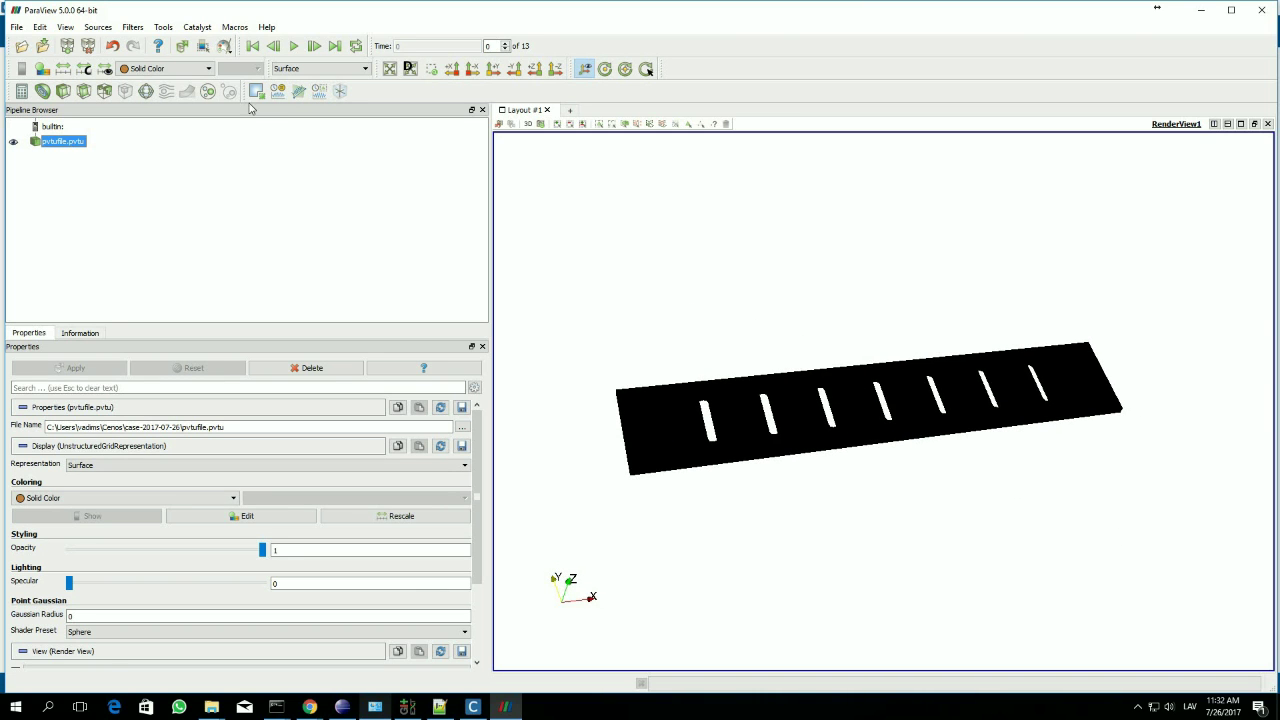
click(201, 70)
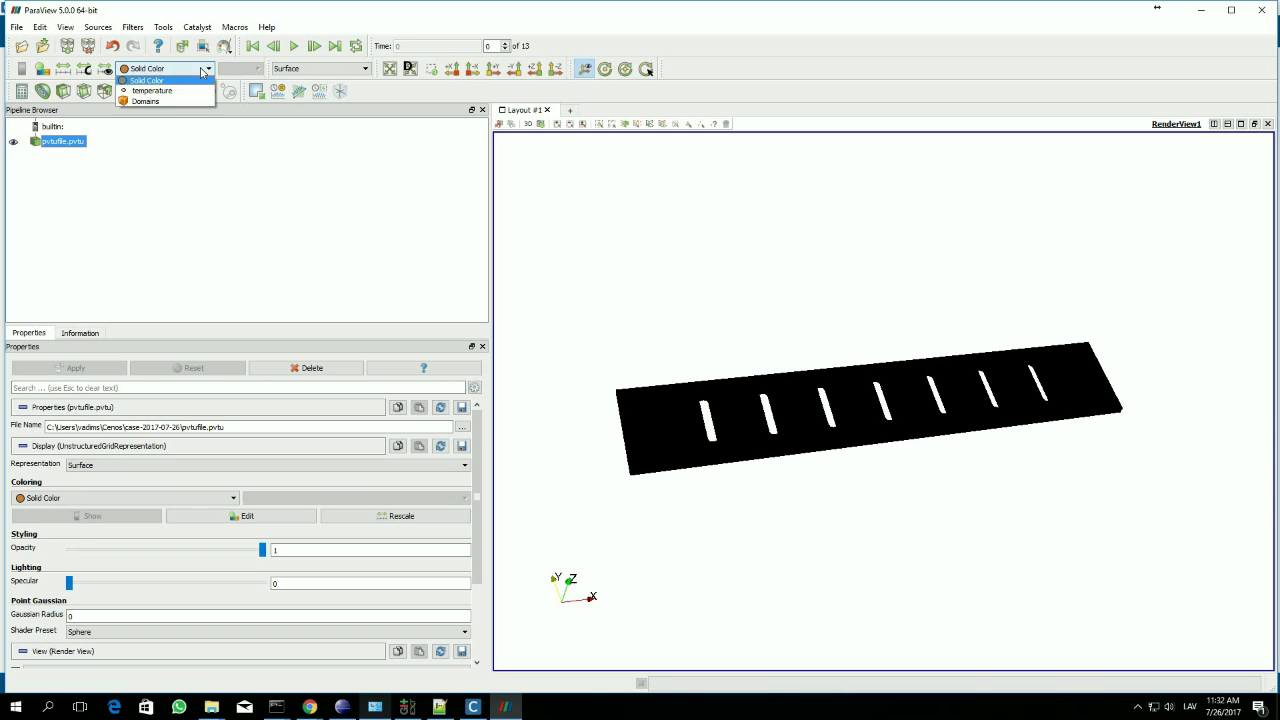
click(201, 70)
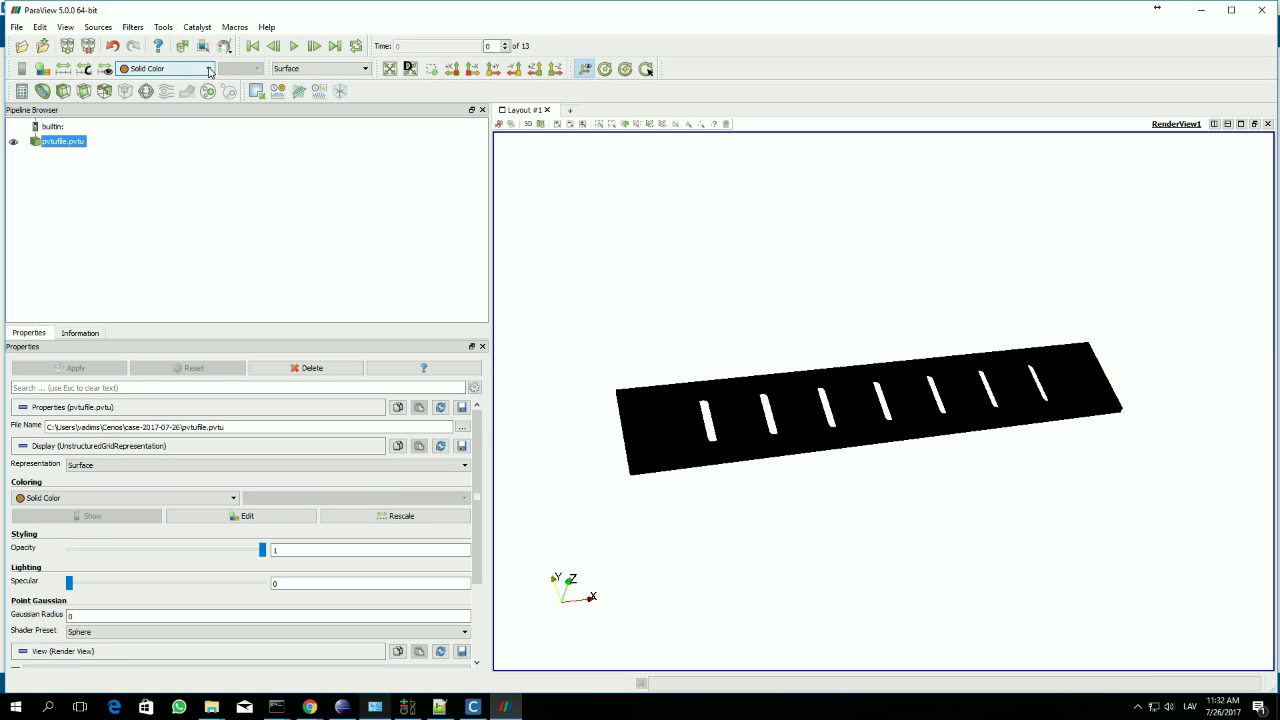
click(205, 72)
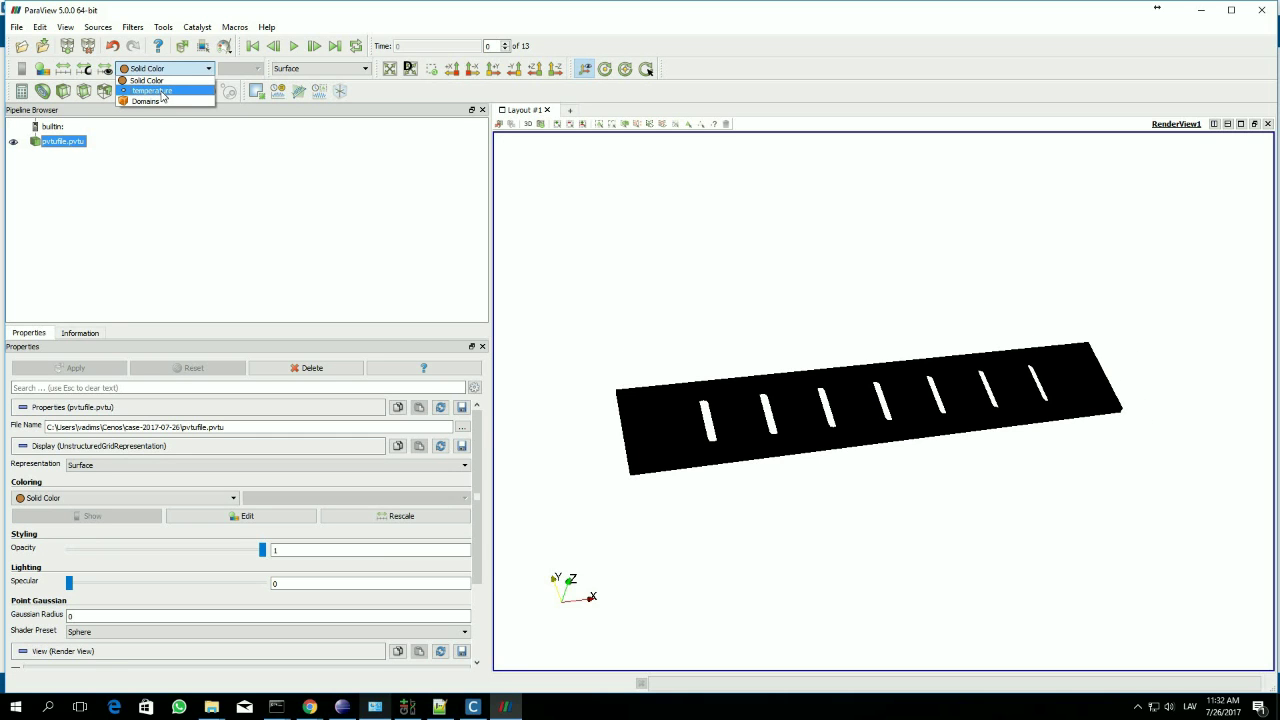
click(160, 96)
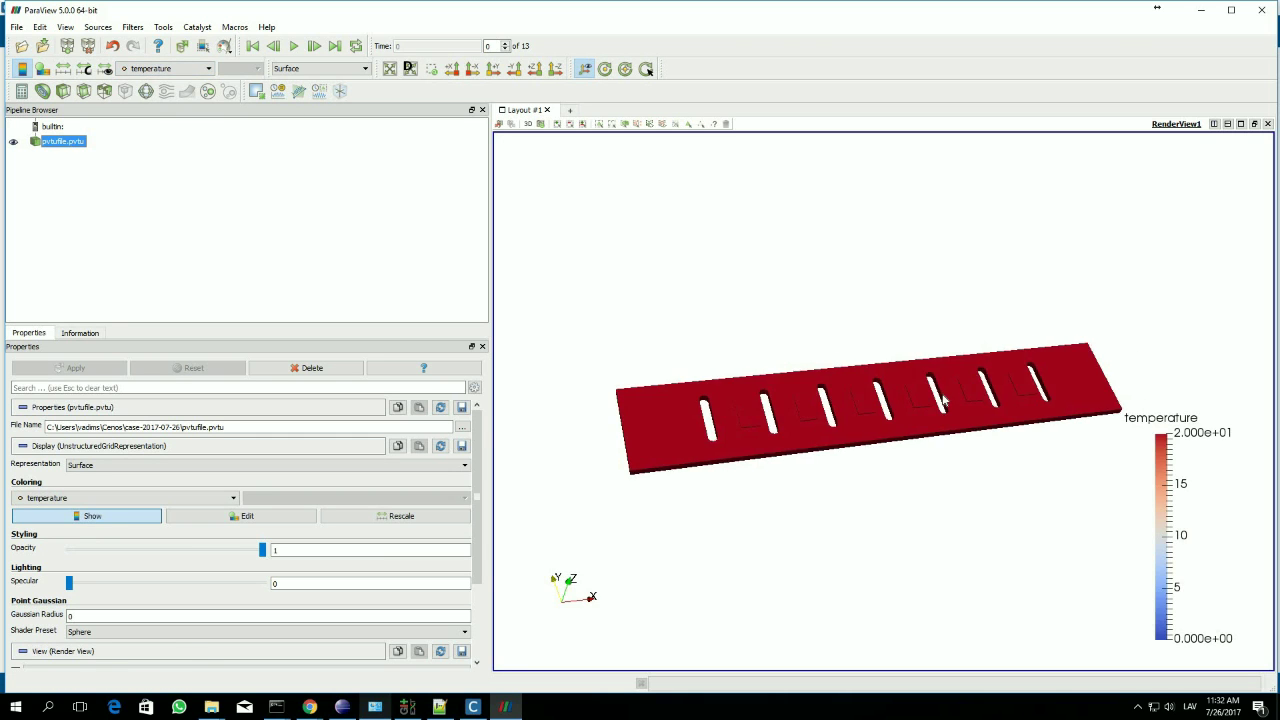
- Set the animation time step to 12
drag(940, 405, 942, 418)
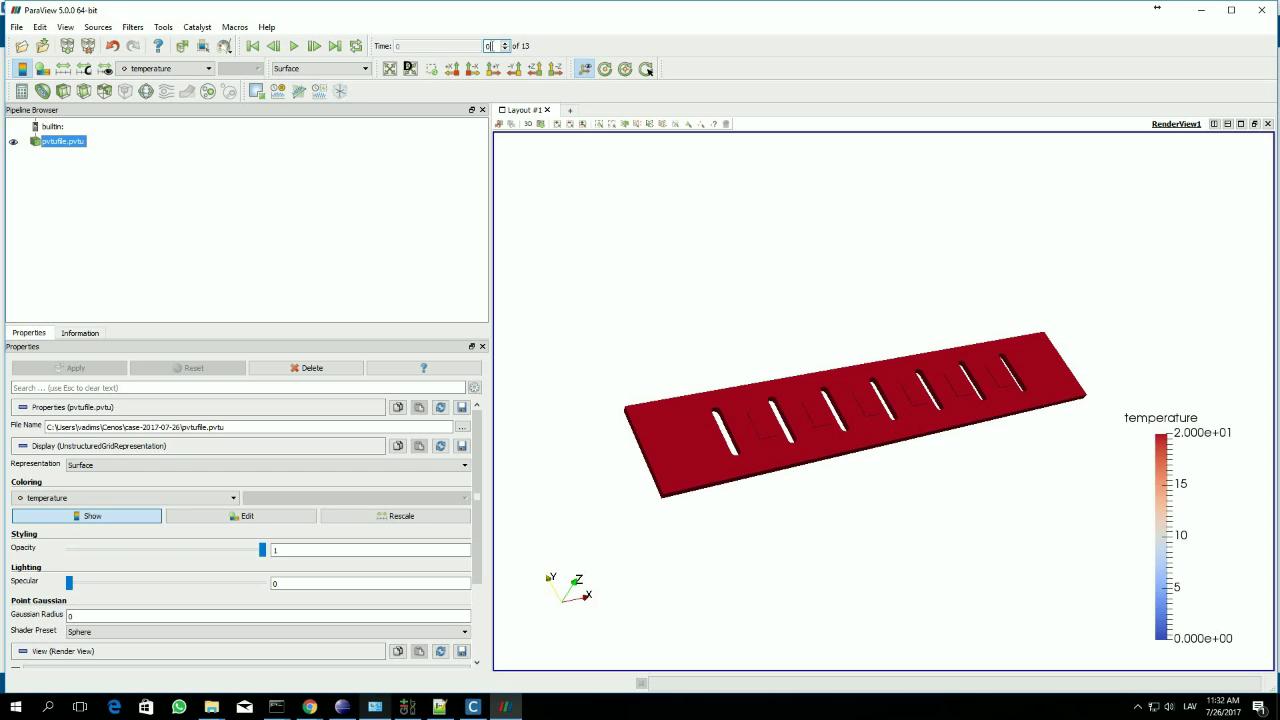
double_click(490, 46)
text(12)
key(Return)
drag(855, 328, 850, 370)
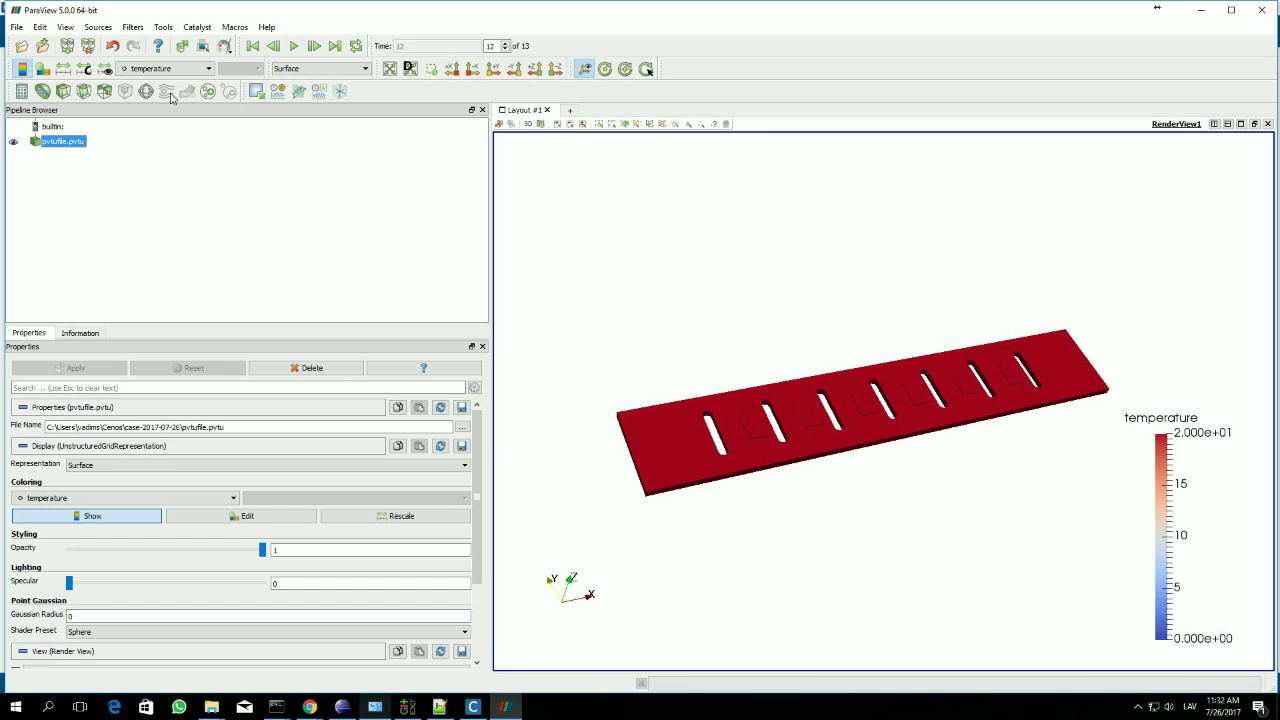
- Toggle the temperature color legend off and on repeatedly, leaving it shown
click(23, 69)
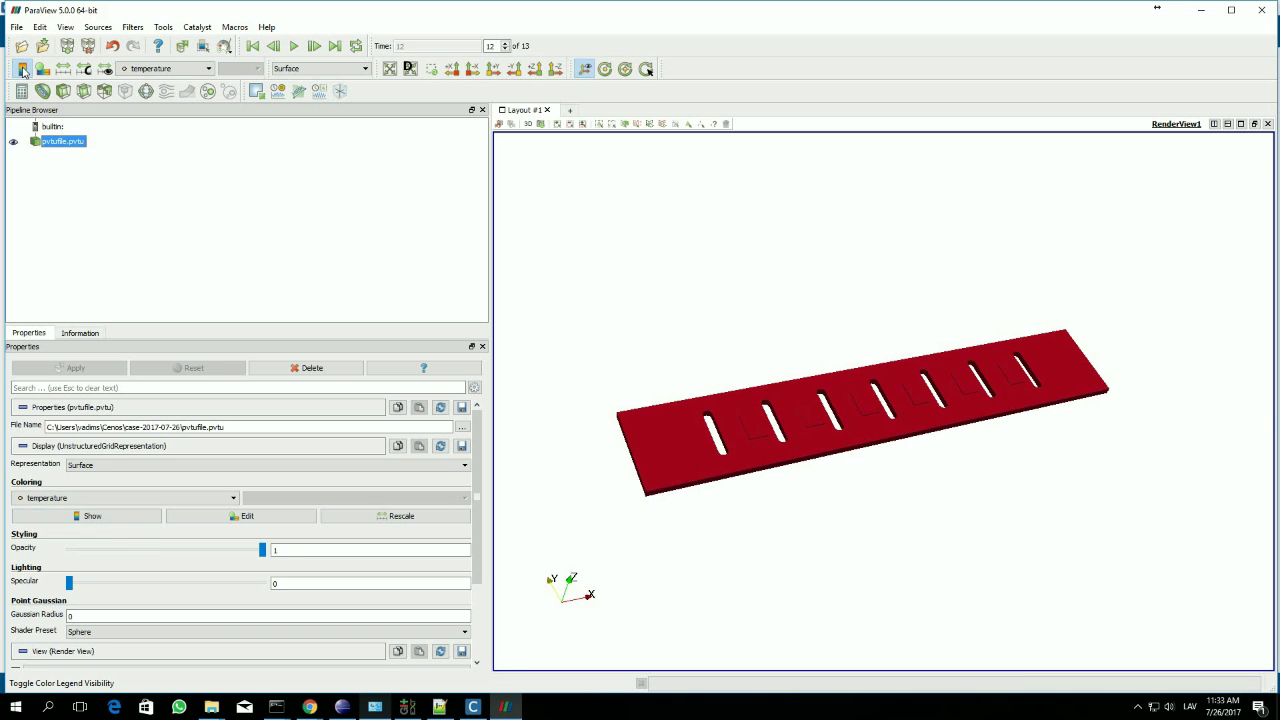
click(23, 69)
click(23, 69)
click(23, 69)
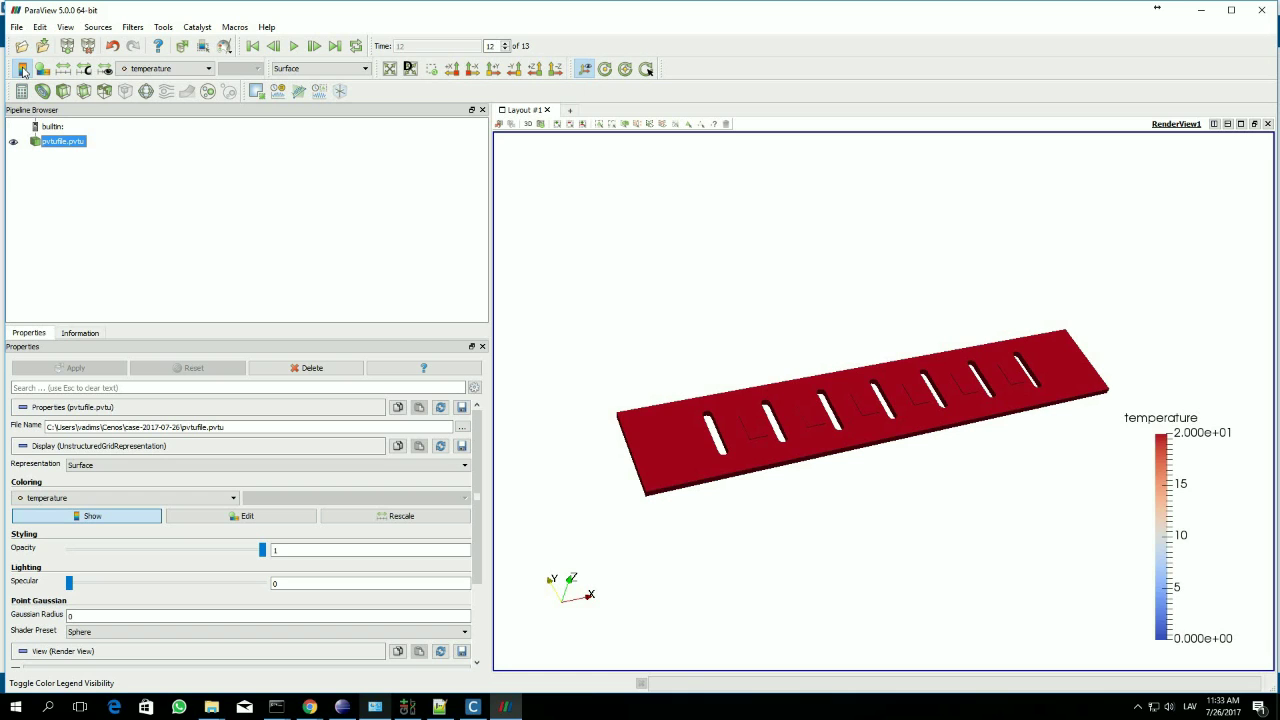
click(23, 69)
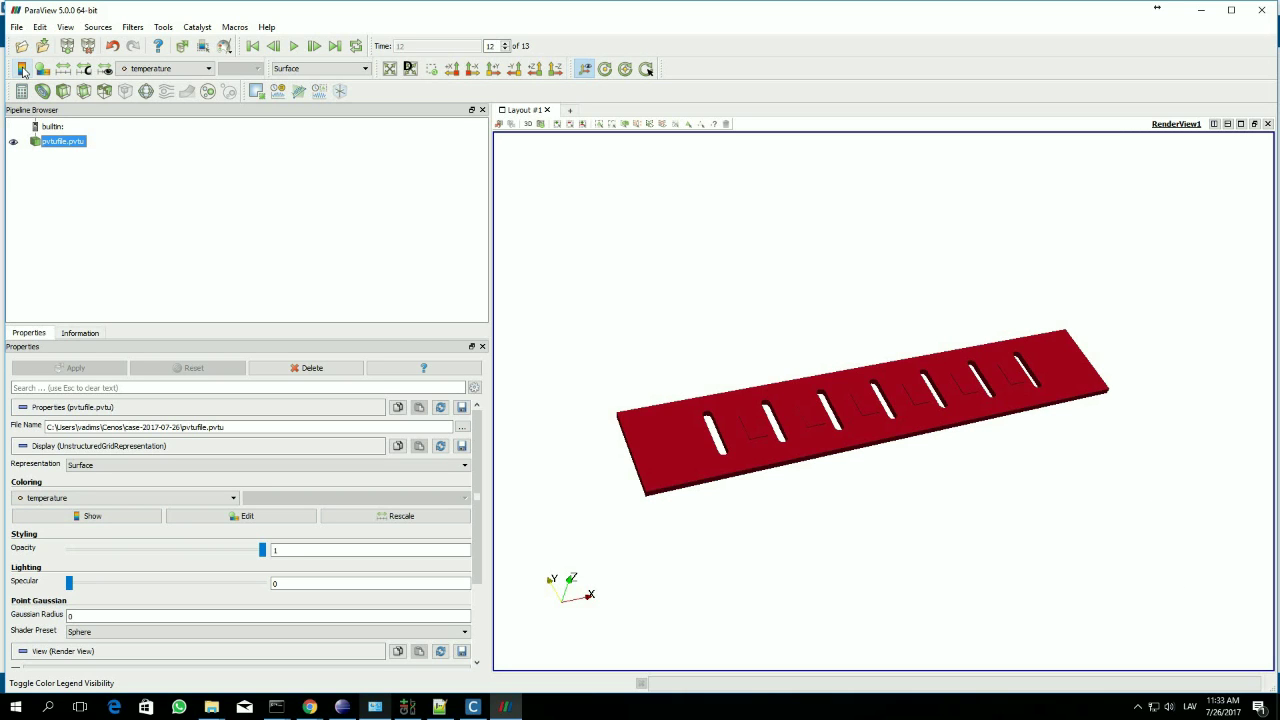
click(23, 69)
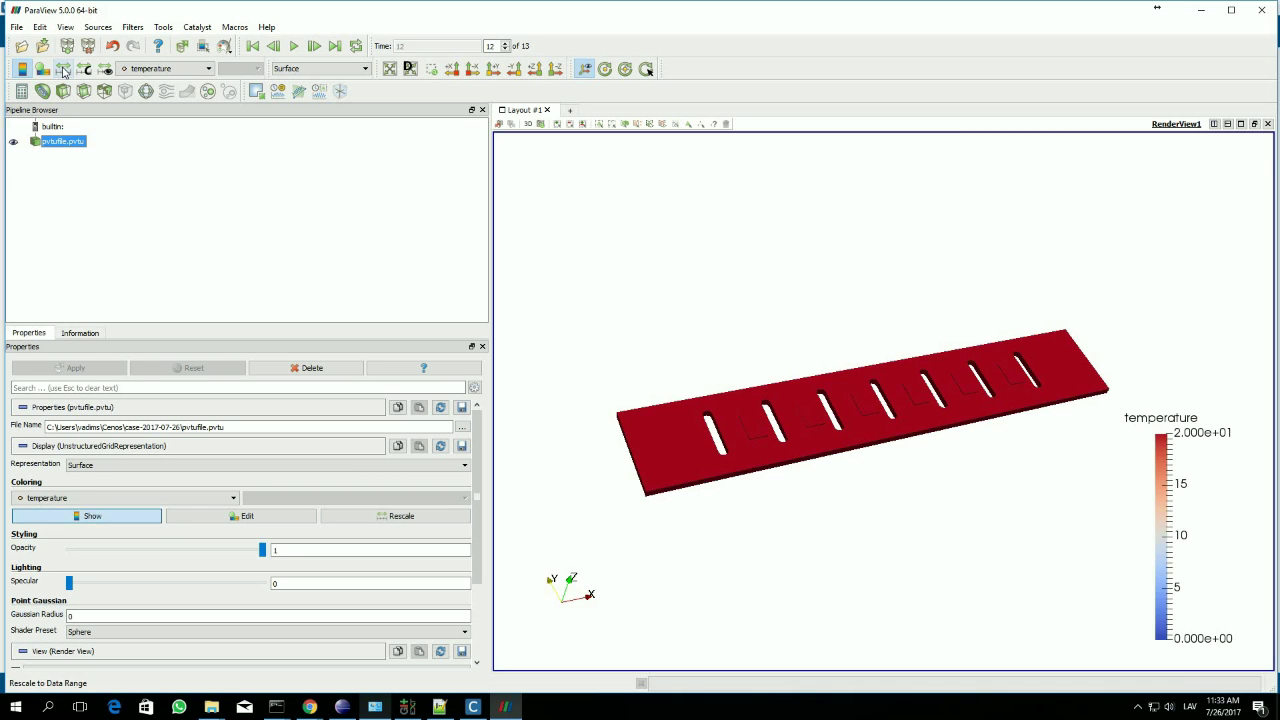
- Rescale the temperature colors to the data range, and set a custom range of 20 to 160
click(63, 69)
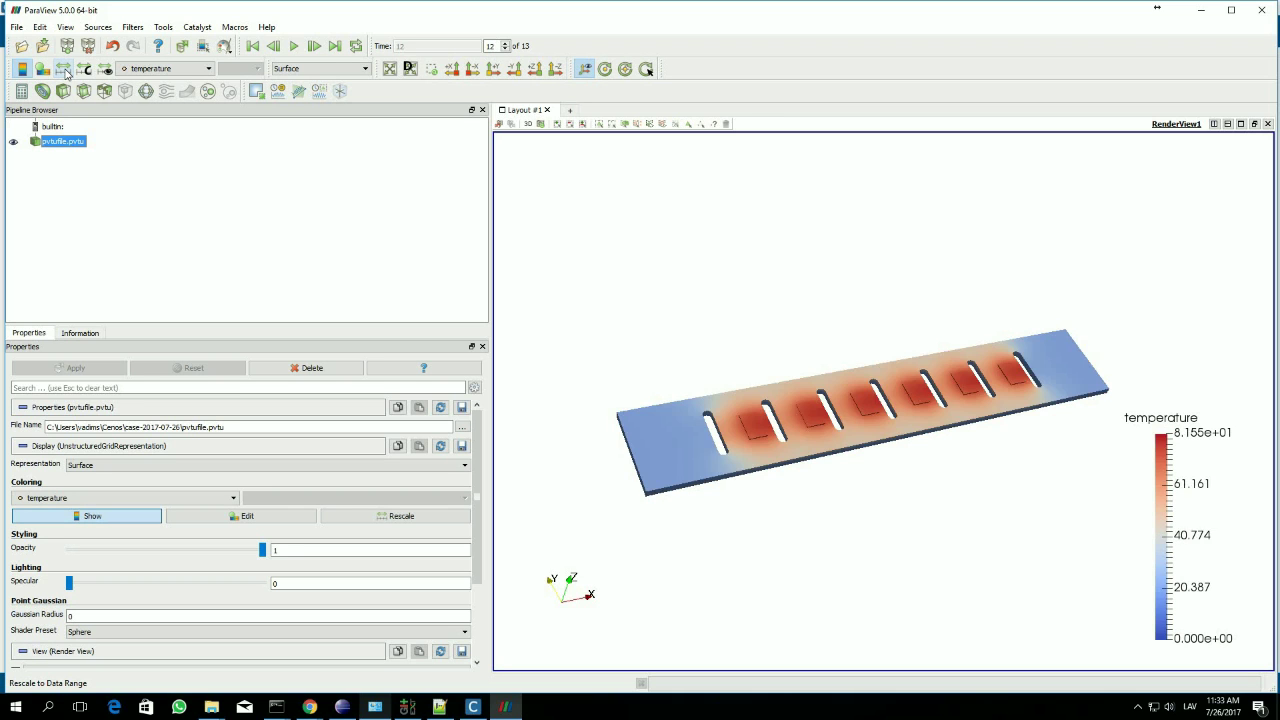
click(84, 69)
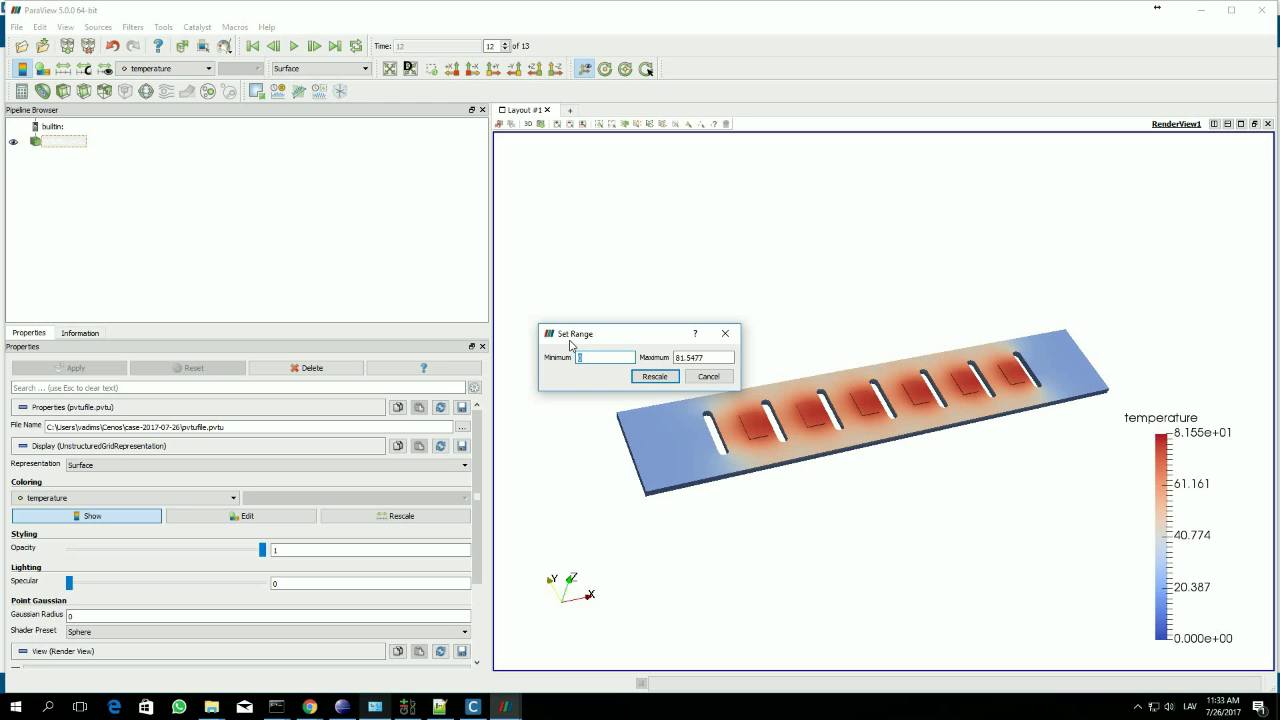
text(20)
key(Tab)
text(160)
click(654, 376)
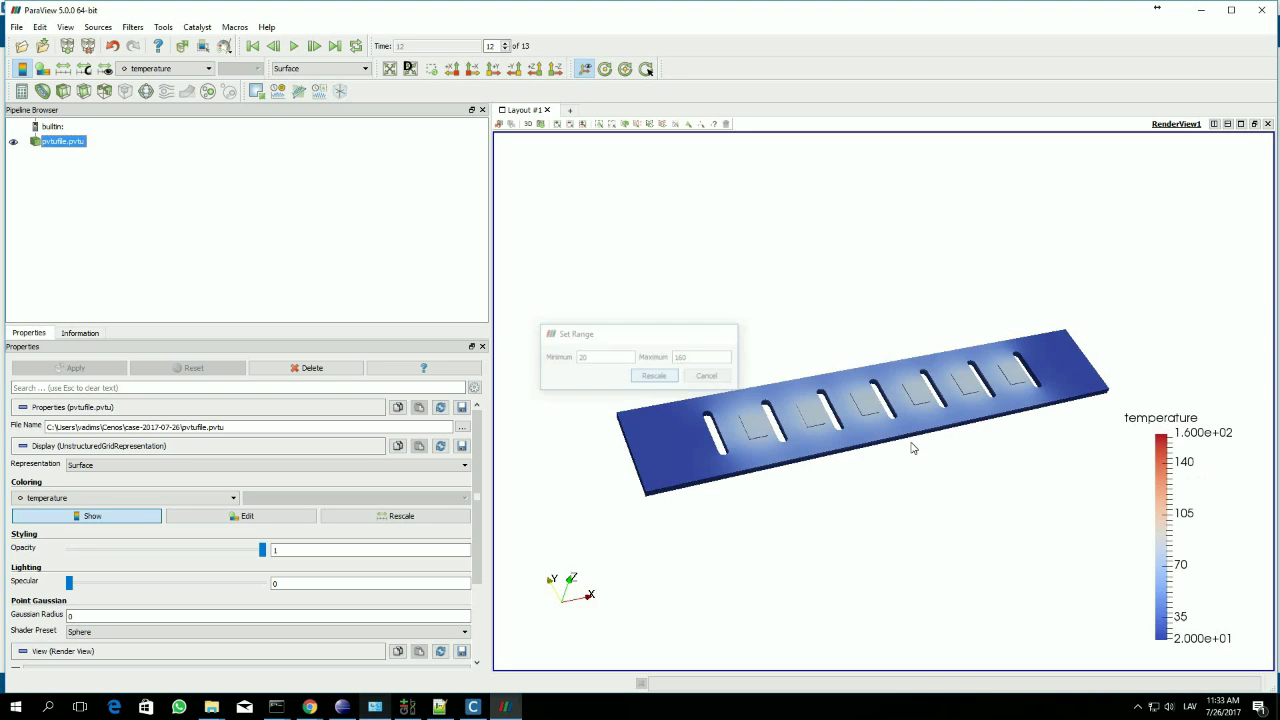
- Open the color legend's properties from the color map editor and change its title to "temperature of chip"
drag(913, 408, 523, 300)
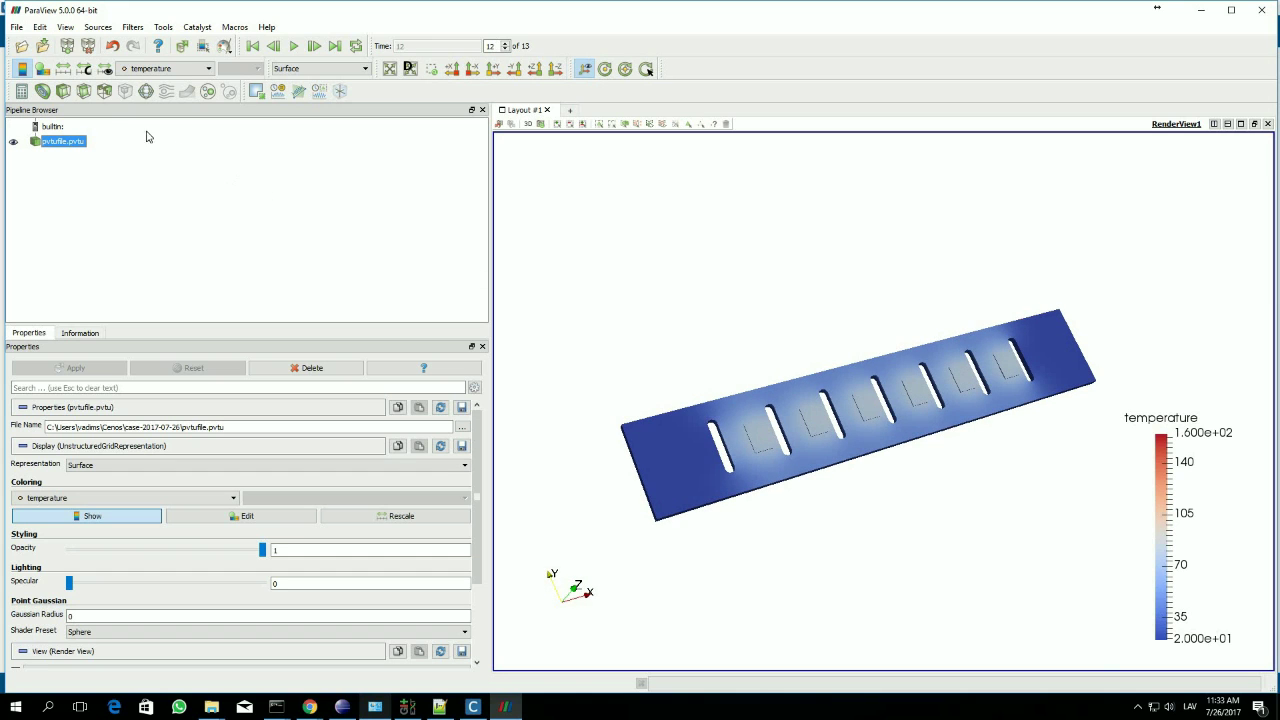
click(41, 69)
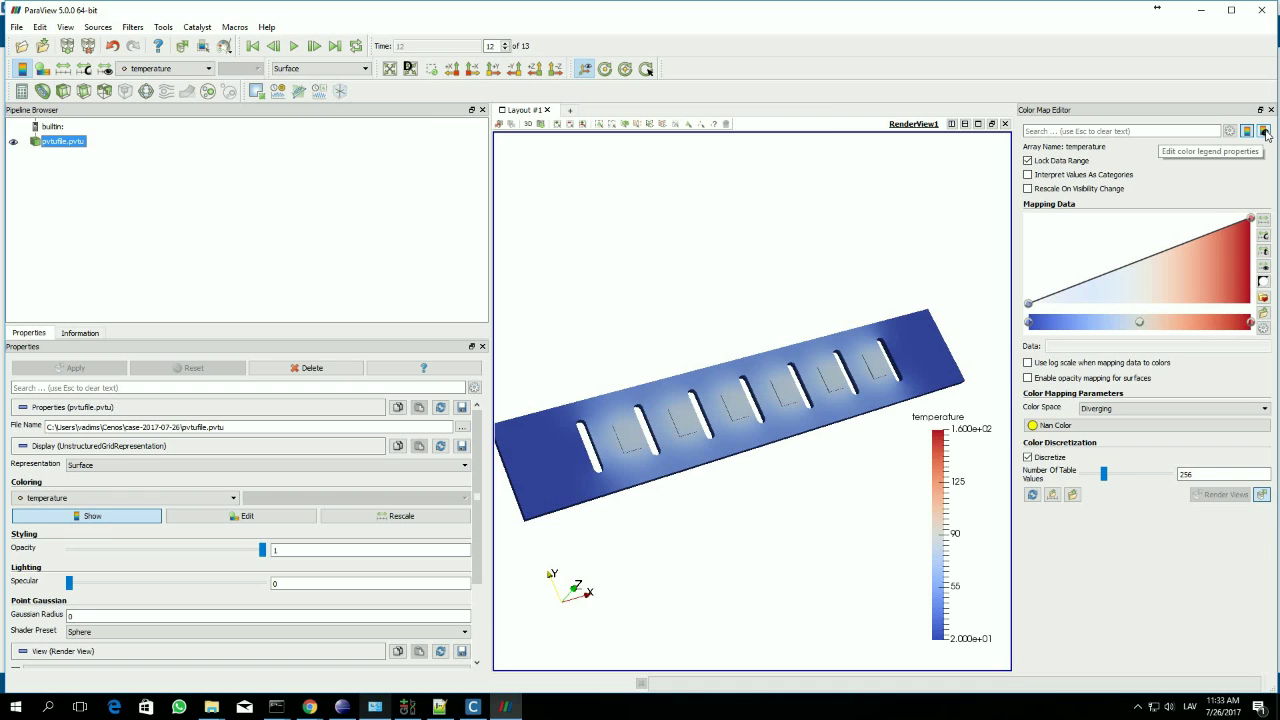
click(1265, 135)
drag(615, 108, 237, 73)
click(294, 174)
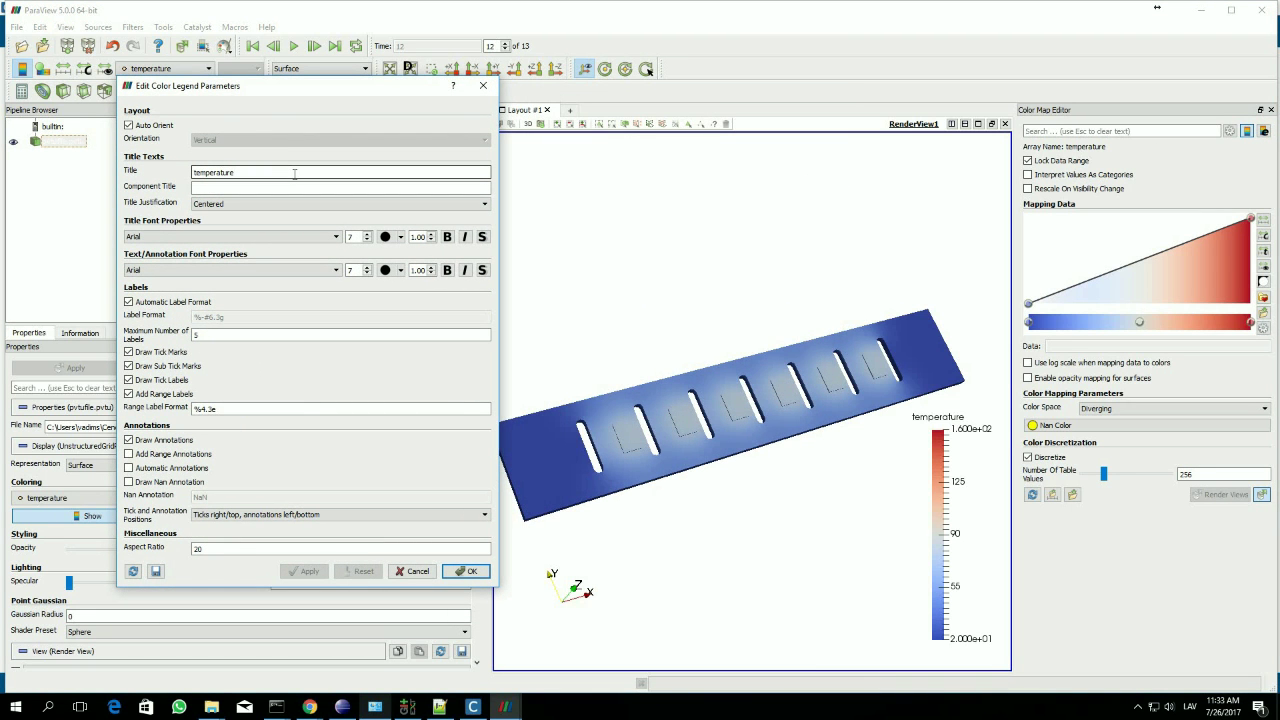
text(o)
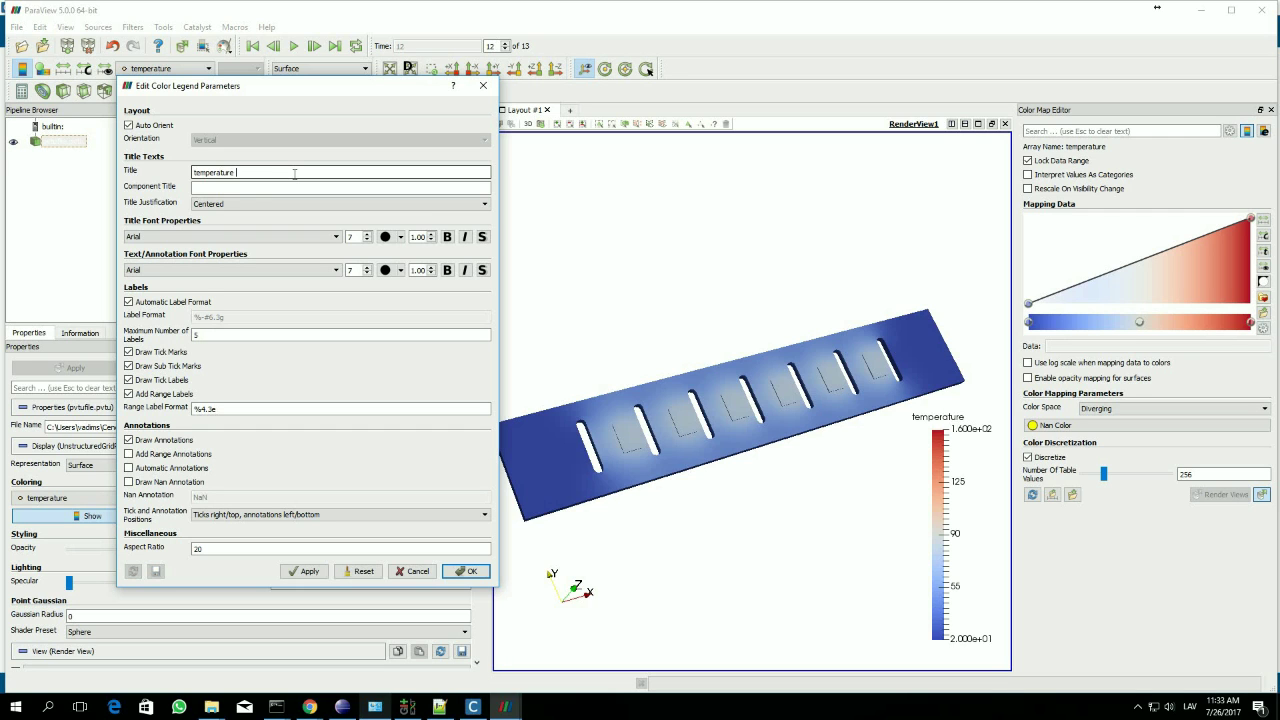
text(f chip)
click(318, 571)
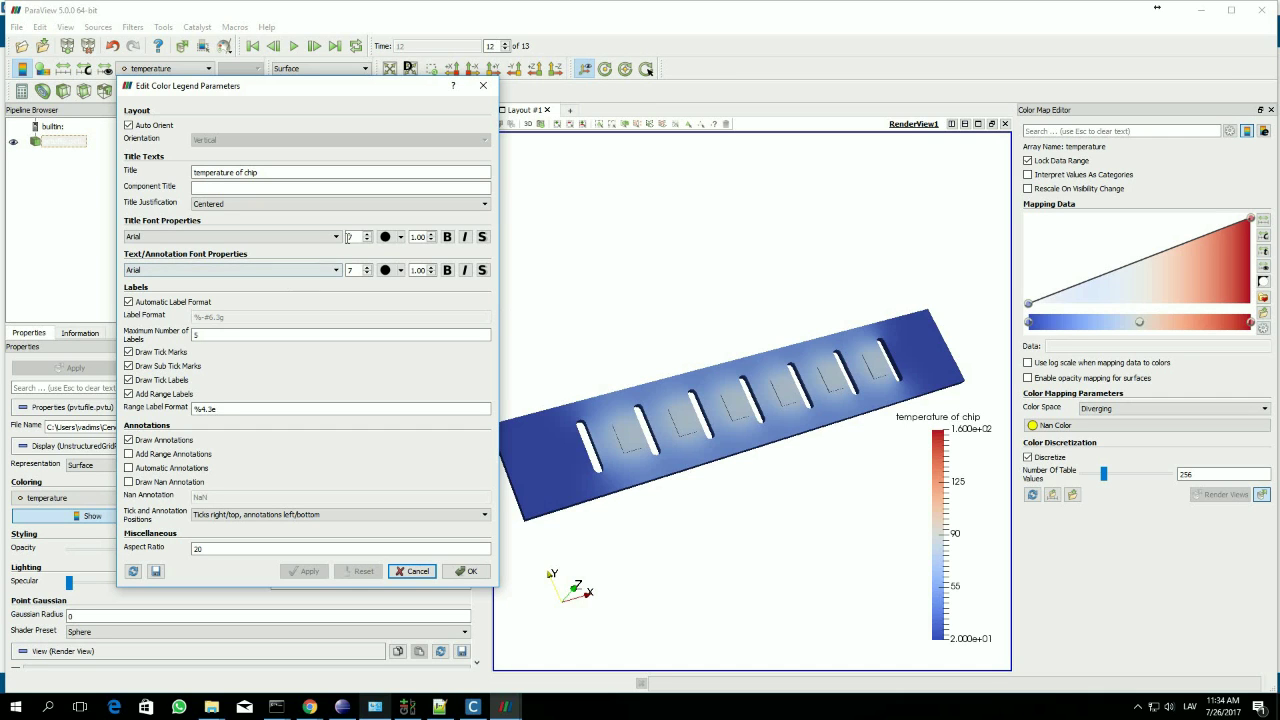
- Set the legend title's font size to 12 and its color to Interactive Selection, and apply the changes
double_click(346, 237)
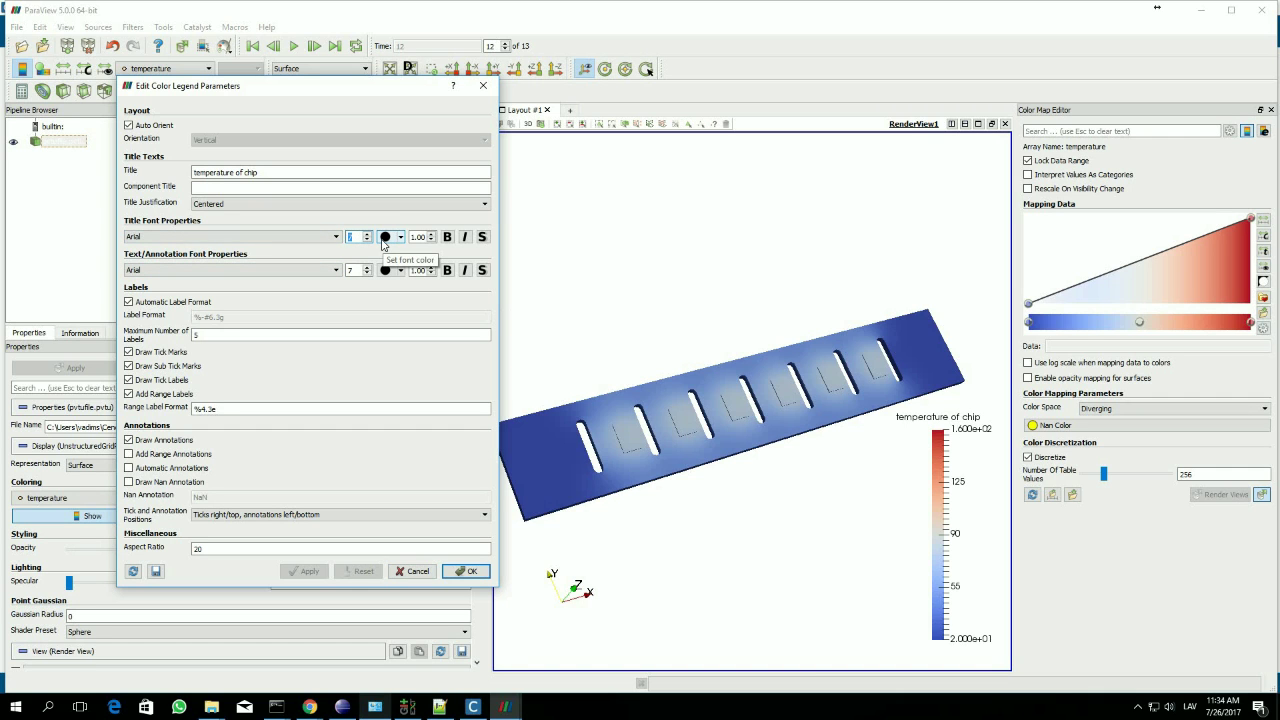
text(12)
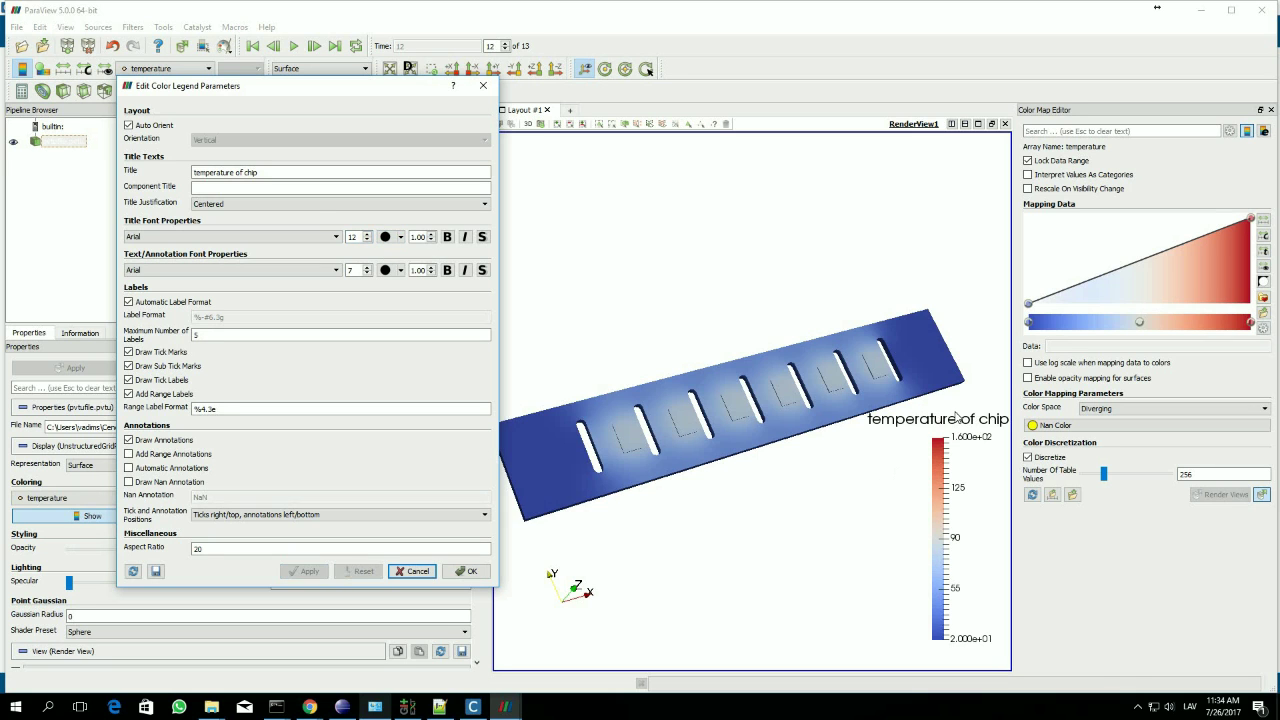
click(408, 263)
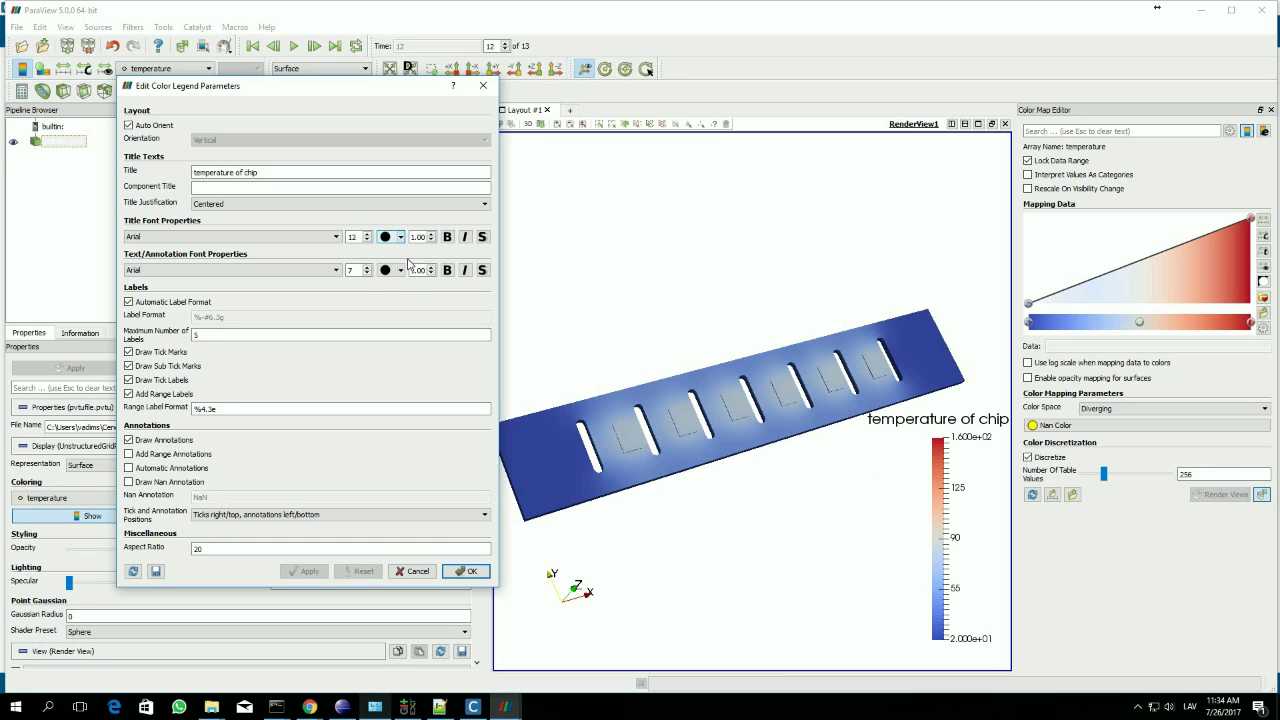
click(400, 236)
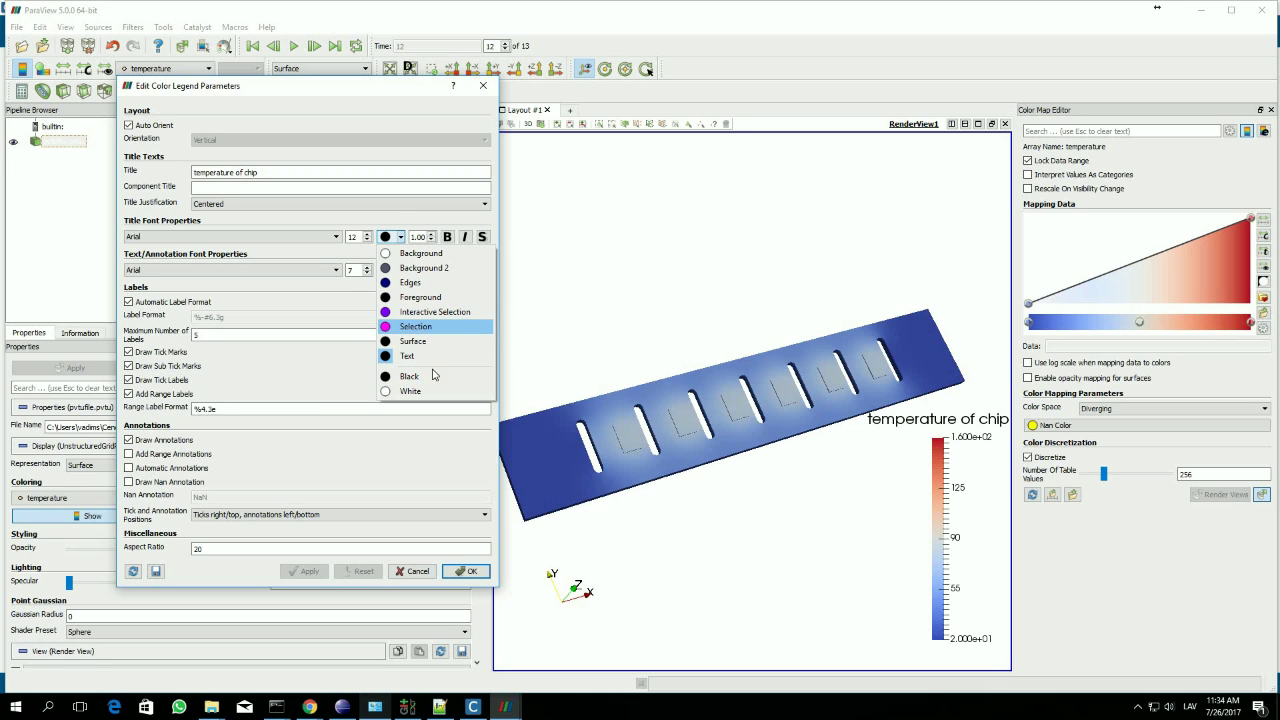
click(418, 328)
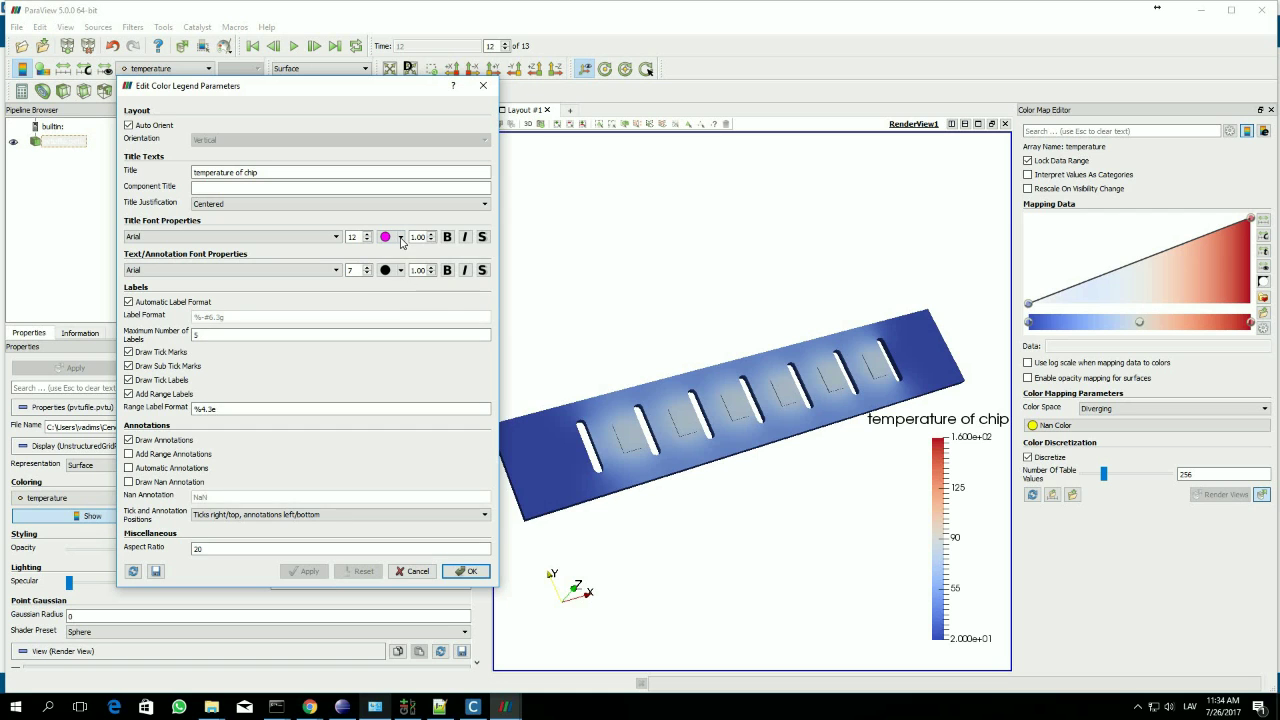
click(400, 238)
click(430, 312)
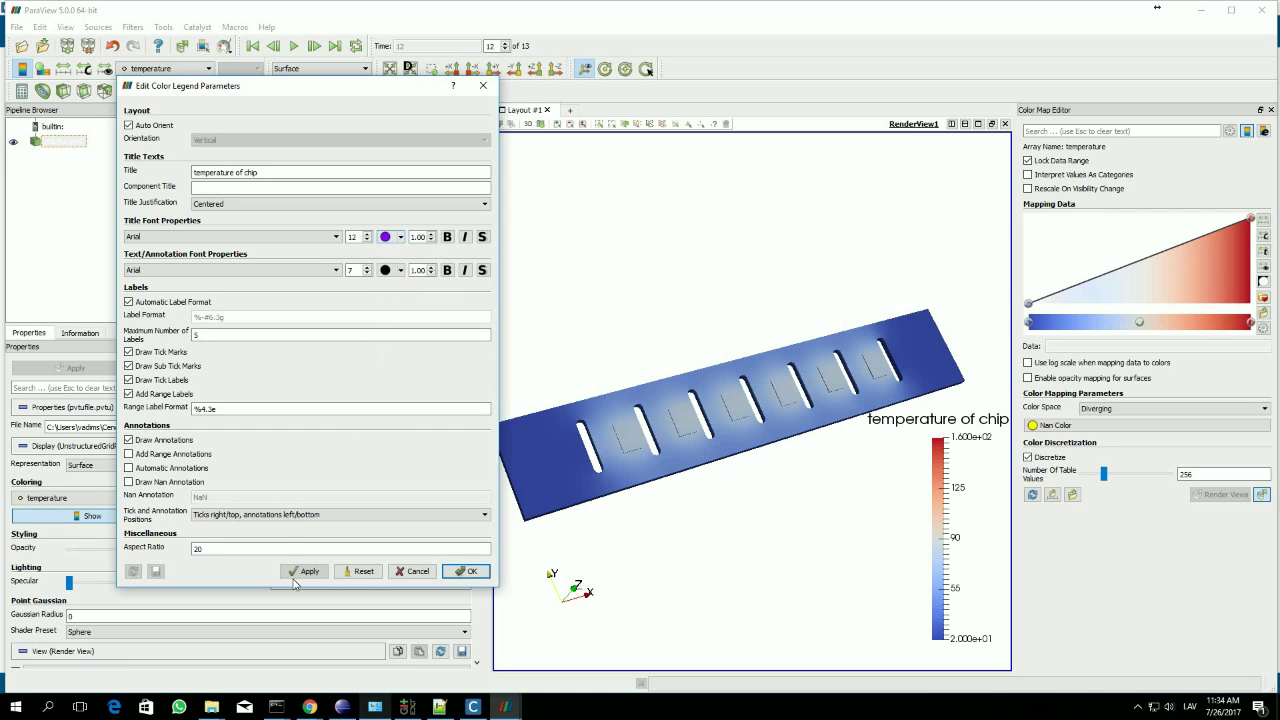
click(304, 571)
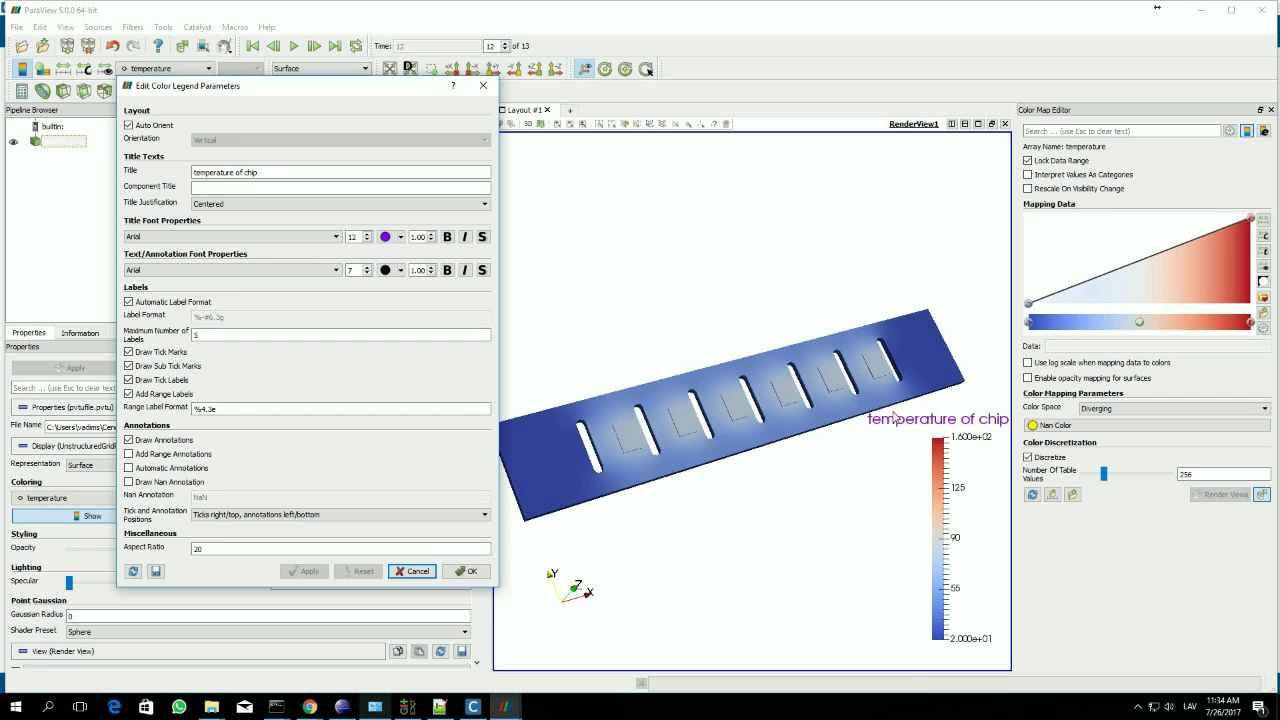
- Turn off the legend's automatic label format and apply the label format %-#6.3g to the range labels too
click(199, 334)
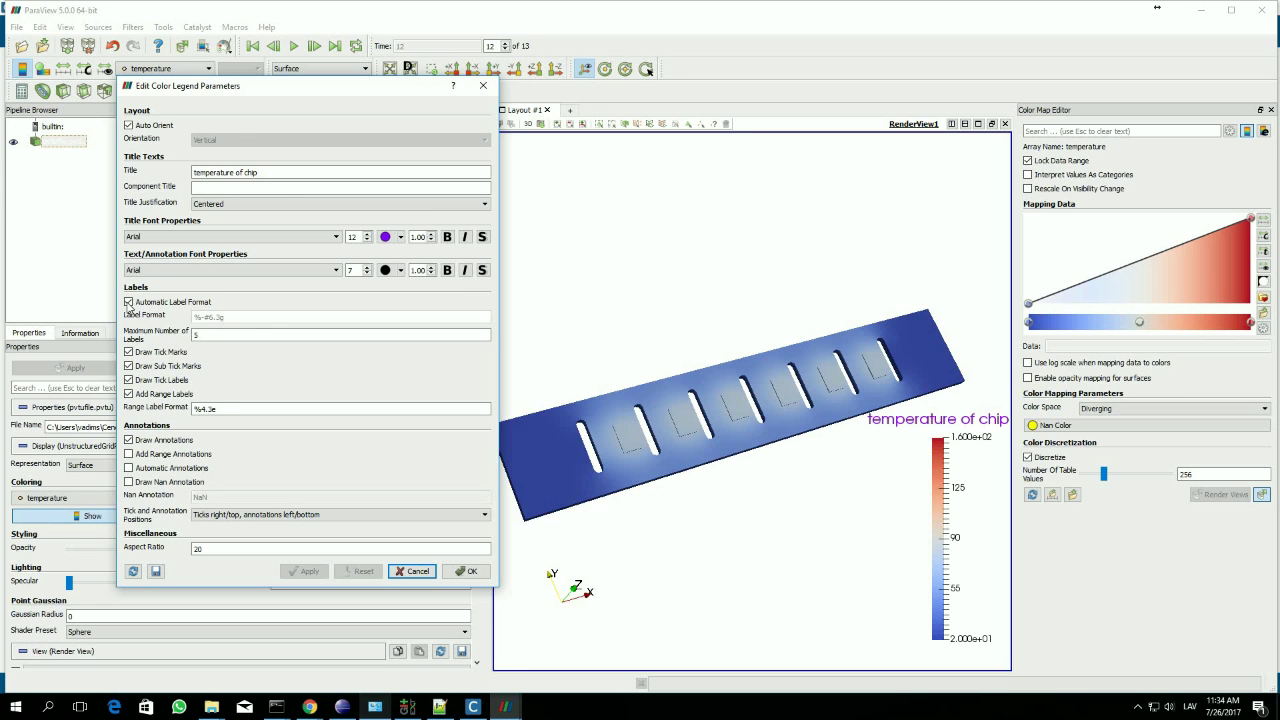
click(128, 302)
double_click(210, 317)
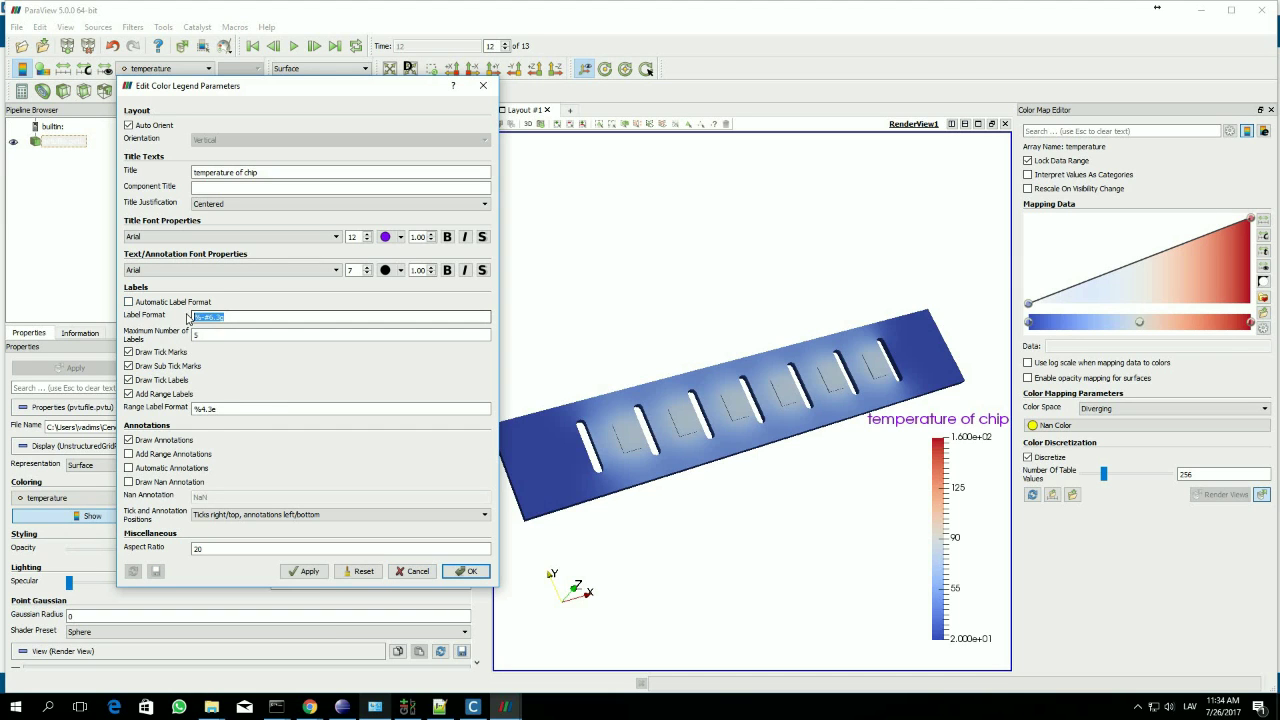
key(ctrl+c)
double_click(226, 410)
key(ctrl+v)
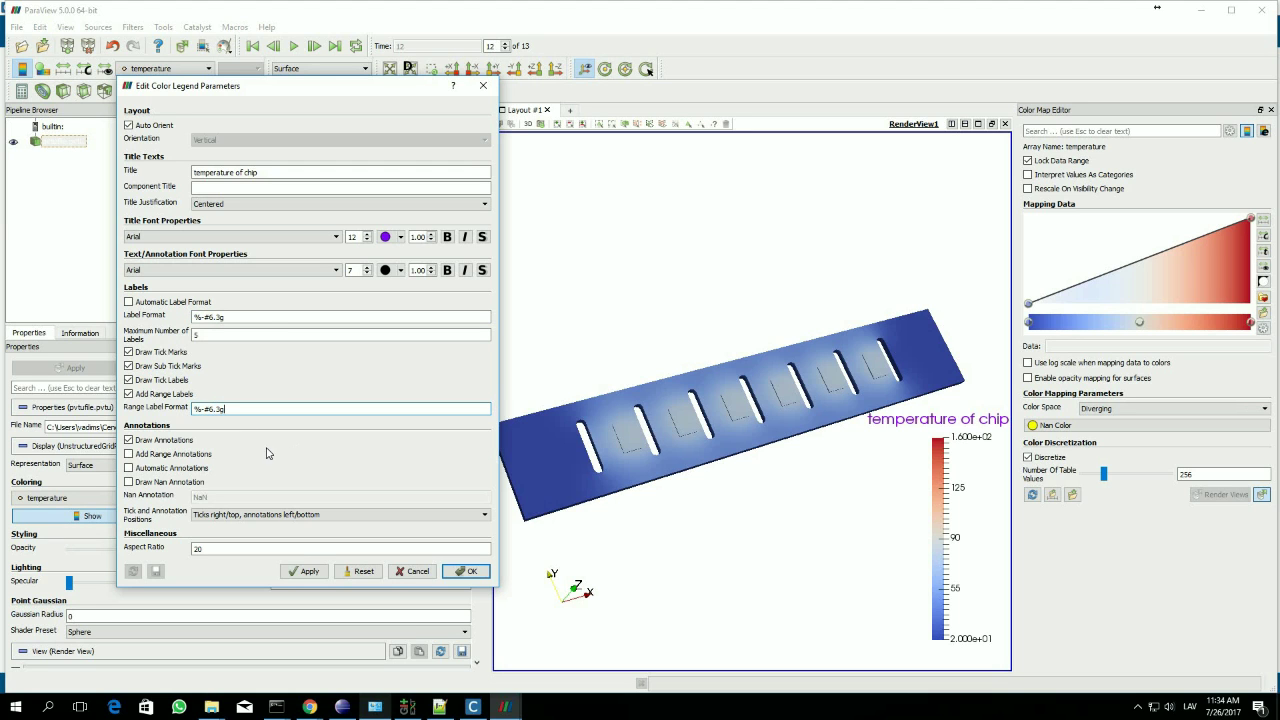
click(310, 572)
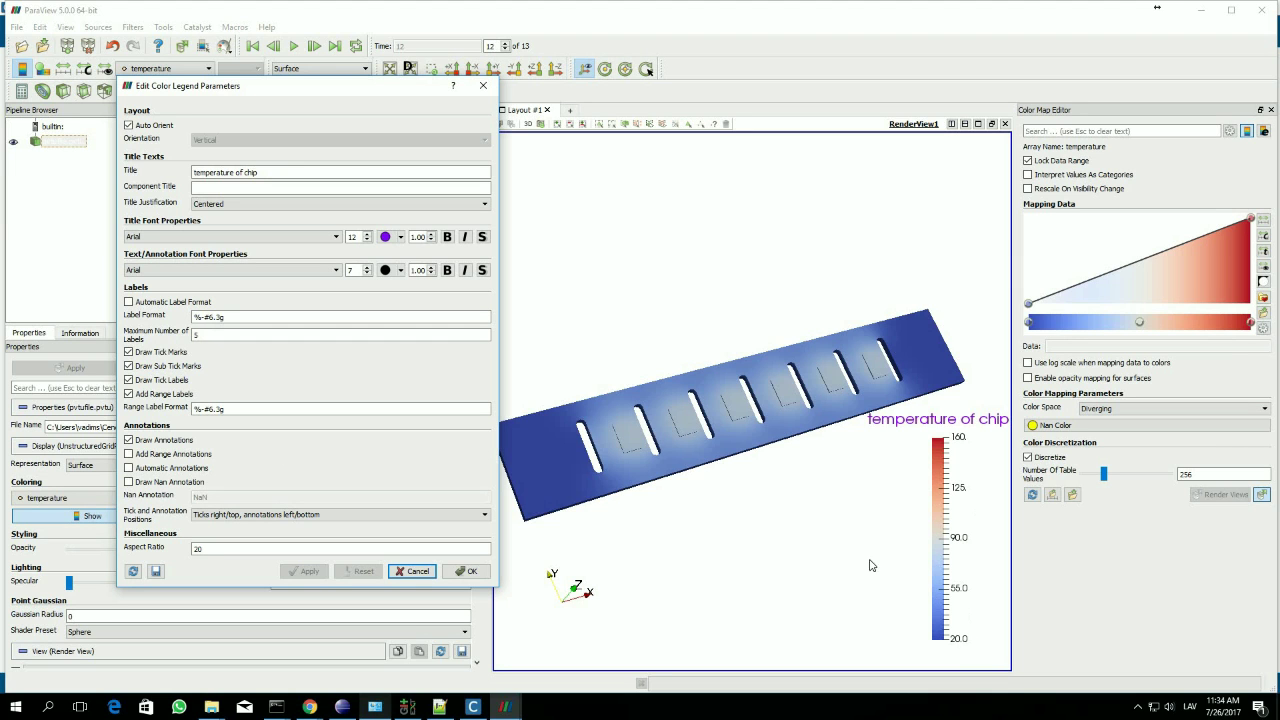
- Set the legend's maximum number of labels to 9 and accept the color legend parameters
double_click(197, 335)
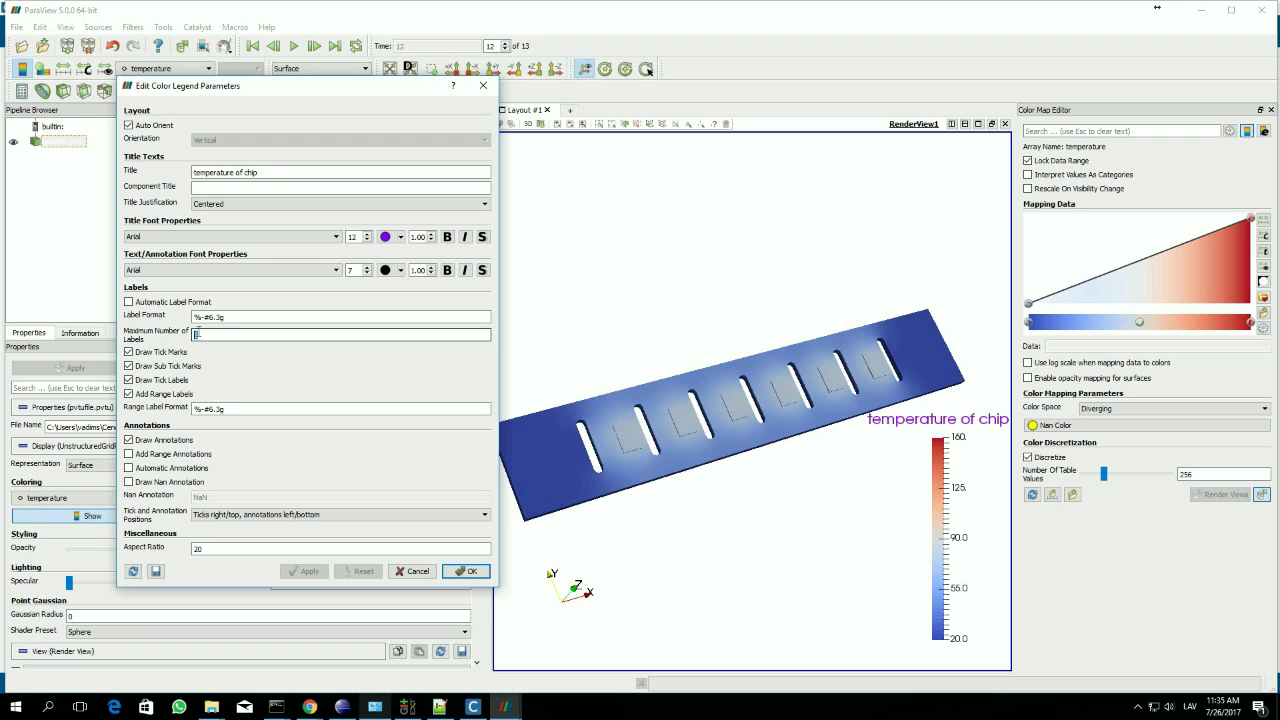
text(9)
click(303, 571)
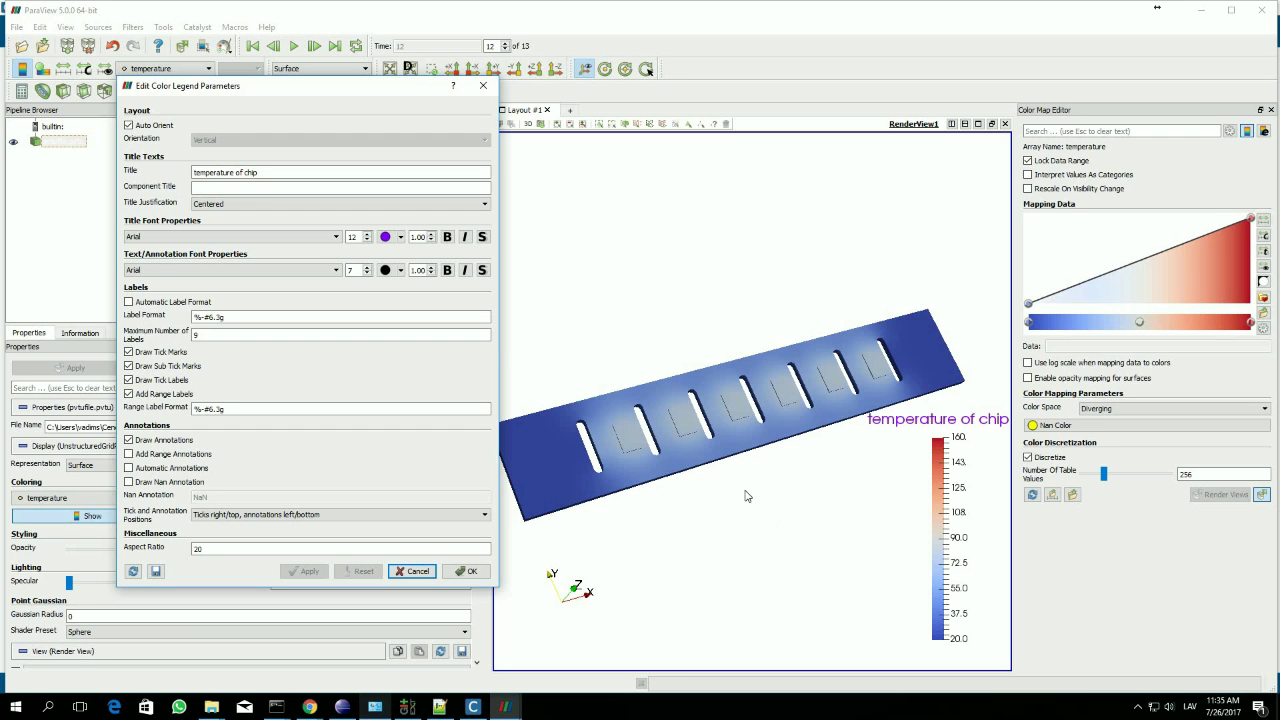
click(464, 572)
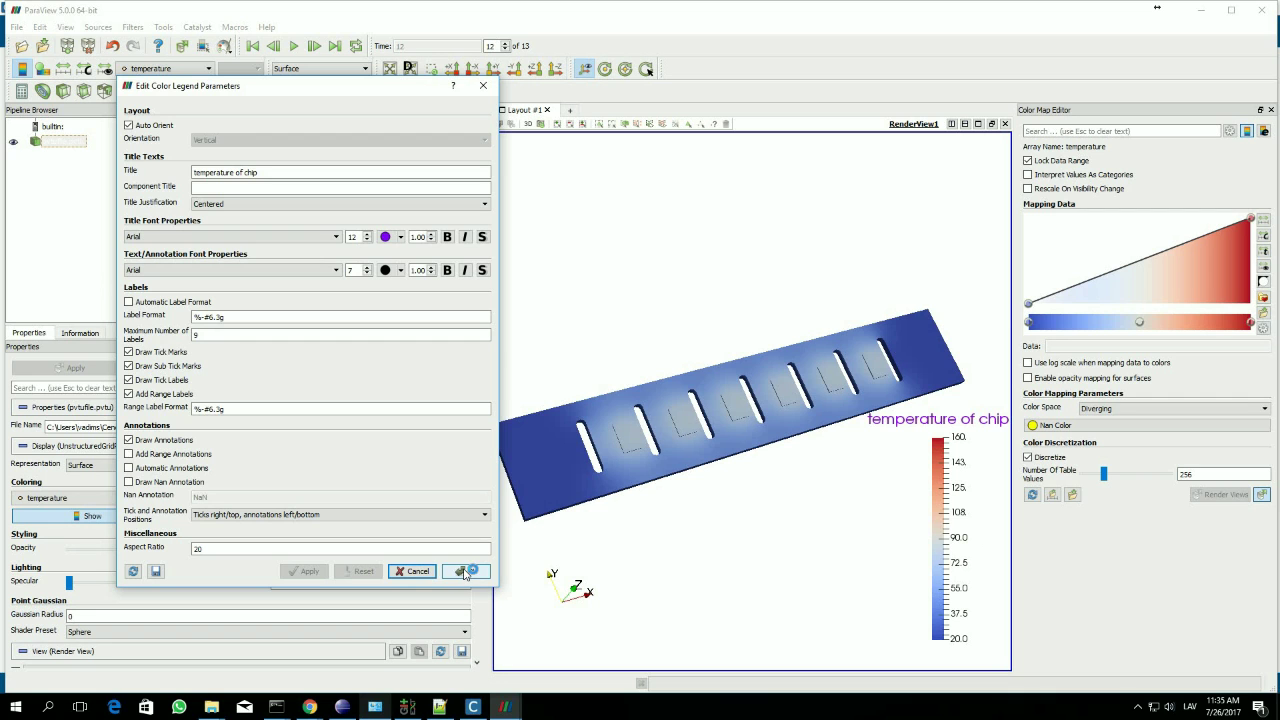
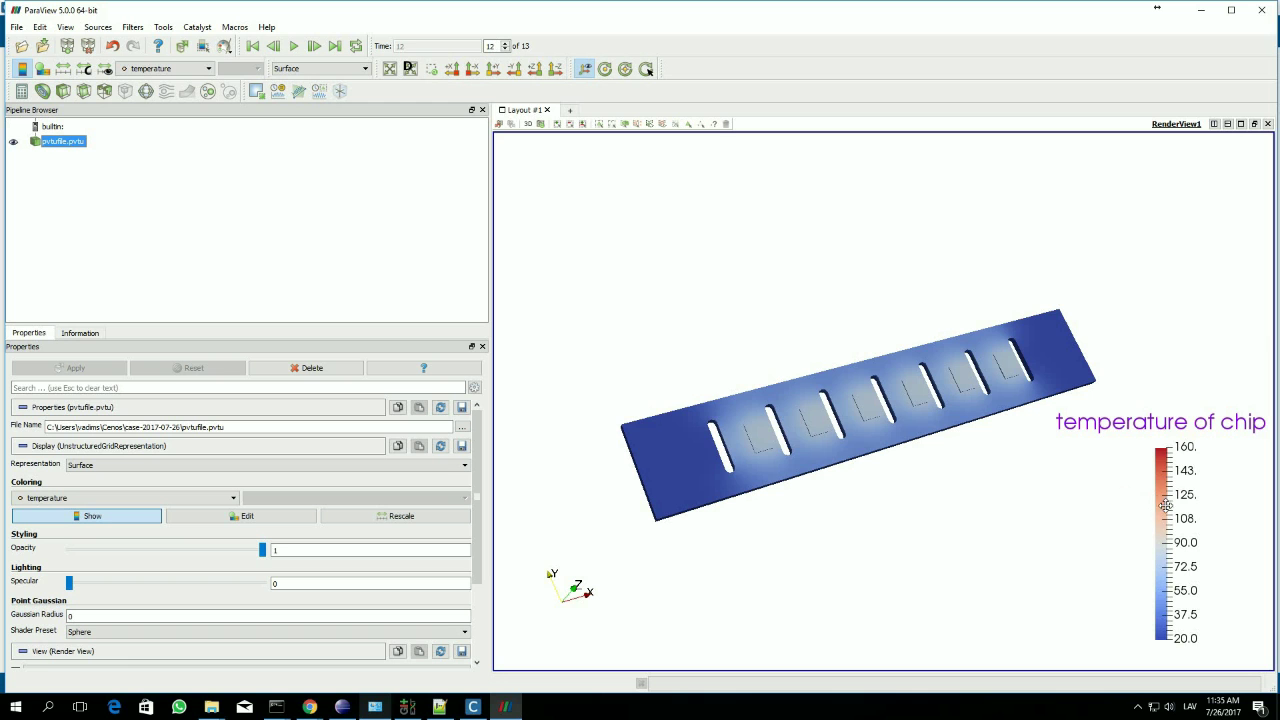
- Move the color legend to the upper-left corner of the render view, clear of the chip
drag(1163, 437, 607, 247)
drag(822, 439, 928, 405)
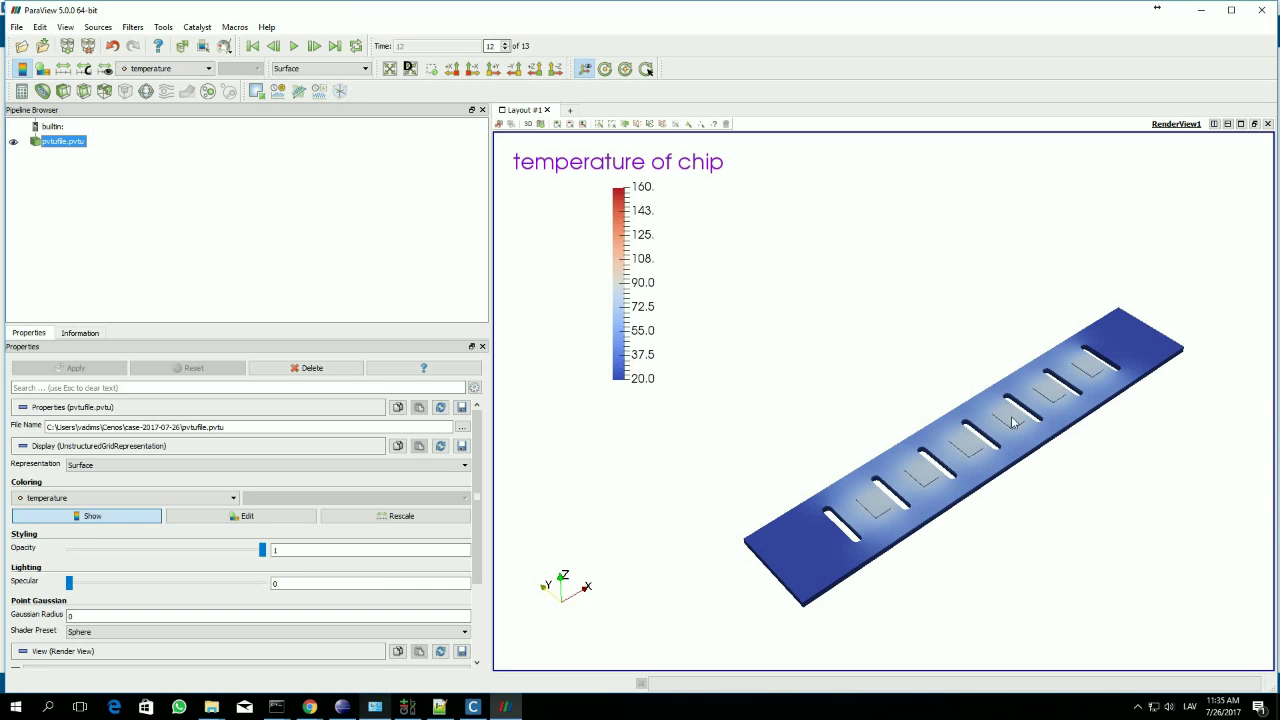
drag(999, 421, 930, 450)
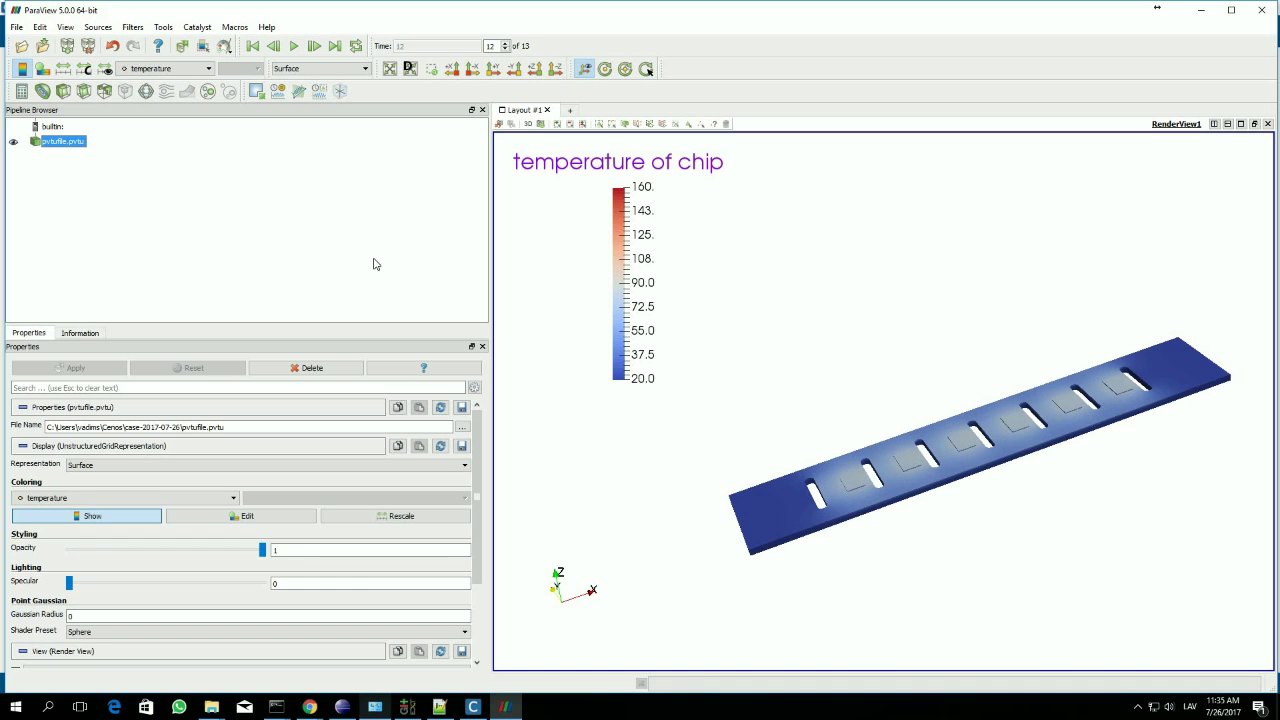
- Apply a Slice filter to pvtufile.pvtu with an X-normal plane moved along the chip to an X origin of about 65
click(84, 91)
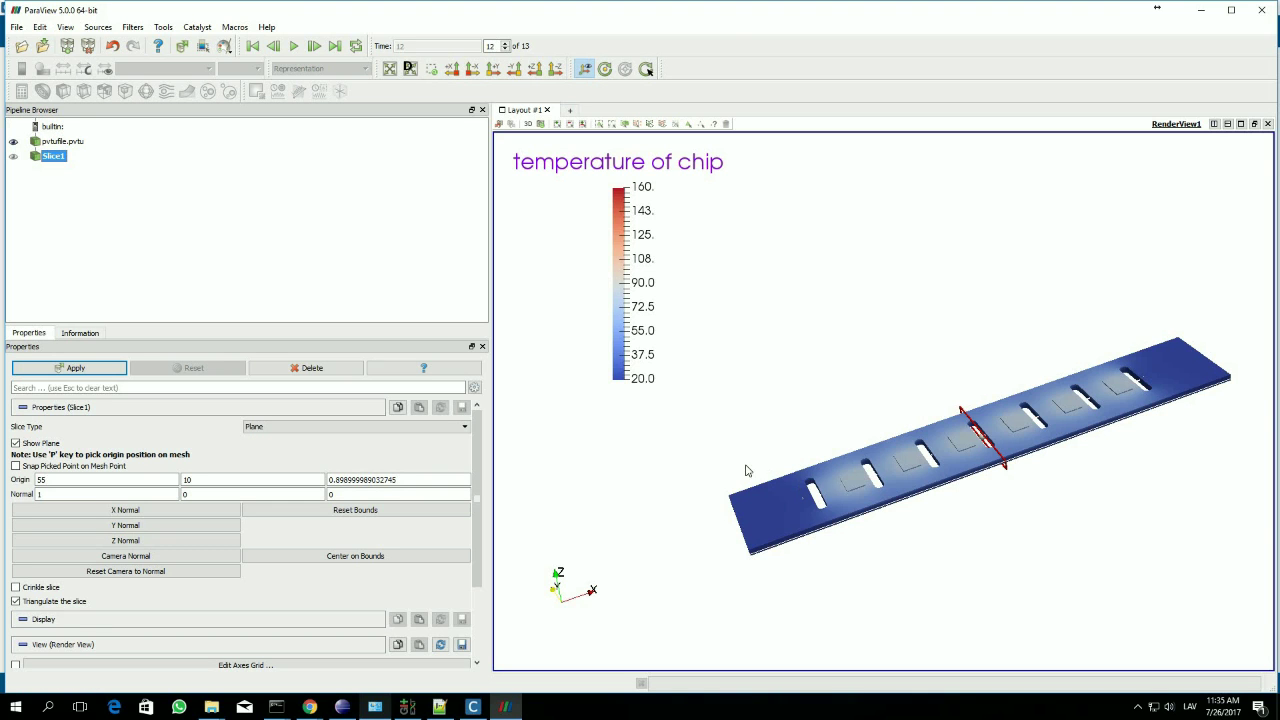
drag(869, 473, 1018, 441)
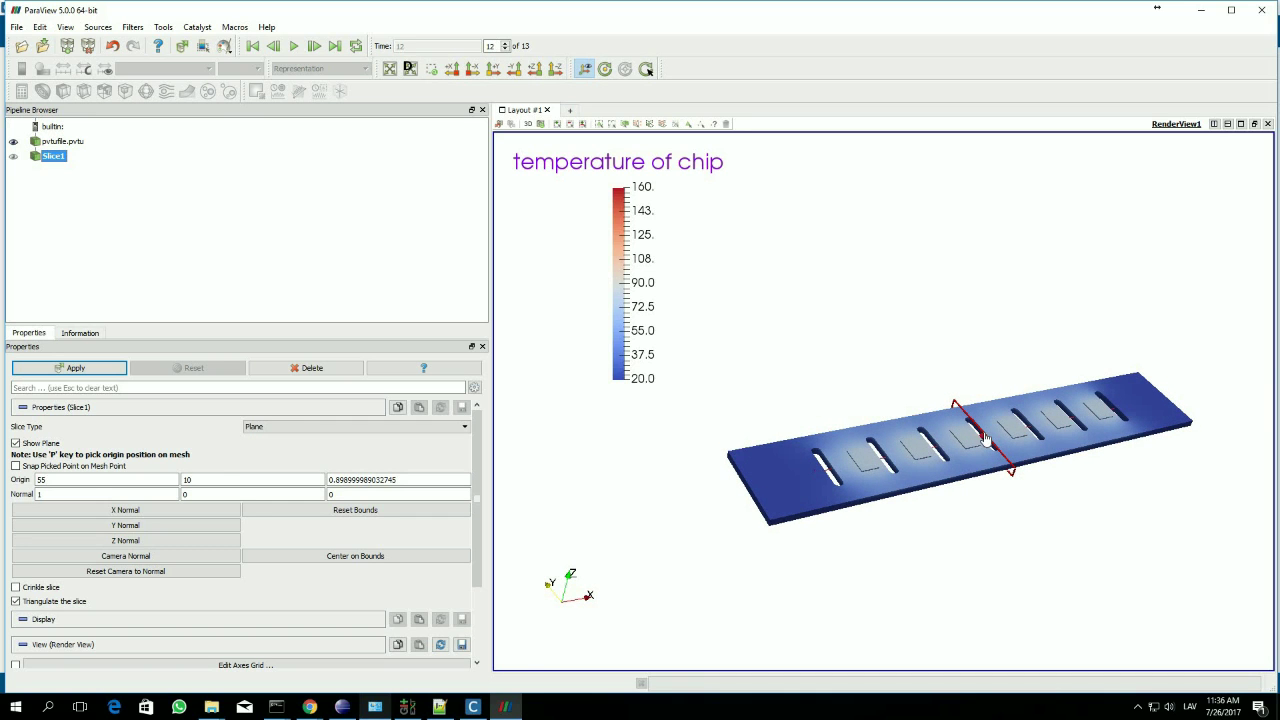
drag(933, 461, 1034, 403)
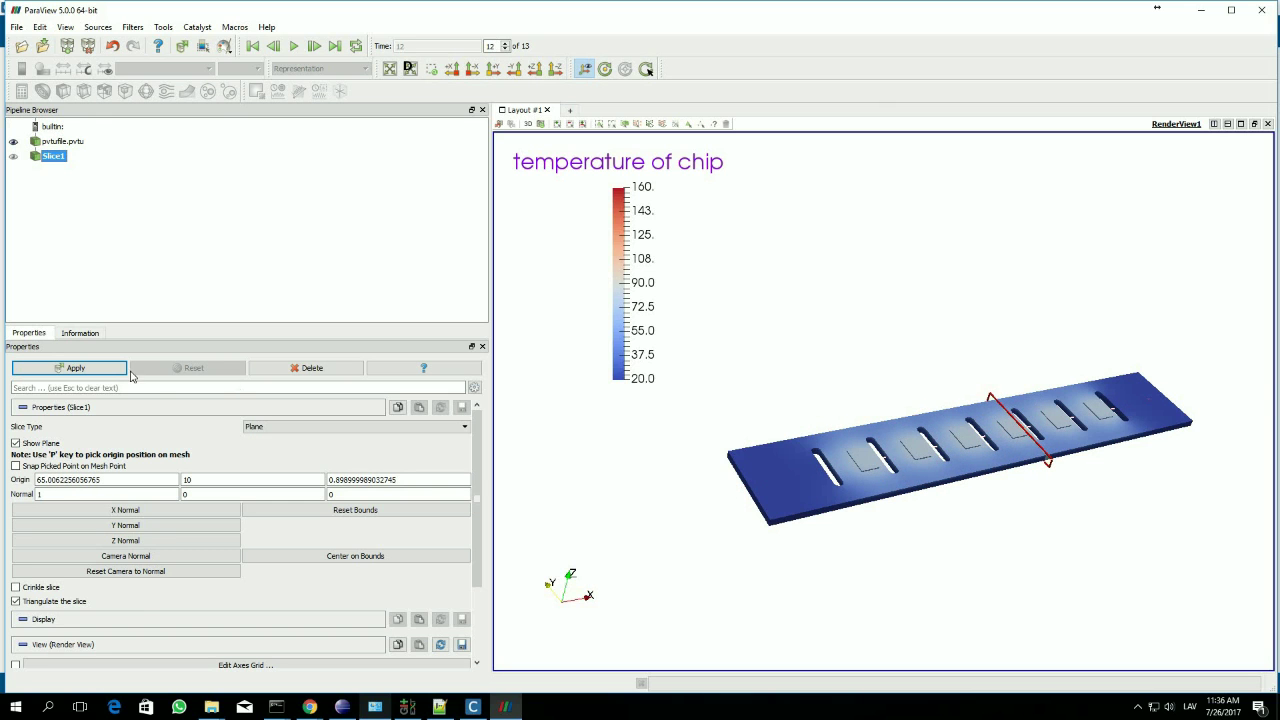
click(76, 368)
- Set the view direction to +X to examine the slice's cross-section face-on
drag(1106, 494, 1040, 470)
scroll(911, 354, up, 3)
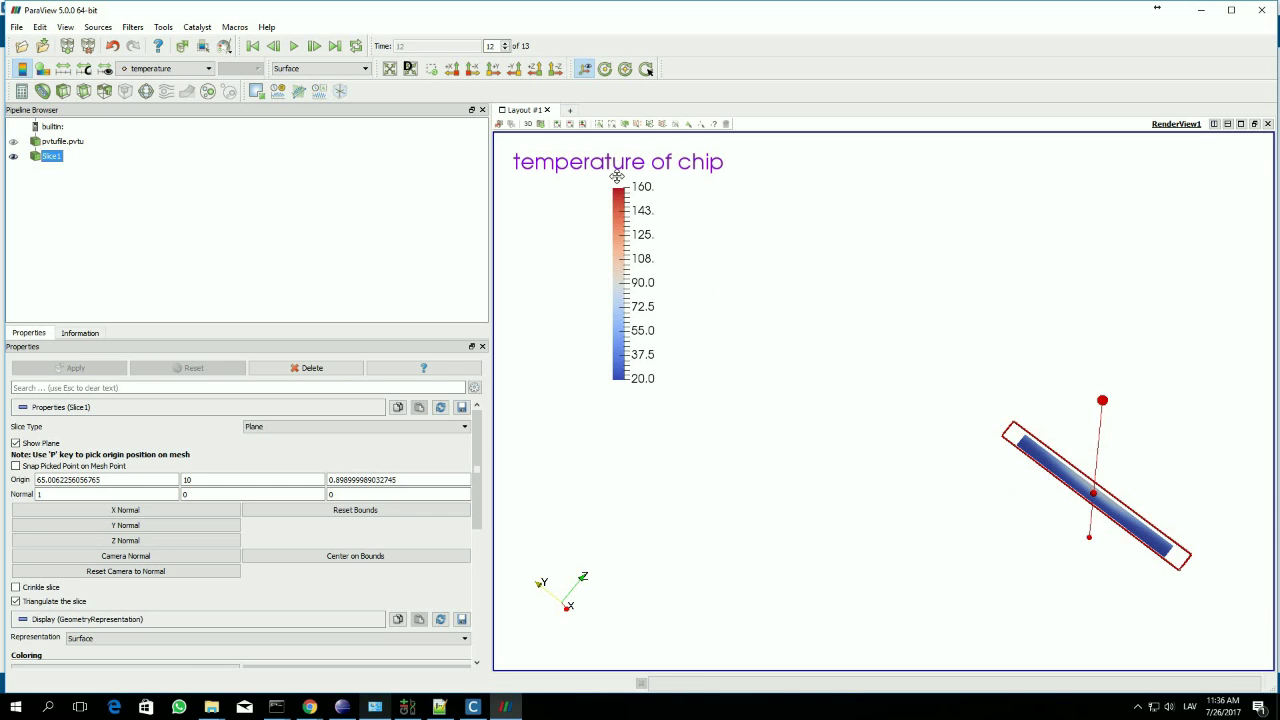
click(537, 70)
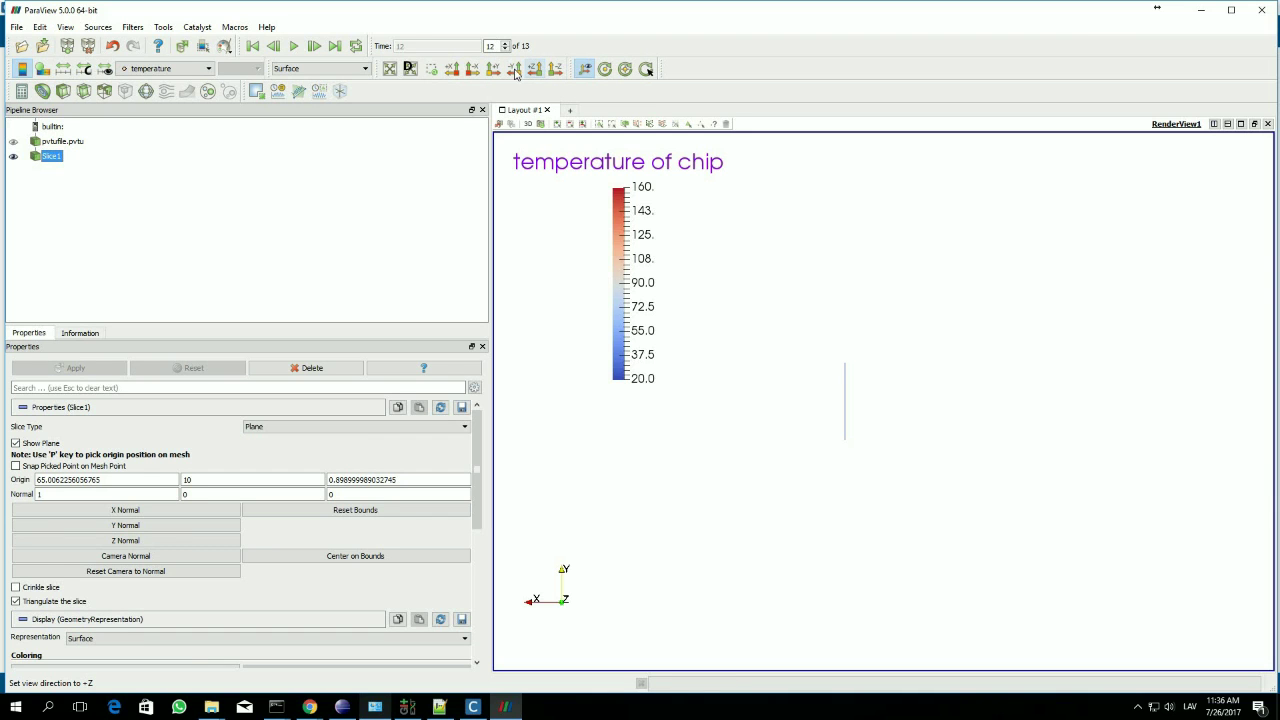
click(494, 70)
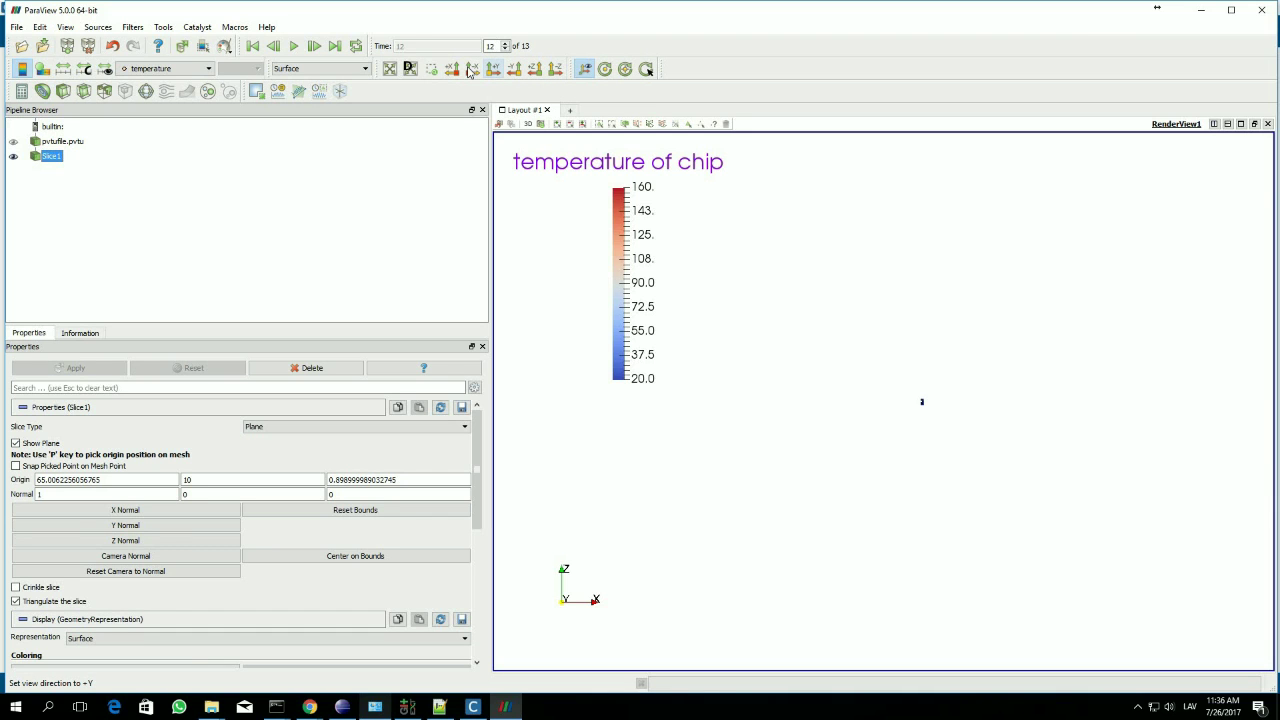
click(458, 70)
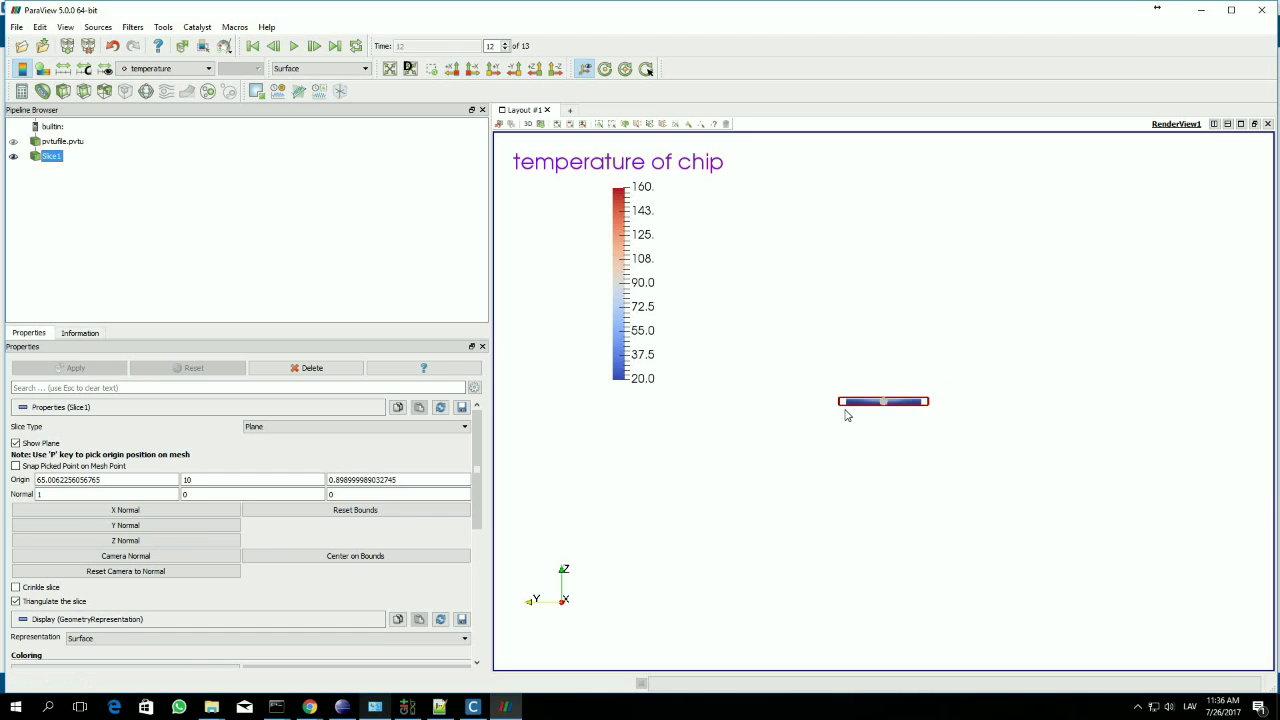
scroll(860, 408, up, 5)
- Tilt the slice plane's normal slightly, apply the change, and hide the slice plane
drag(871, 329, 791, 391)
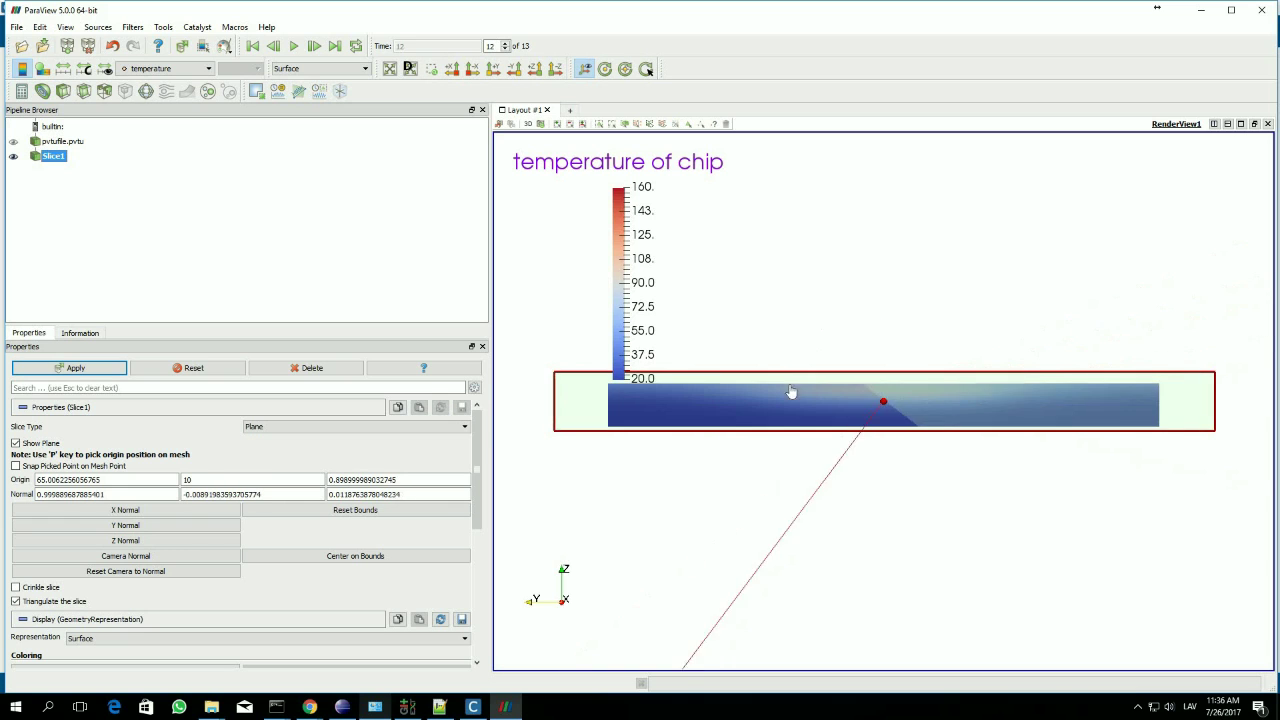
click(110, 367)
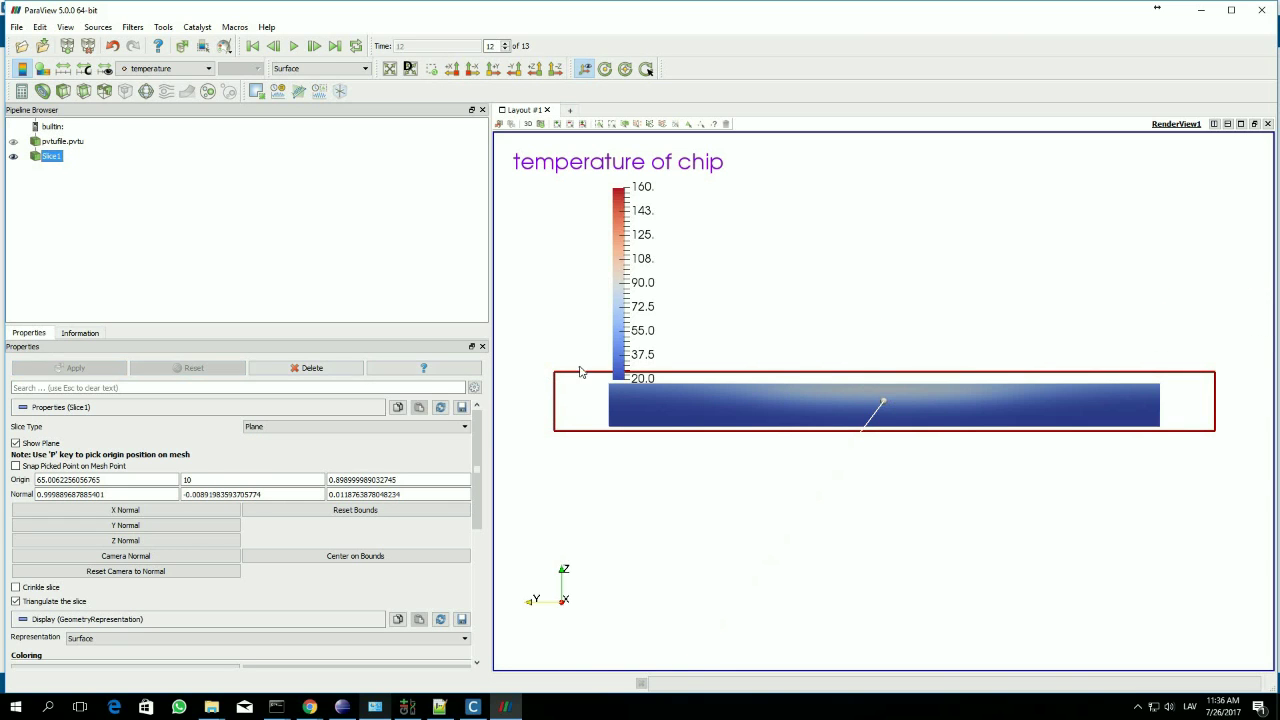
click(16, 444)
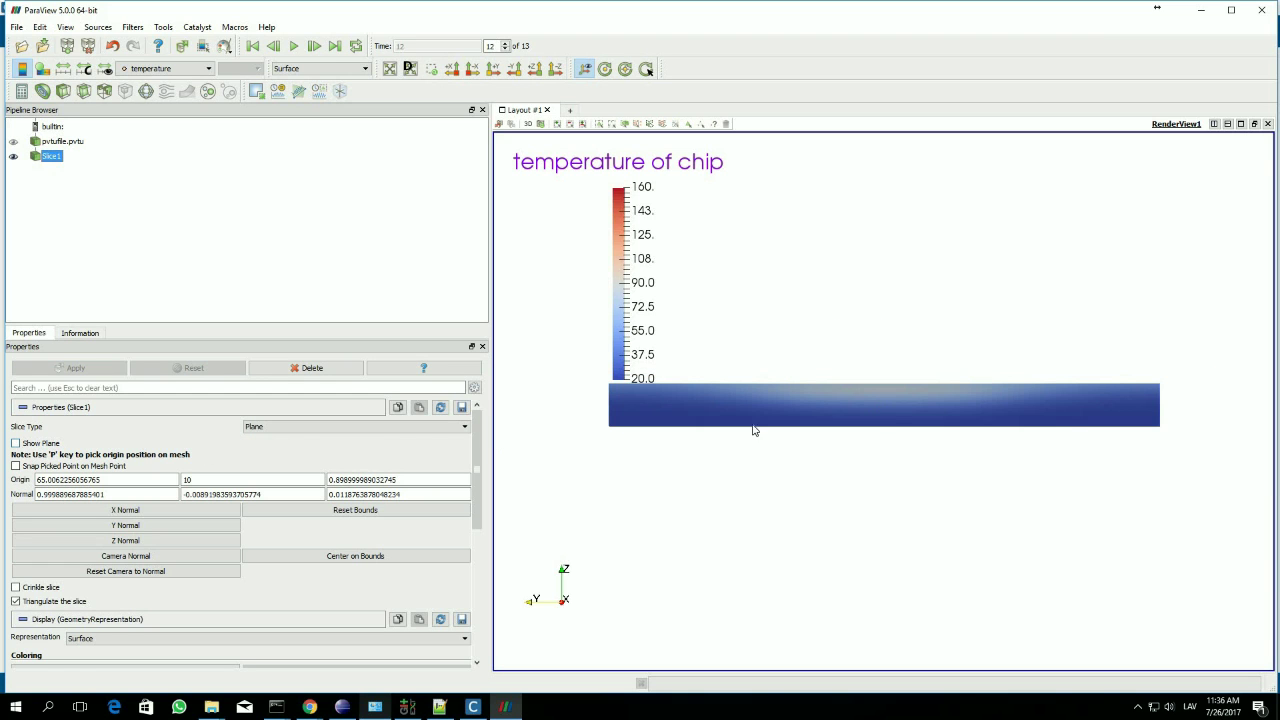
drag(893, 448, 905, 412)
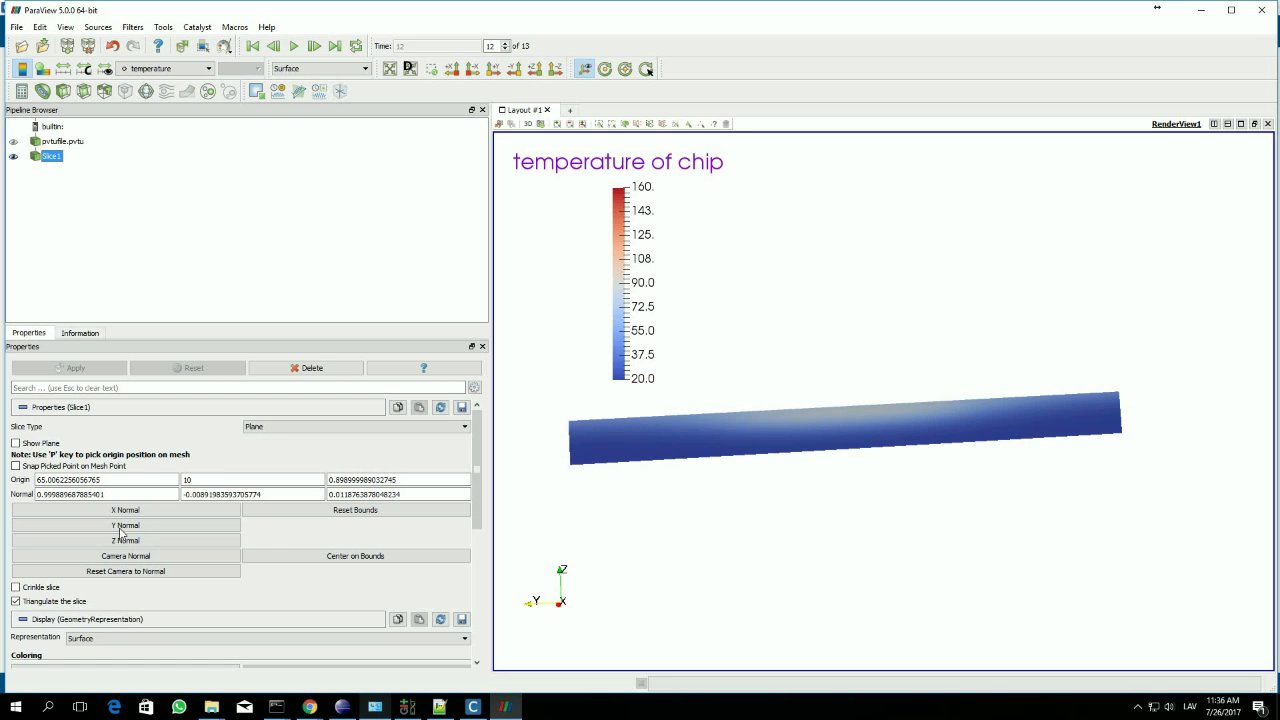
- Align the slice normal with the X axis and look over the origin and normal coordinates
click(125, 512)
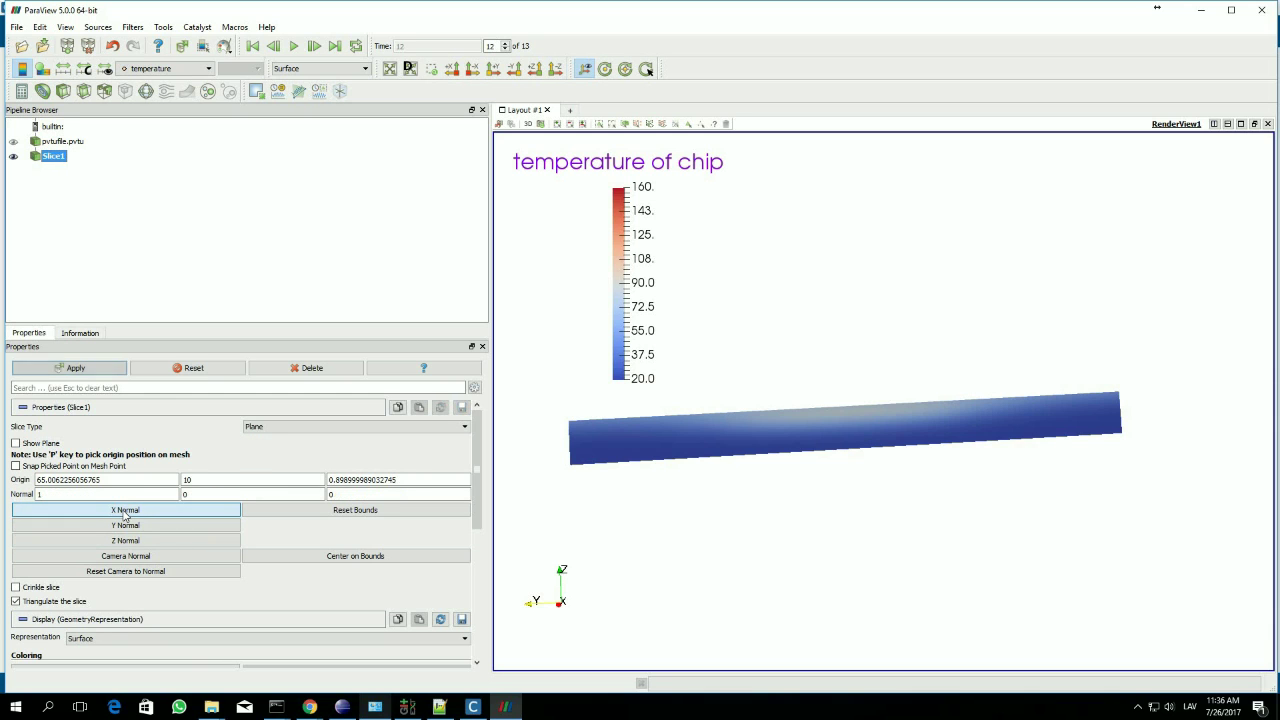
click(110, 481)
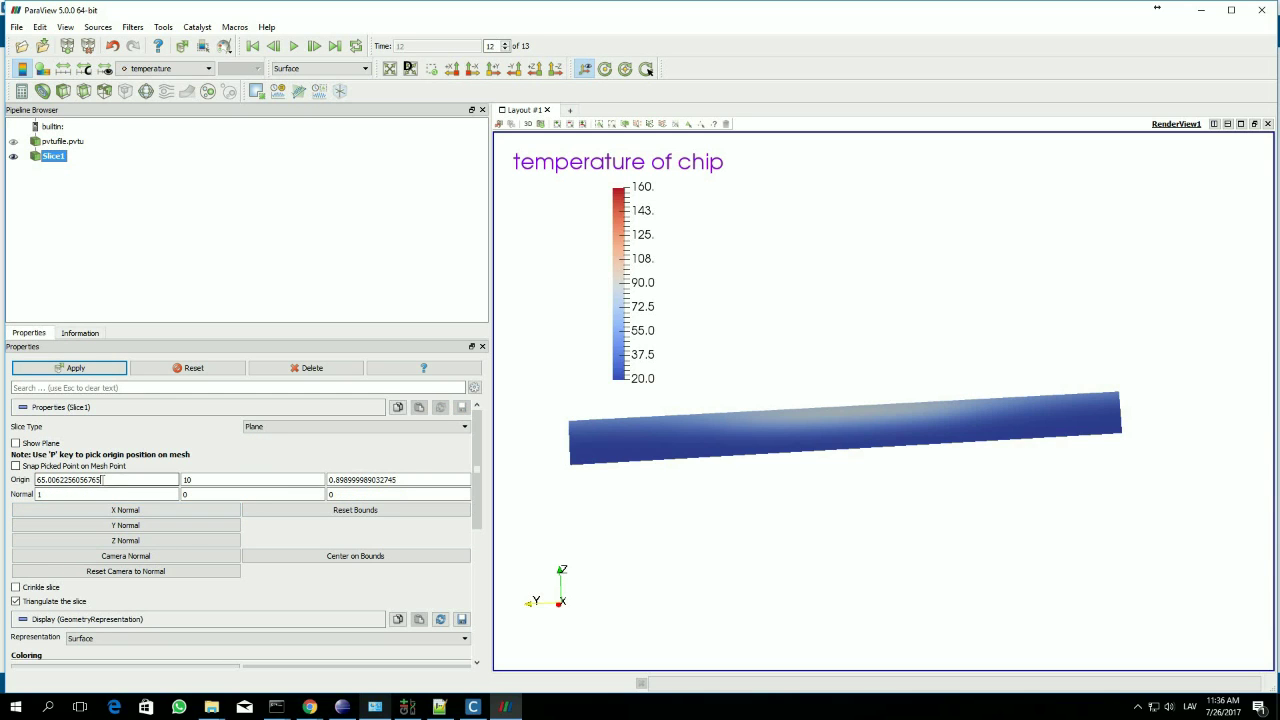
double_click(58, 480)
click(46, 494)
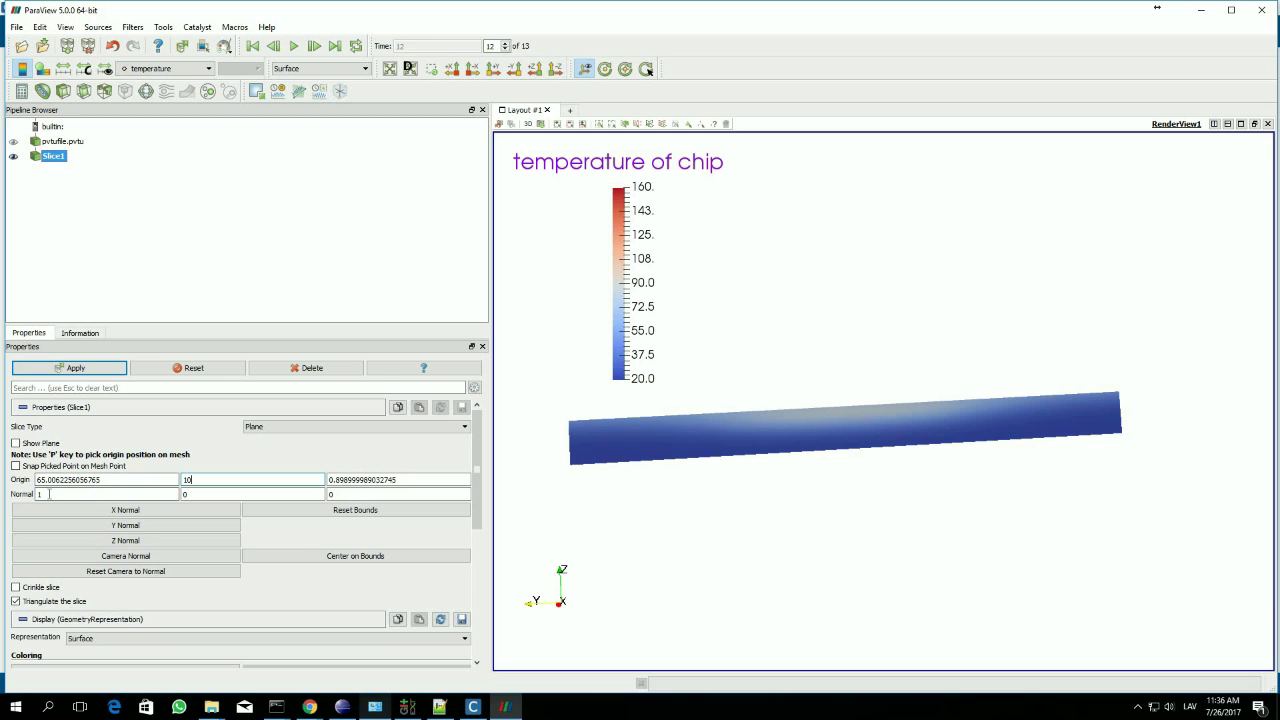
click(57, 494)
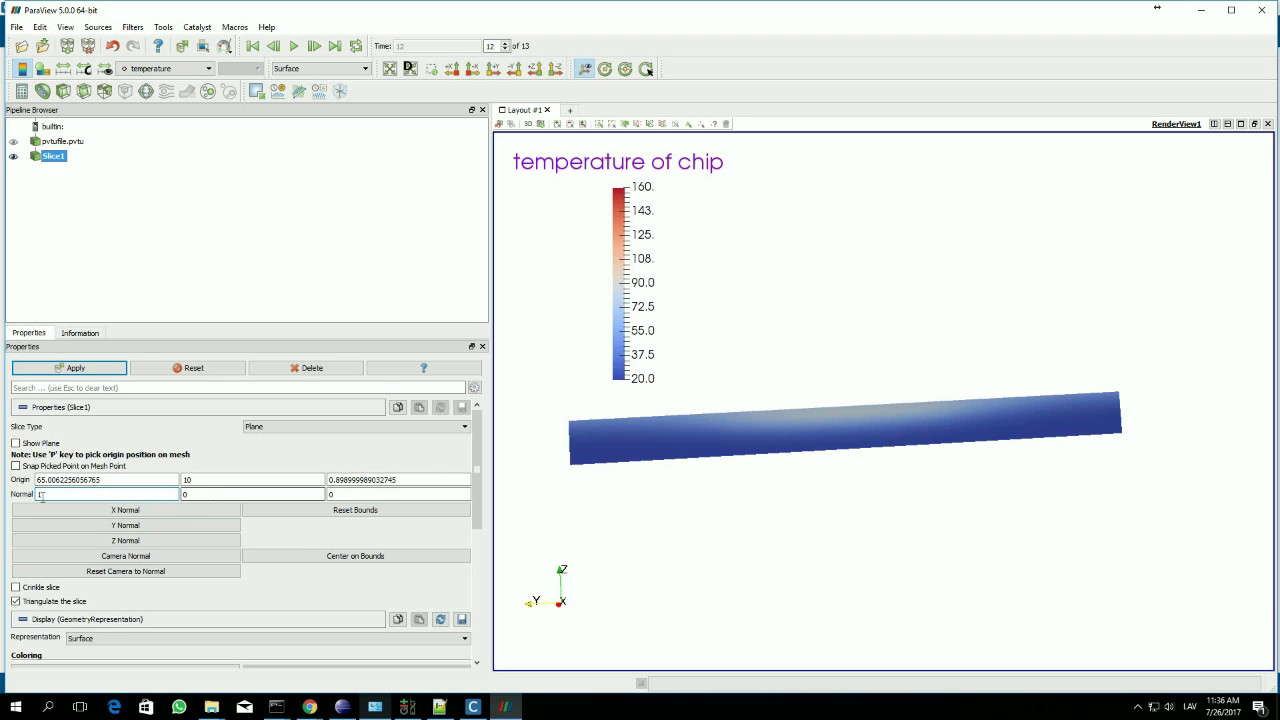
double_click(57, 494)
click(119, 494)
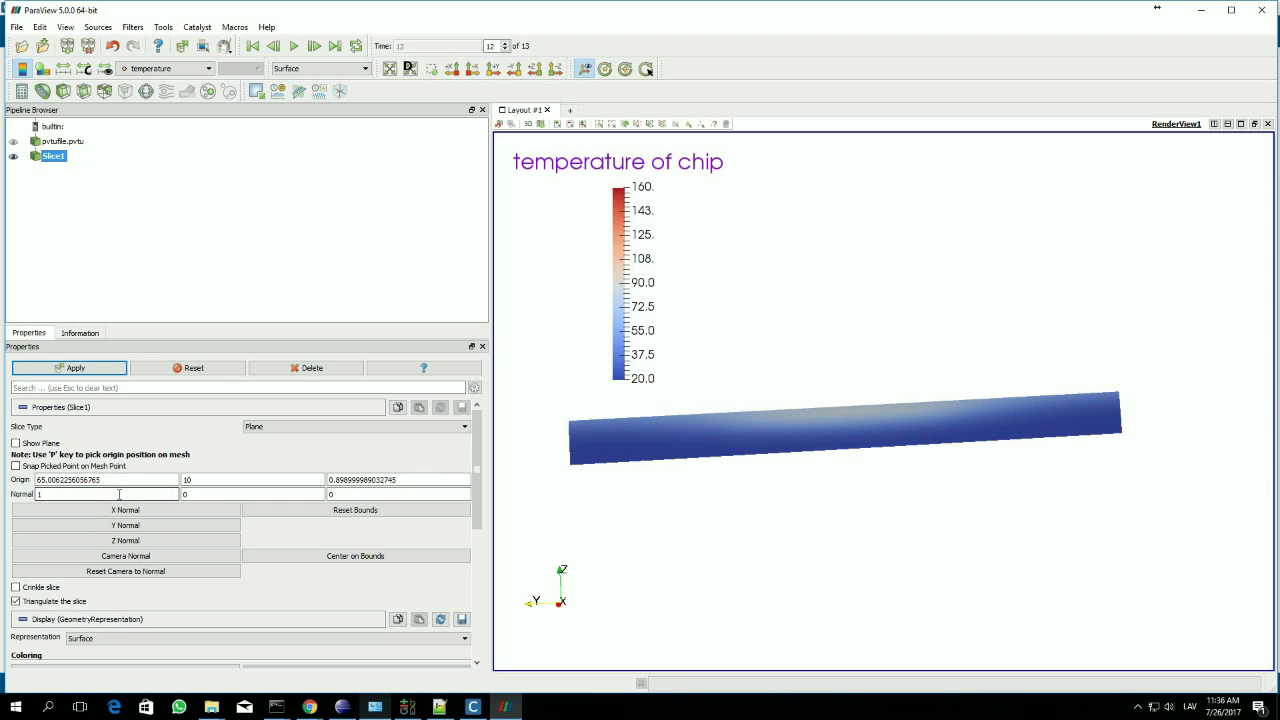
click(340, 494)
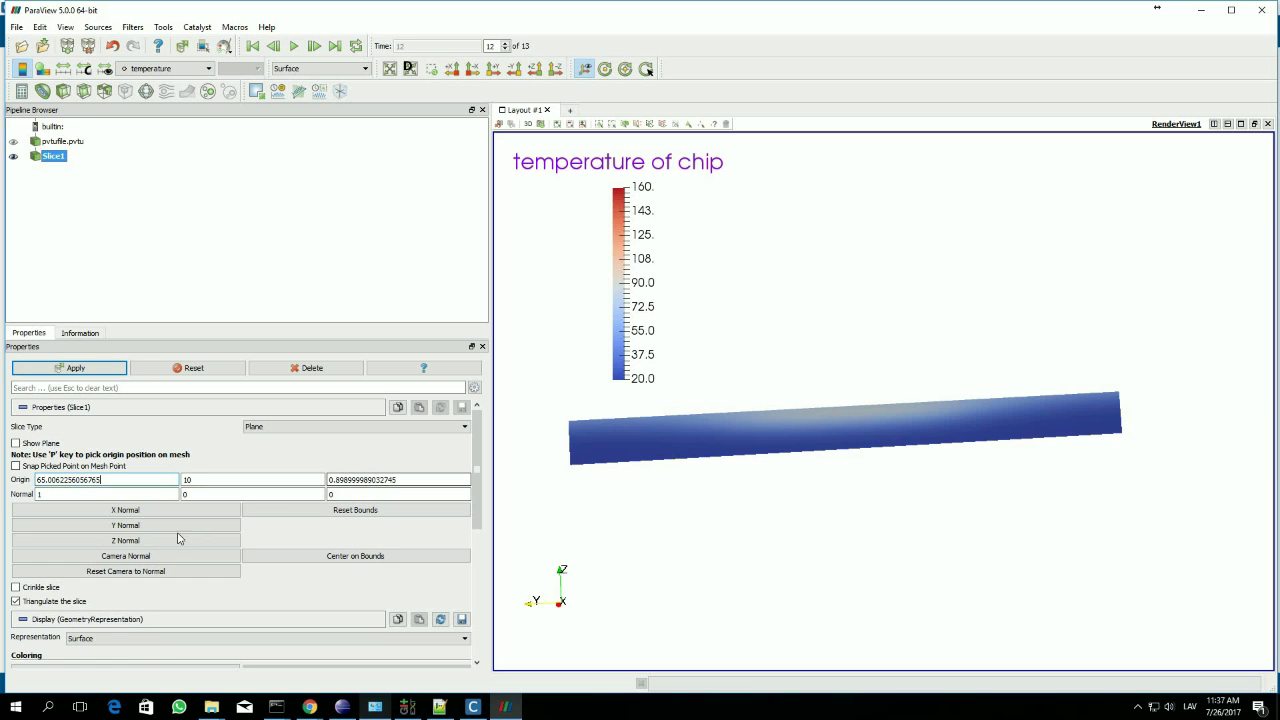
- Set the slice normal to the Y axis, apply it, and view the lengthwise section from the +Y direction
click(146, 531)
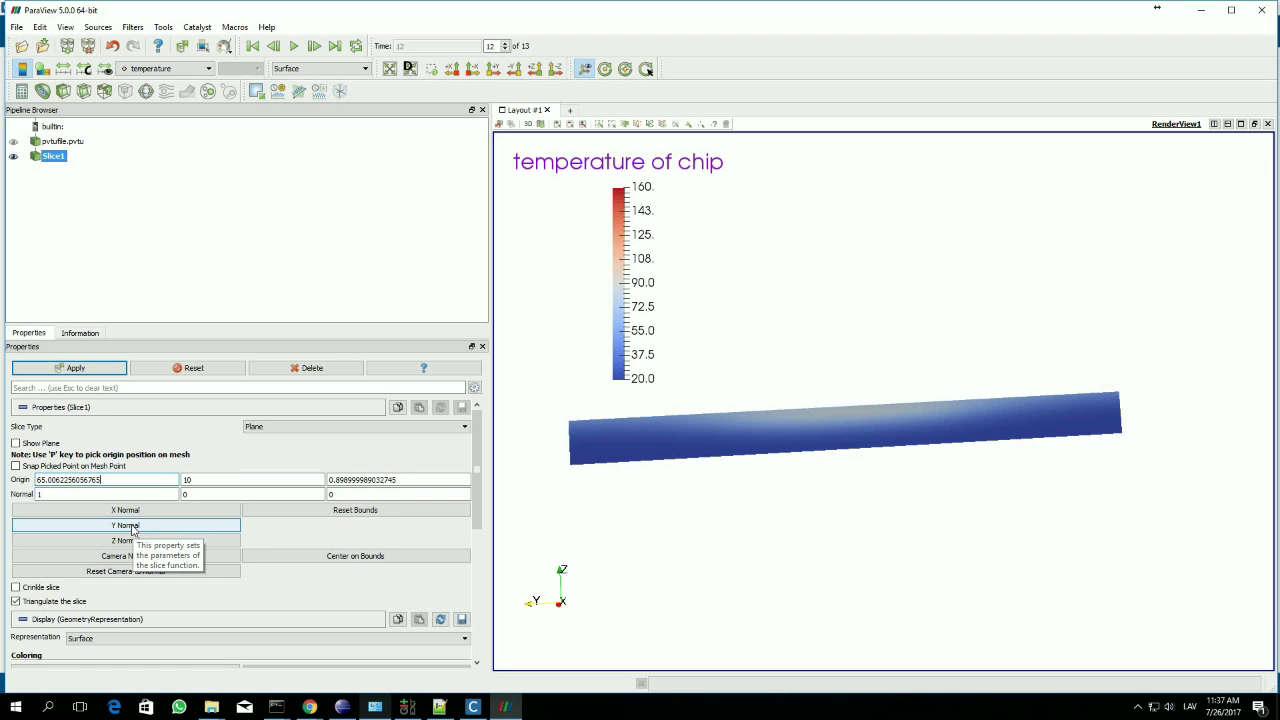
click(133, 527)
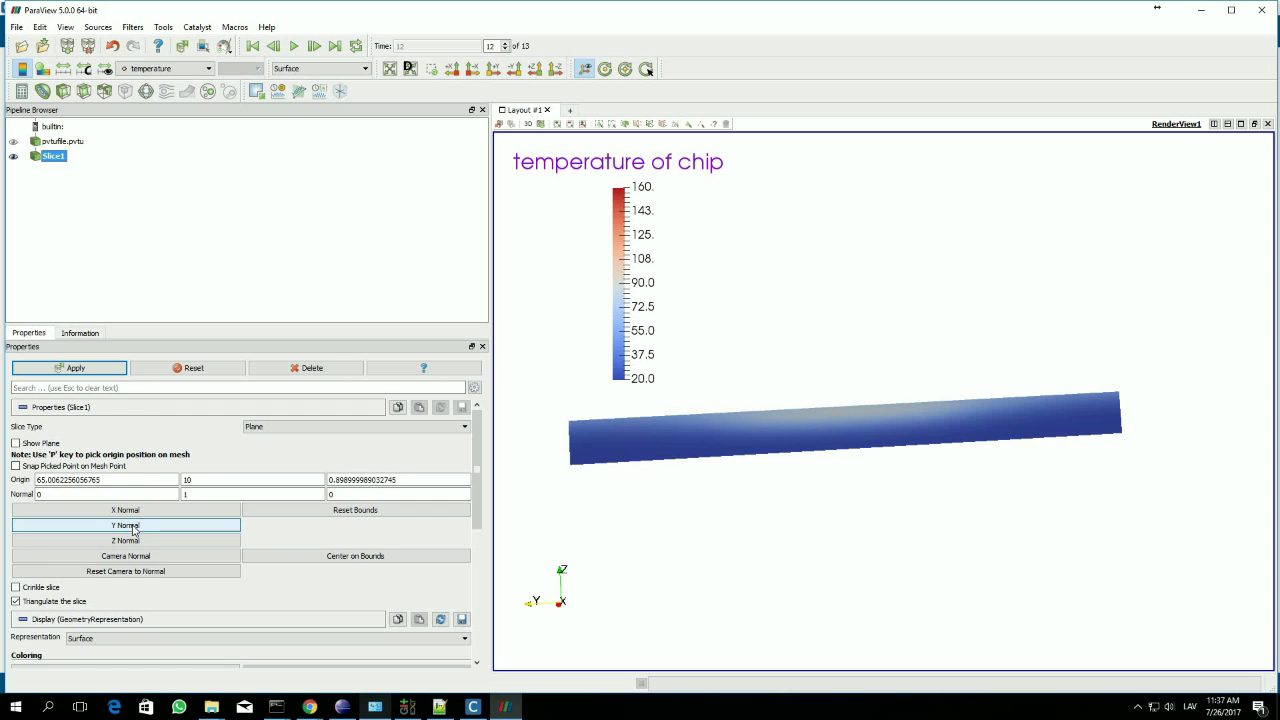
click(100, 368)
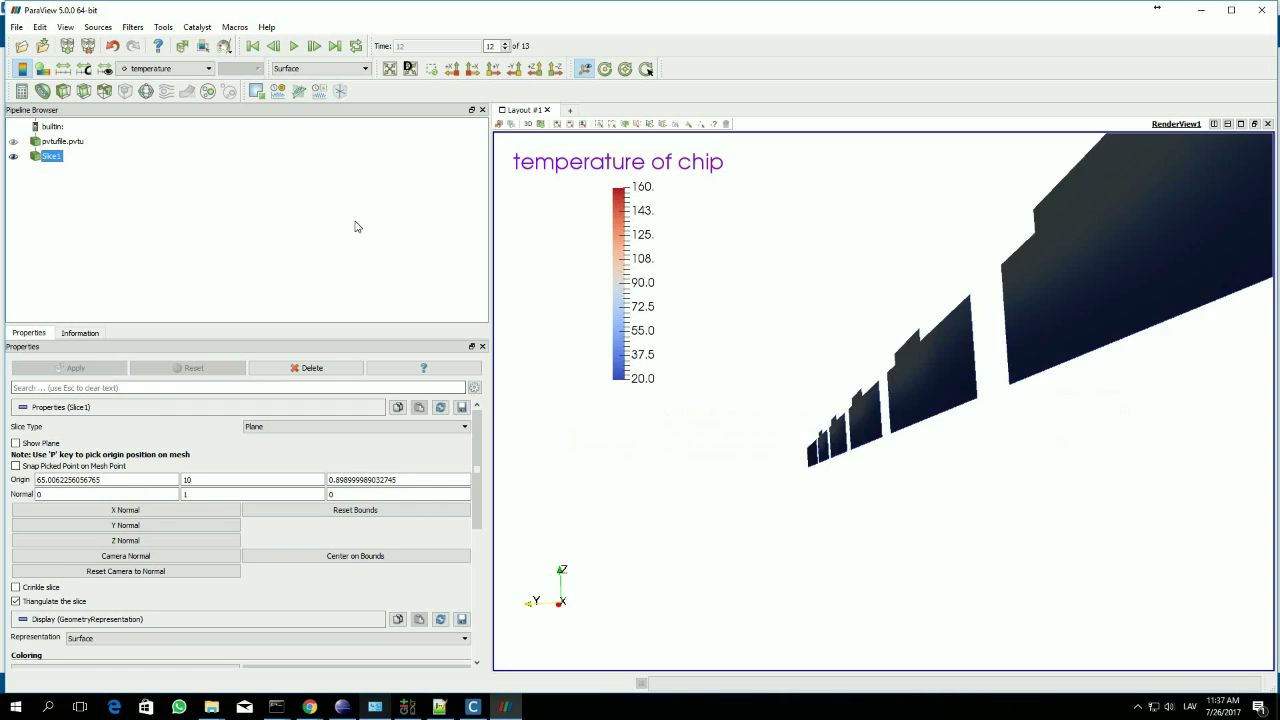
click(494, 69)
scroll(874, 374, up, 5)
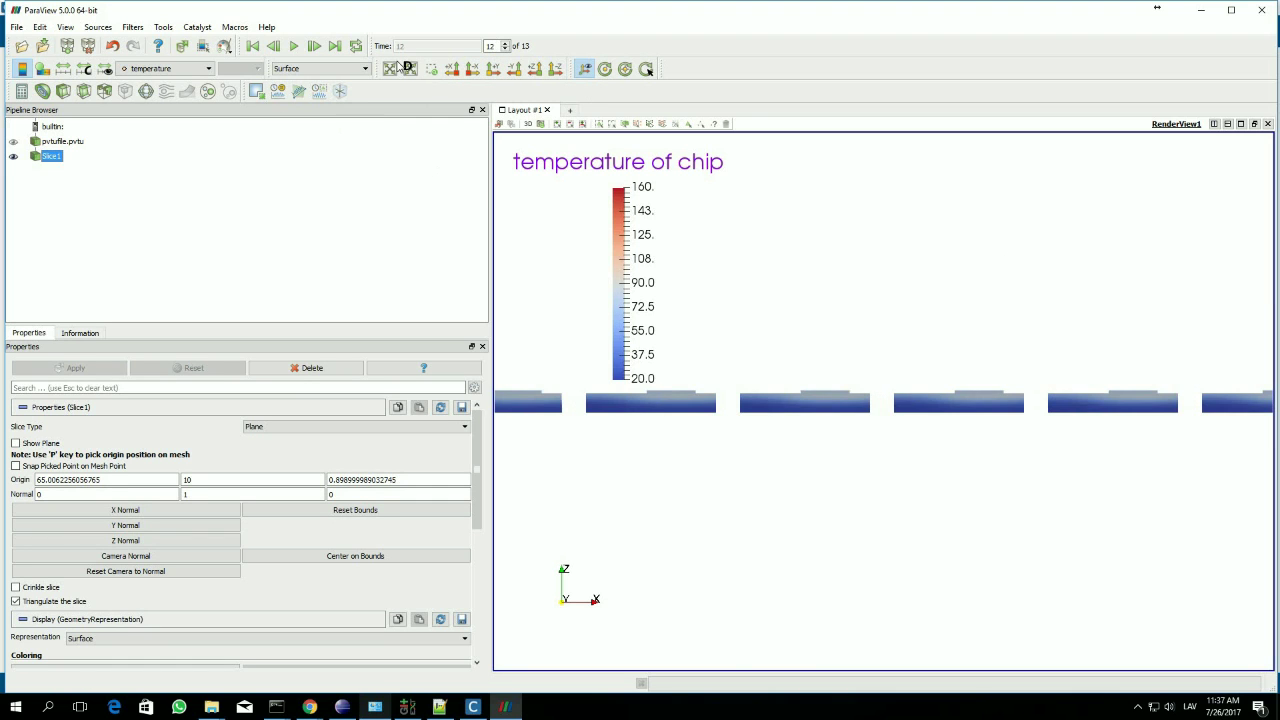
- Switch the slice results to time step 6
double_click(490, 46)
text(6)
key(Return)
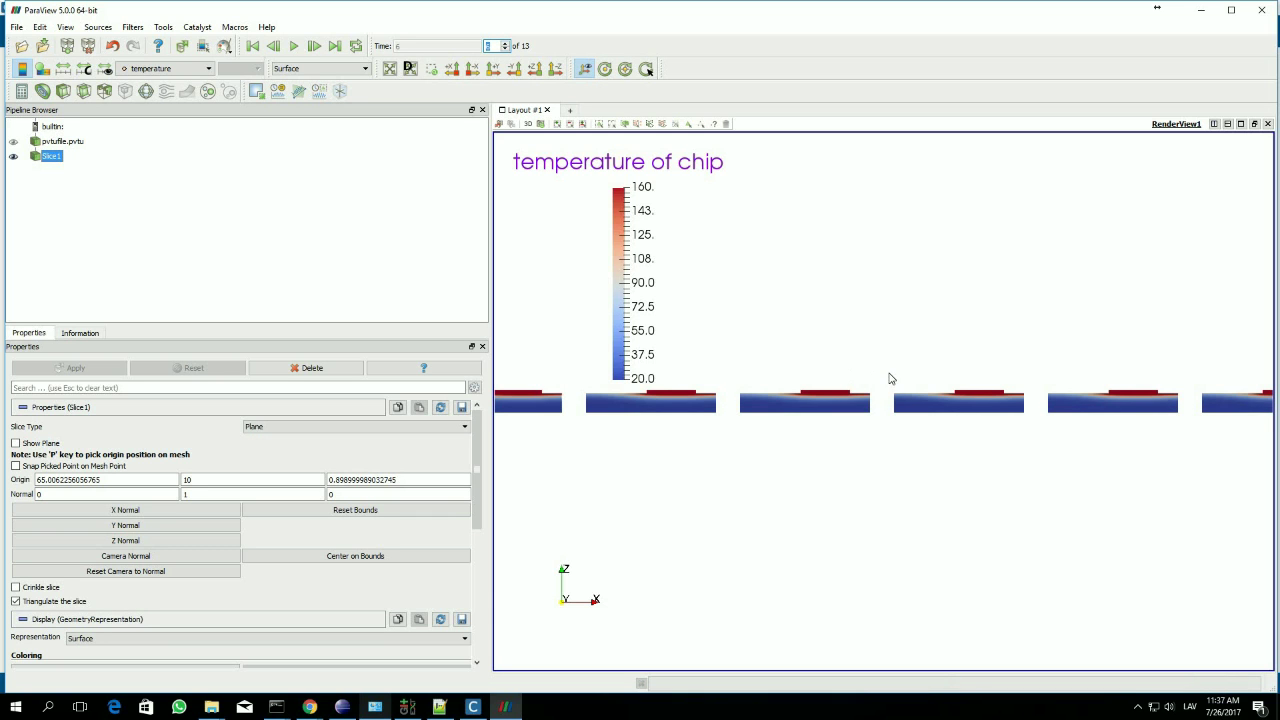
scroll(860, 367, up, 2)
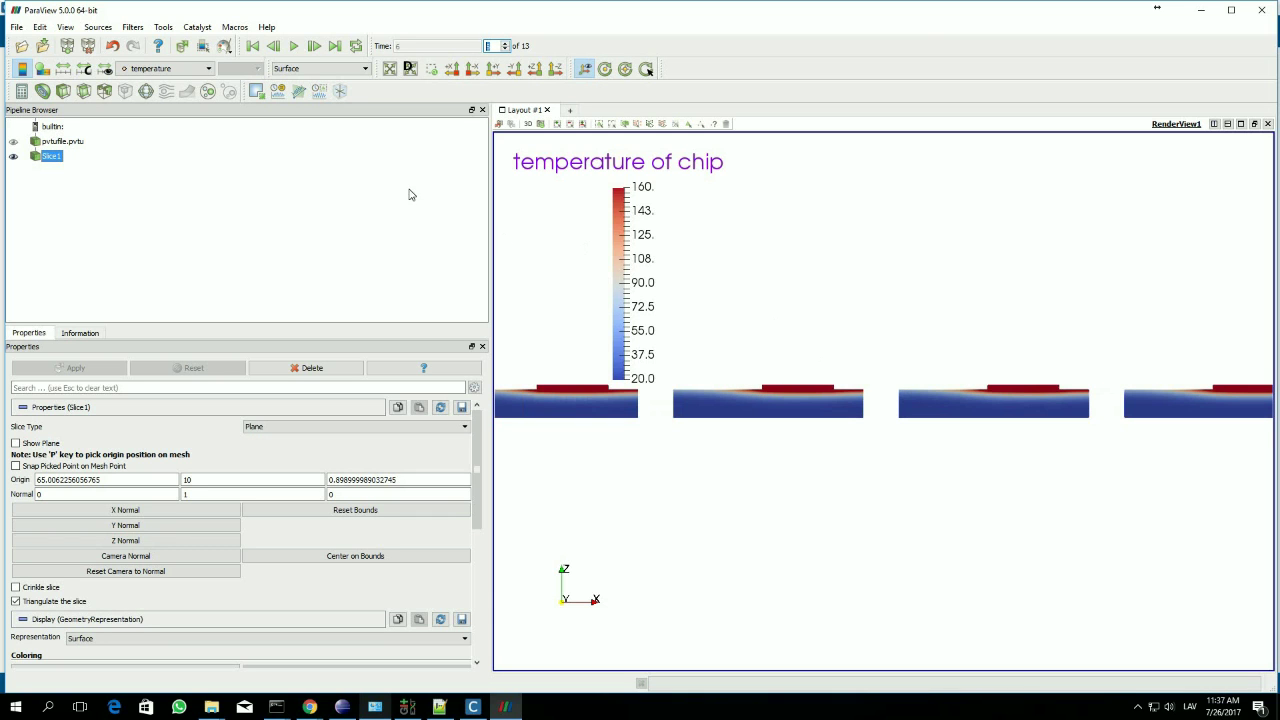
- Rescale the temperature colors to a custom data range with a maximum of 200
click(84, 69)
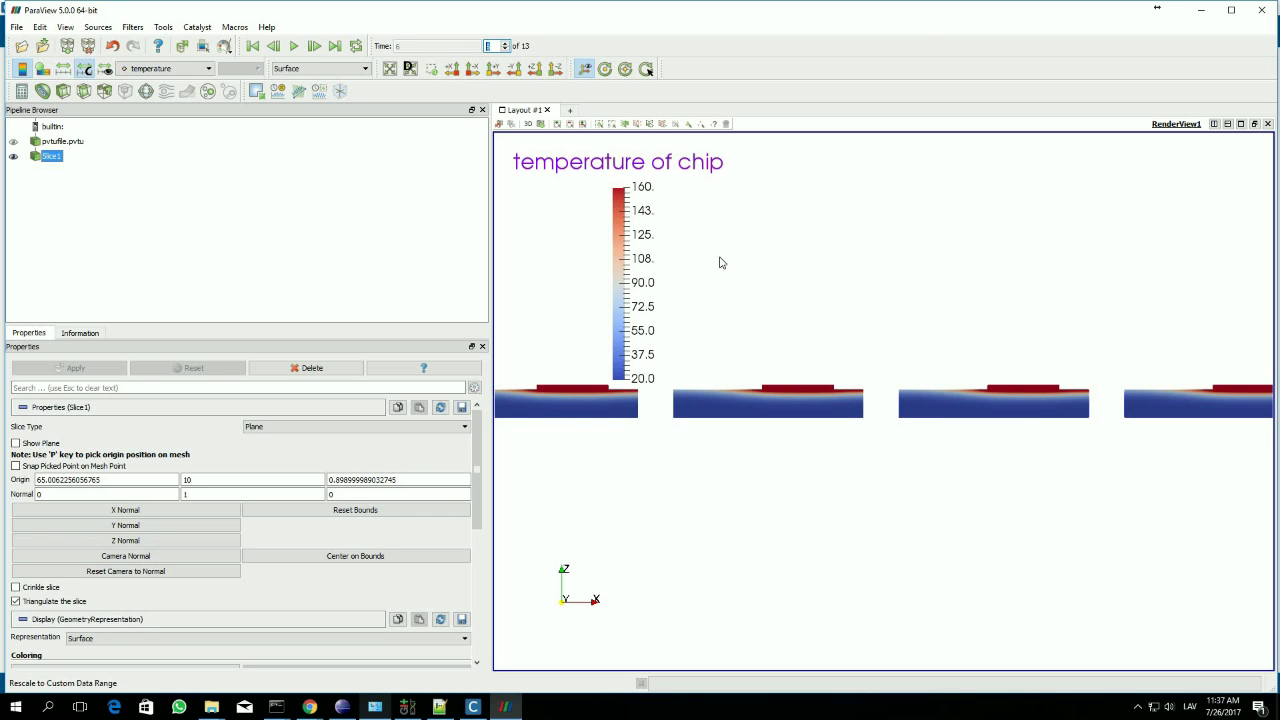
key(Tab)
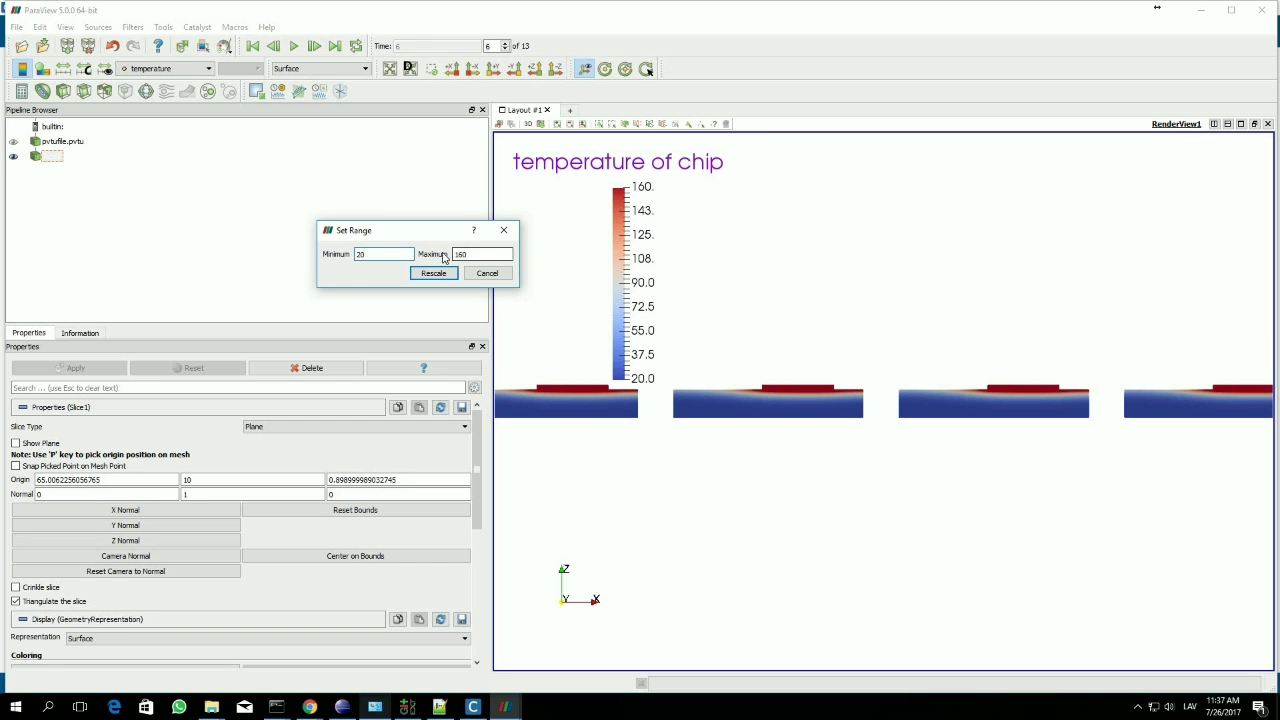
text(200)
click(443, 272)
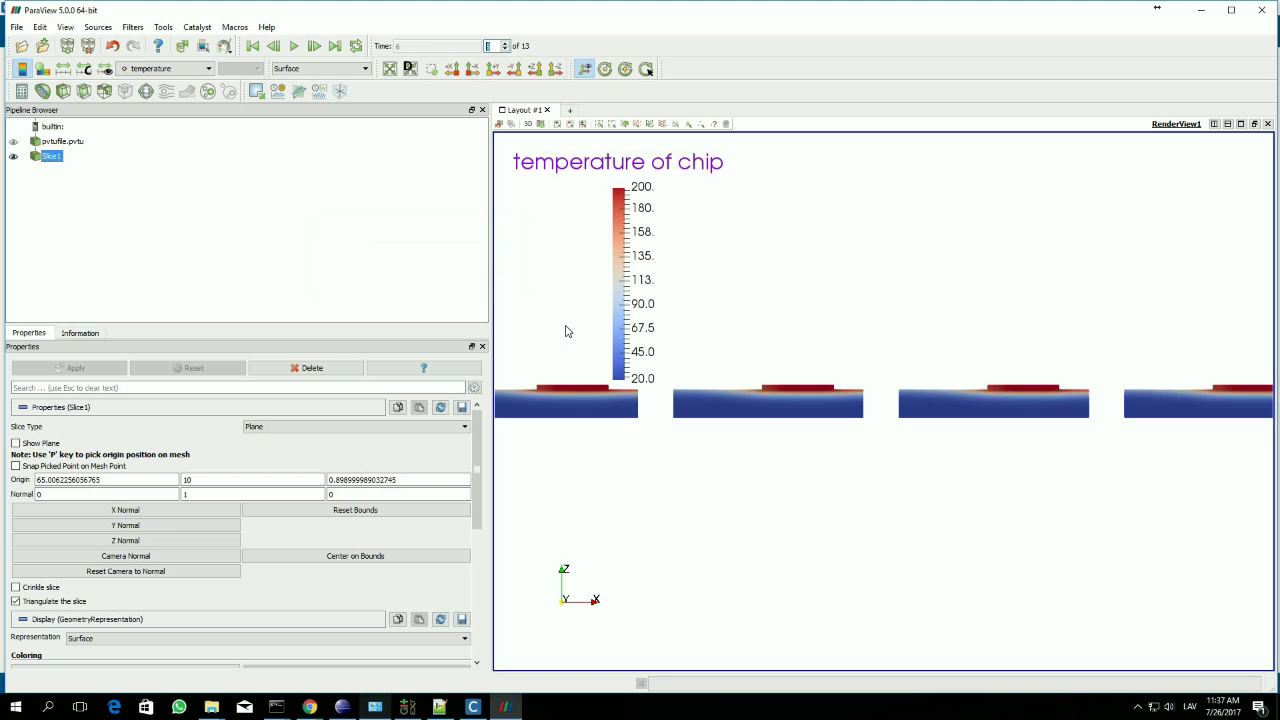
scroll(812, 400, up, 5)
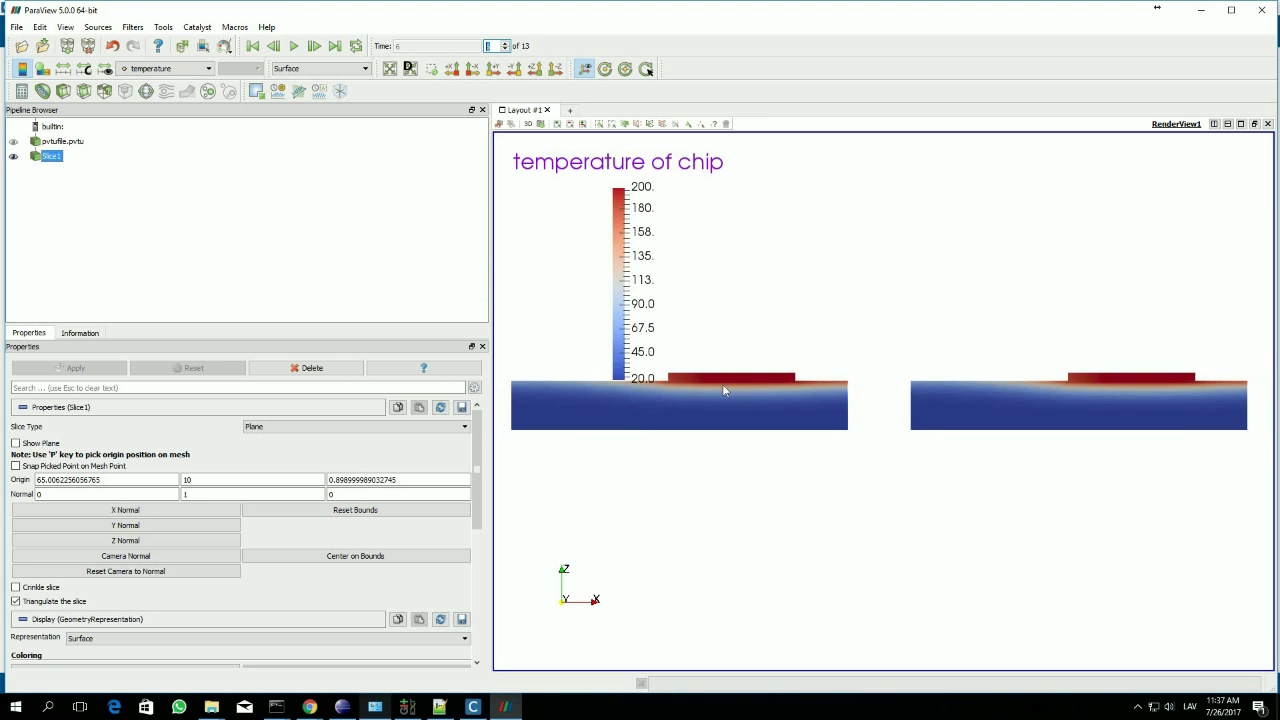
- Hide the slice and show the full pvtufile.pvtu chip model instead
scroll(857, 451, down, 10)
scroll(935, 423, down, 3)
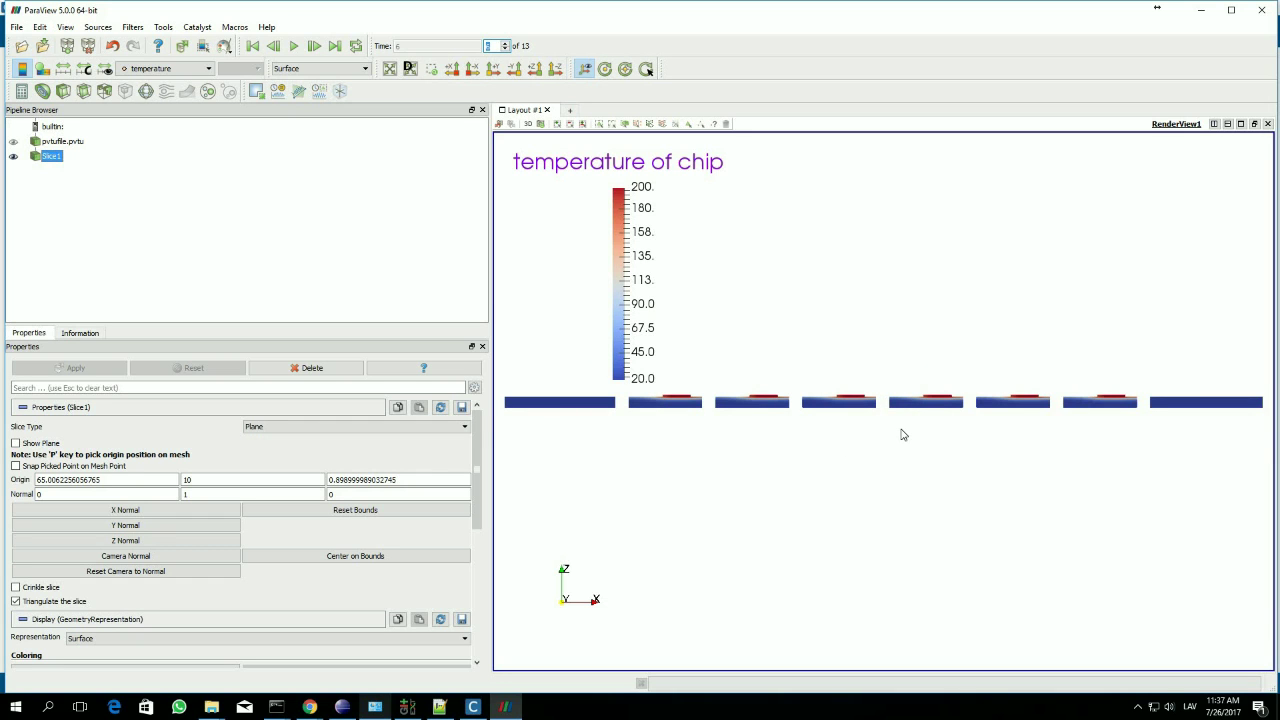
drag(880, 420, 807, 405)
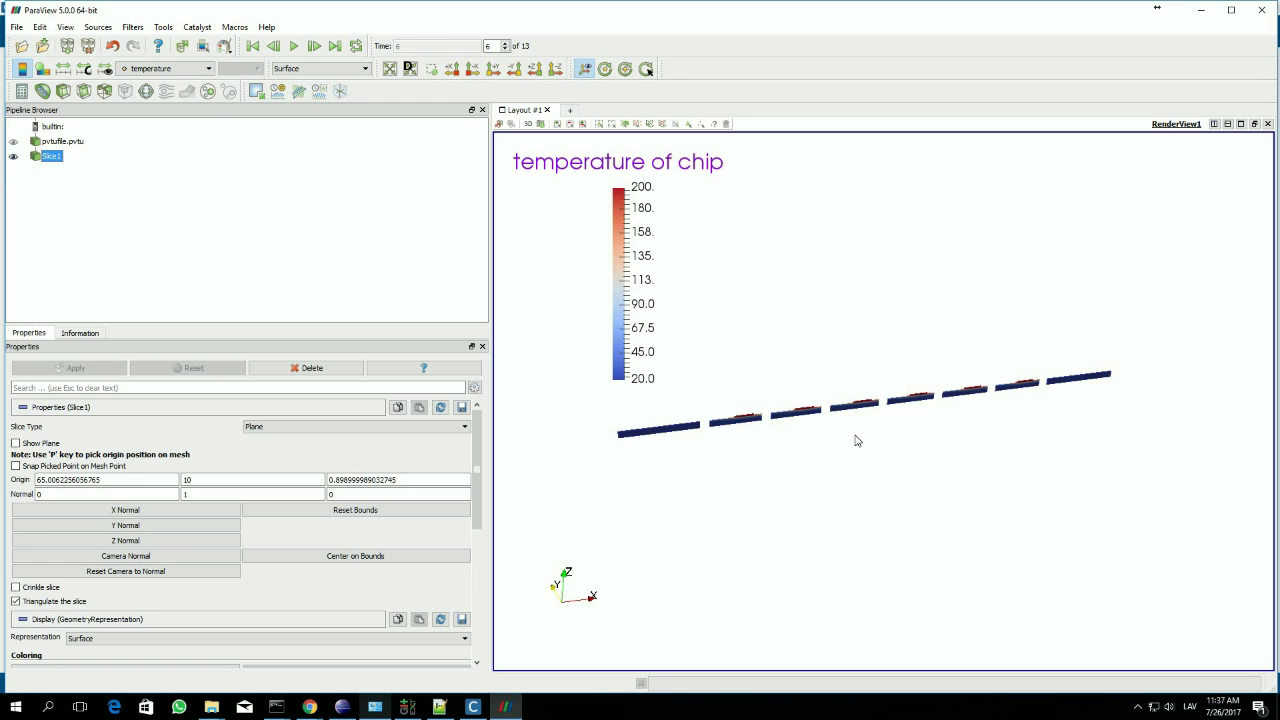
click(13, 157)
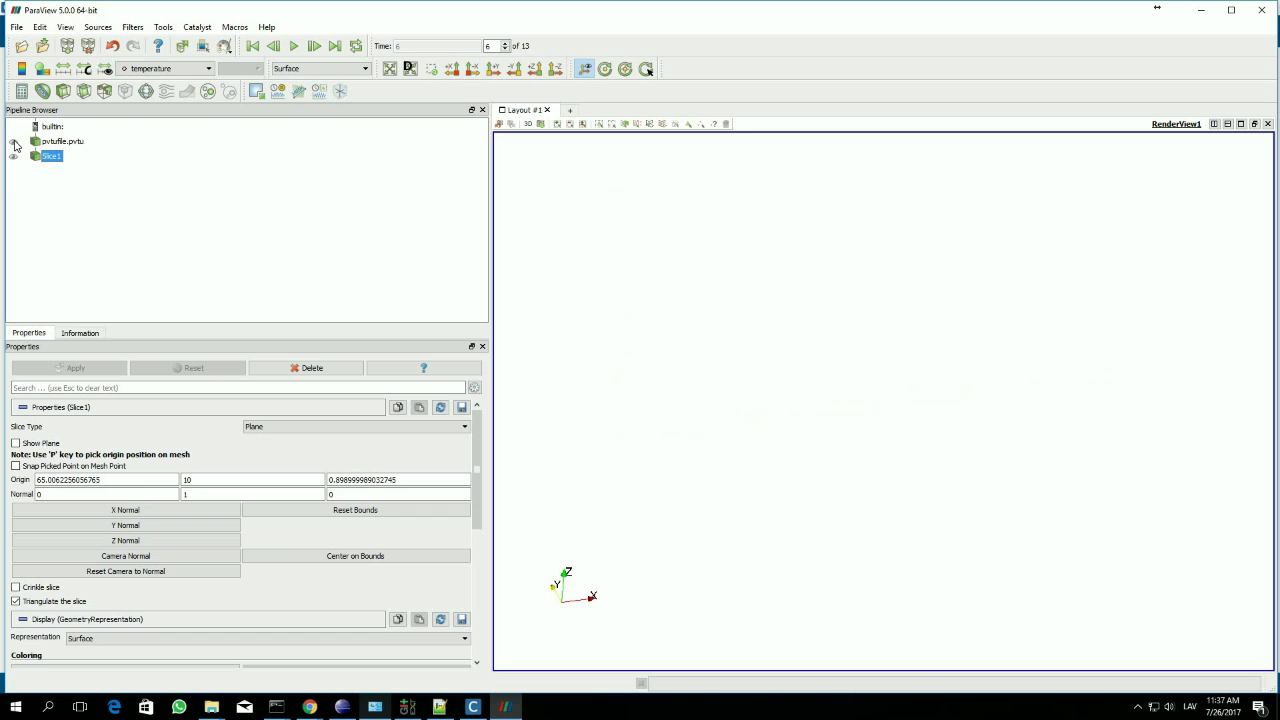
click(13, 142)
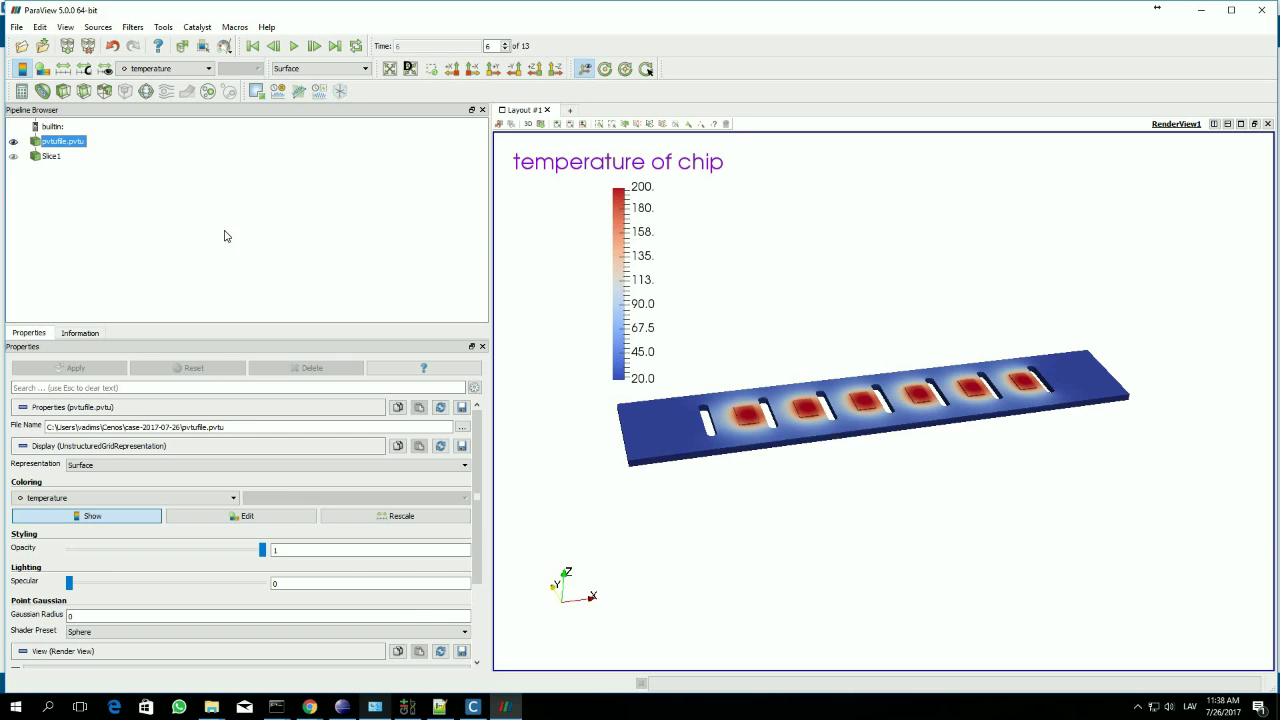
- Add a Plot Over Line filter to the full pvtufile.pvtu chip model
click(98, 27)
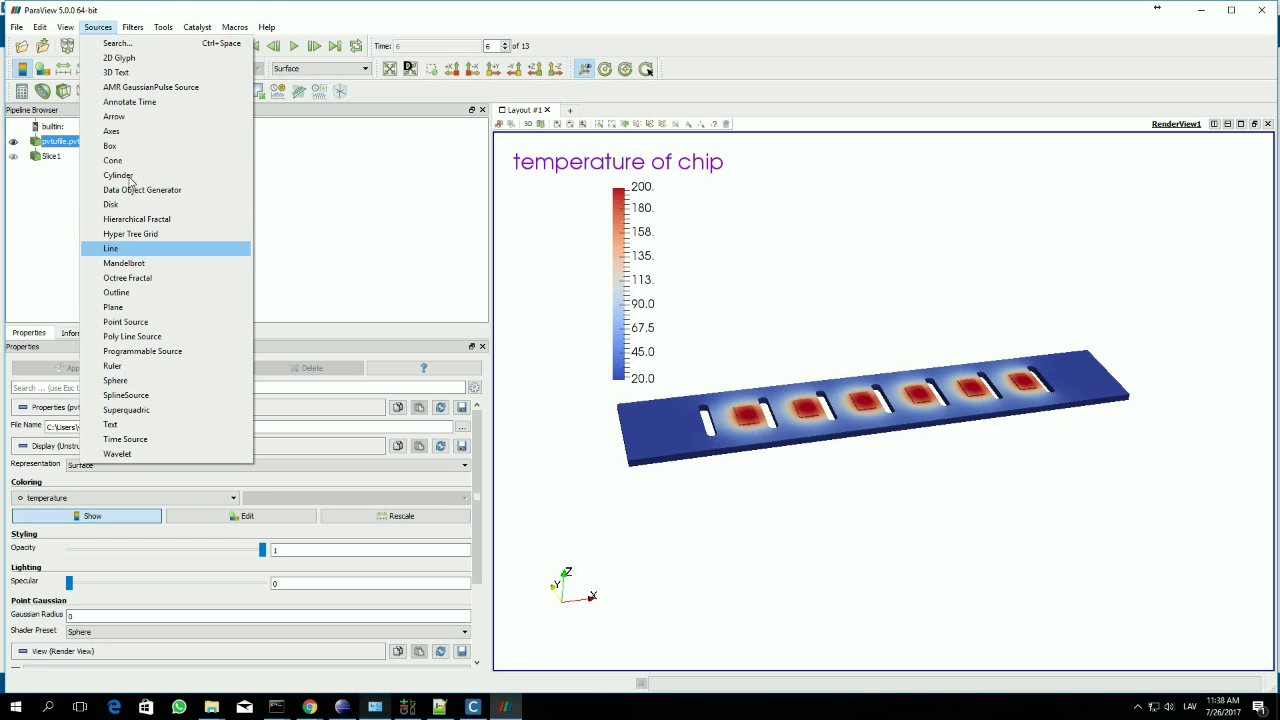
mouse_move(163, 31)
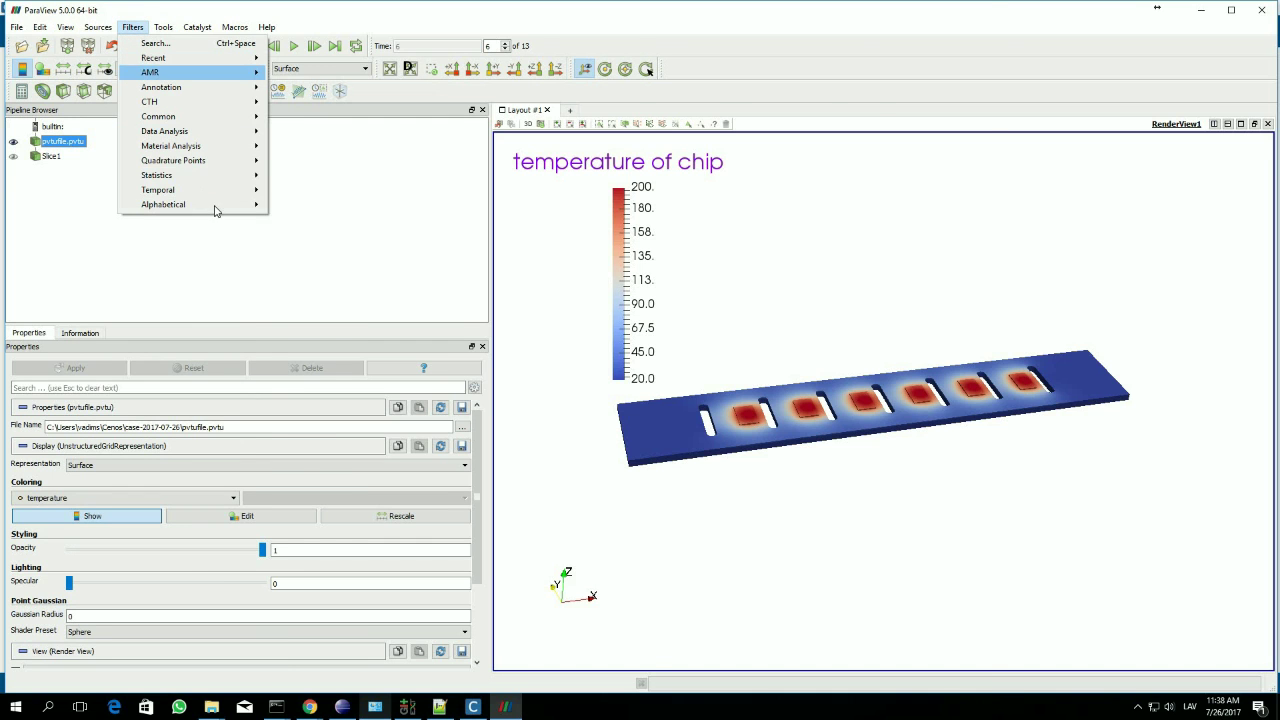
mouse_move(216, 206)
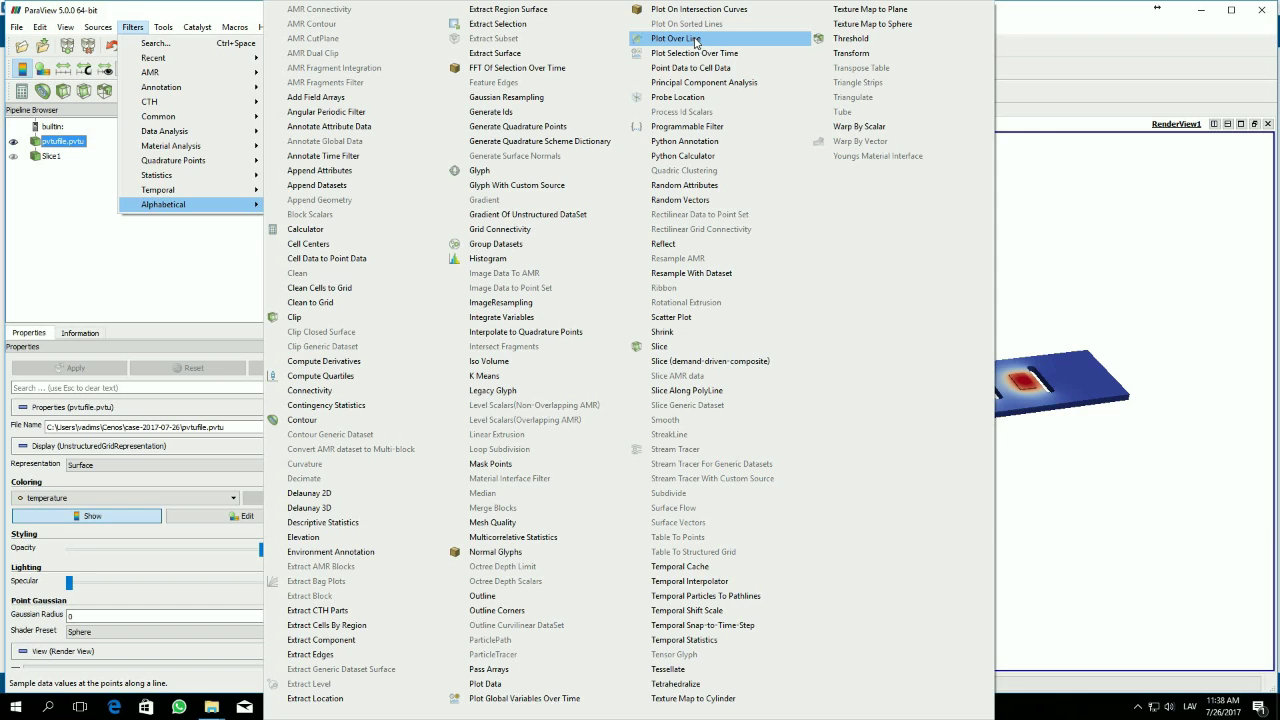
click(695, 40)
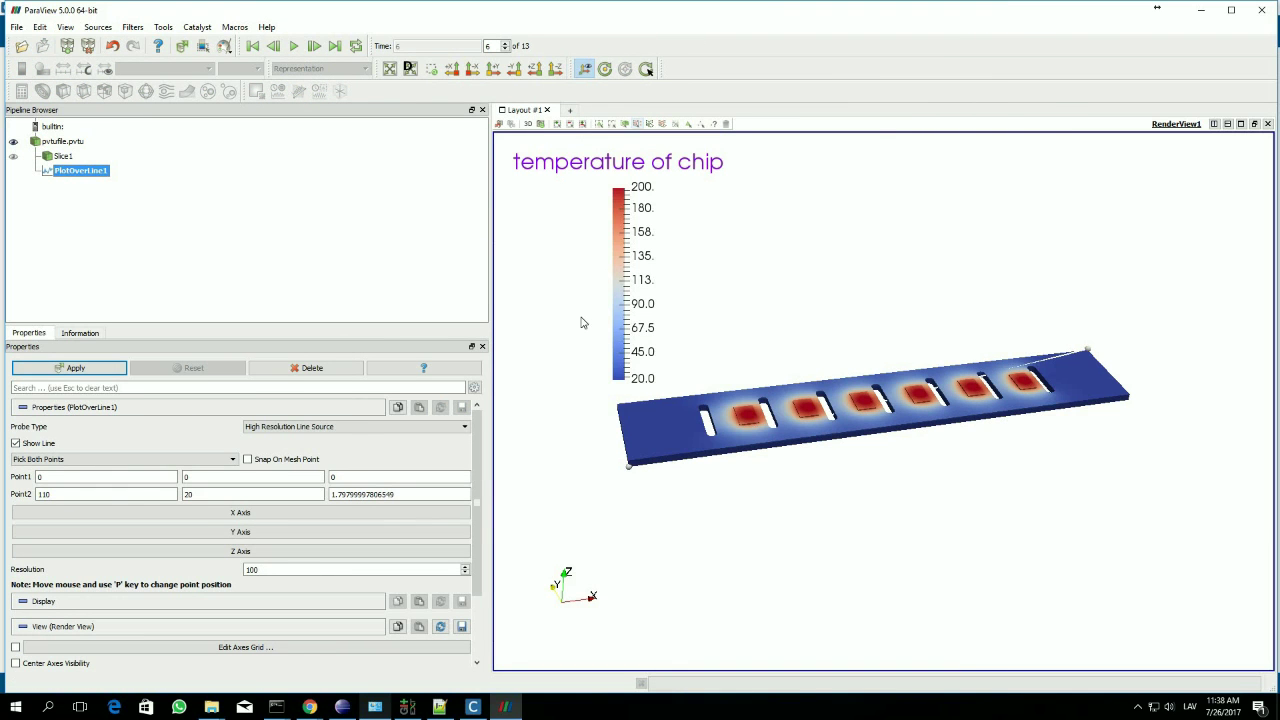
- Set the X coordinate of both probe line points to 26
click(106, 478)
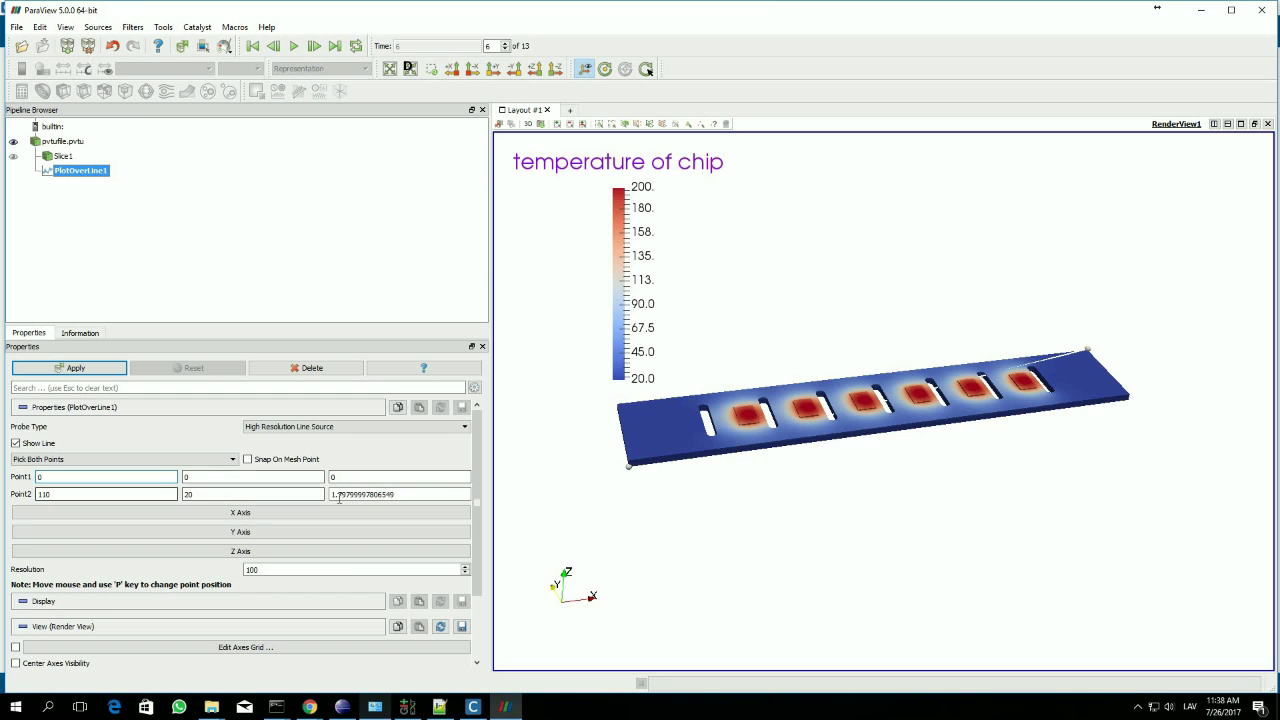
click(55, 477)
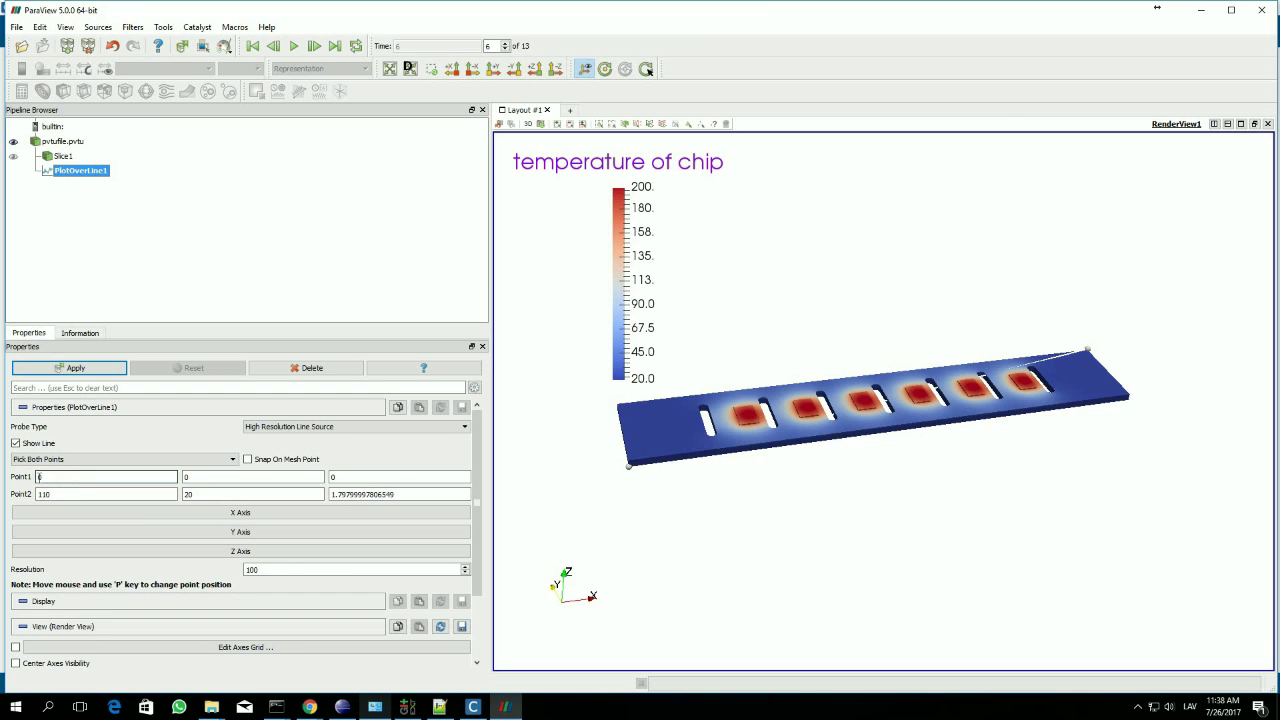
text(26)
drag(58, 495, 25, 502)
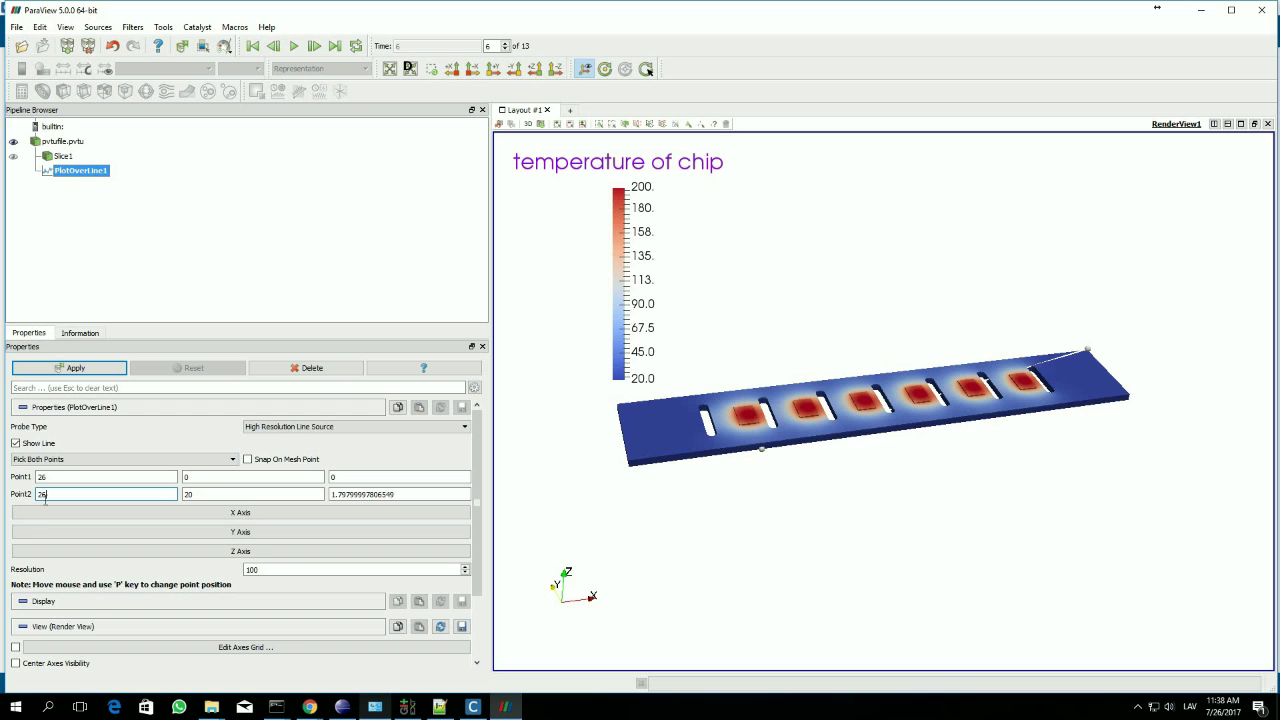
- Set the Z coordinate of both probe line points to 1.5, keep Point1's Y at 0, and apply the line plot
click(186, 478)
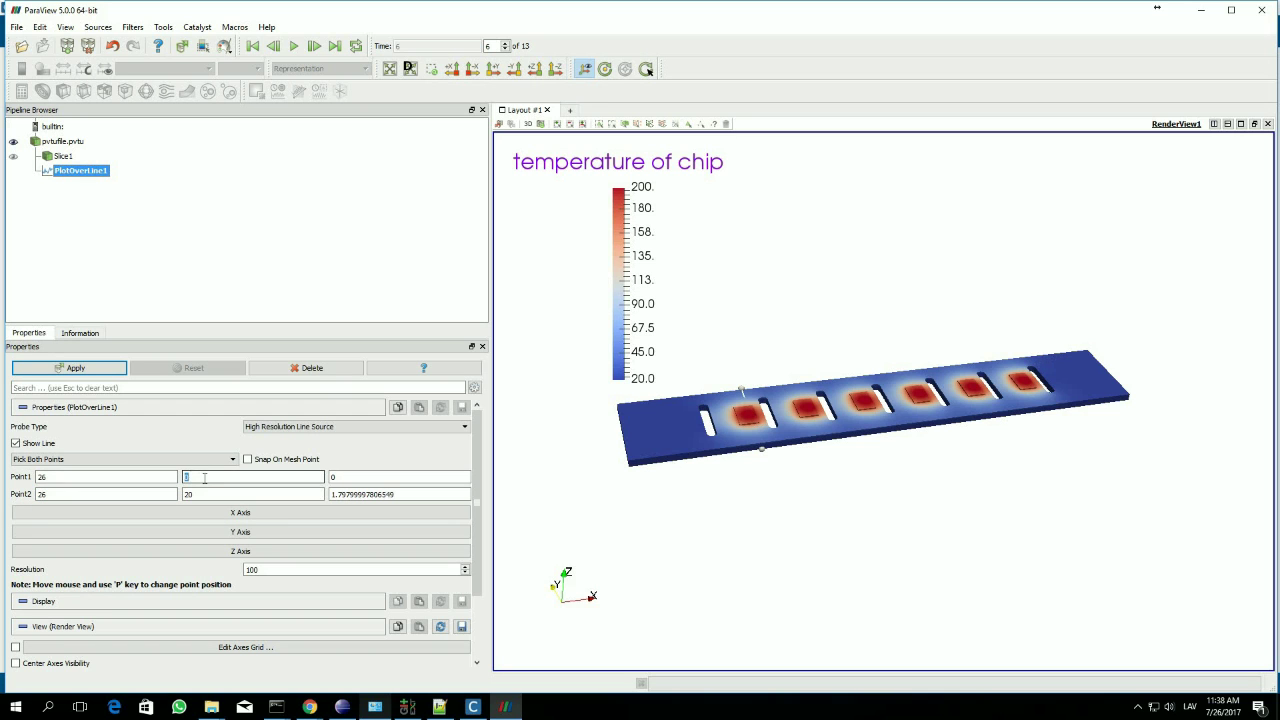
text(0)
key(Tab)
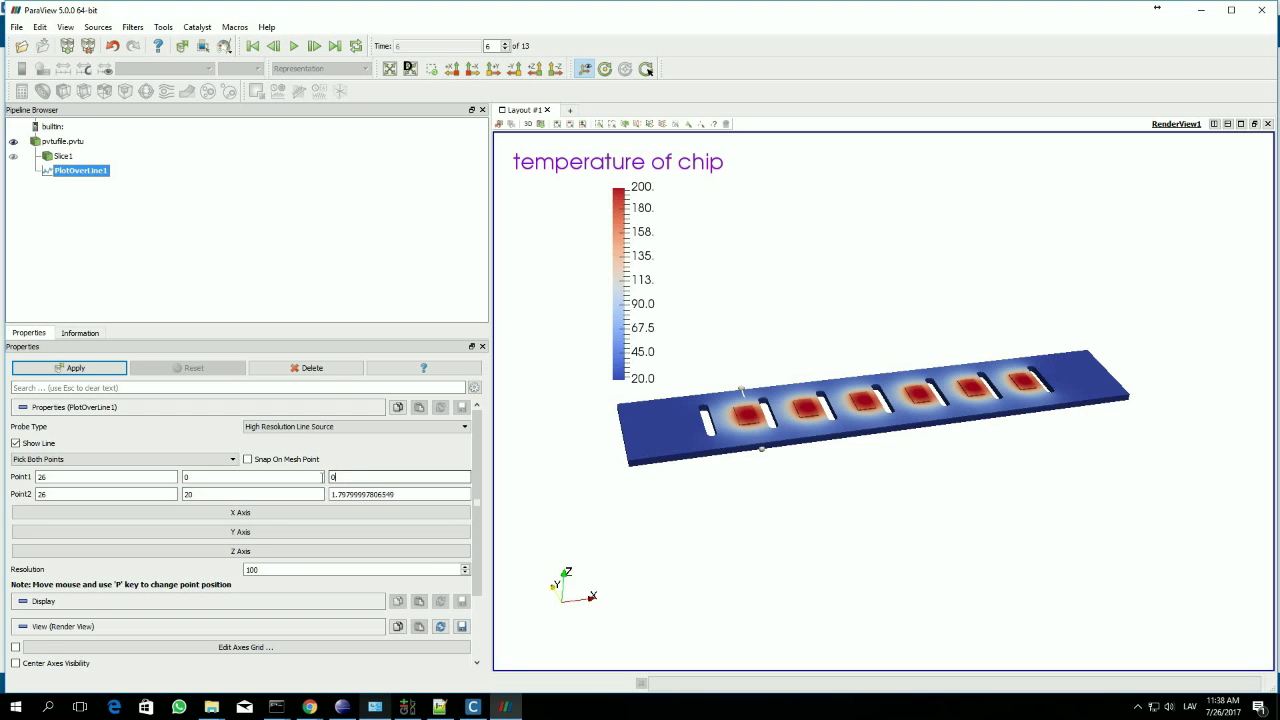
text(1.5)
drag(399, 494, 316, 490)
text(1.)
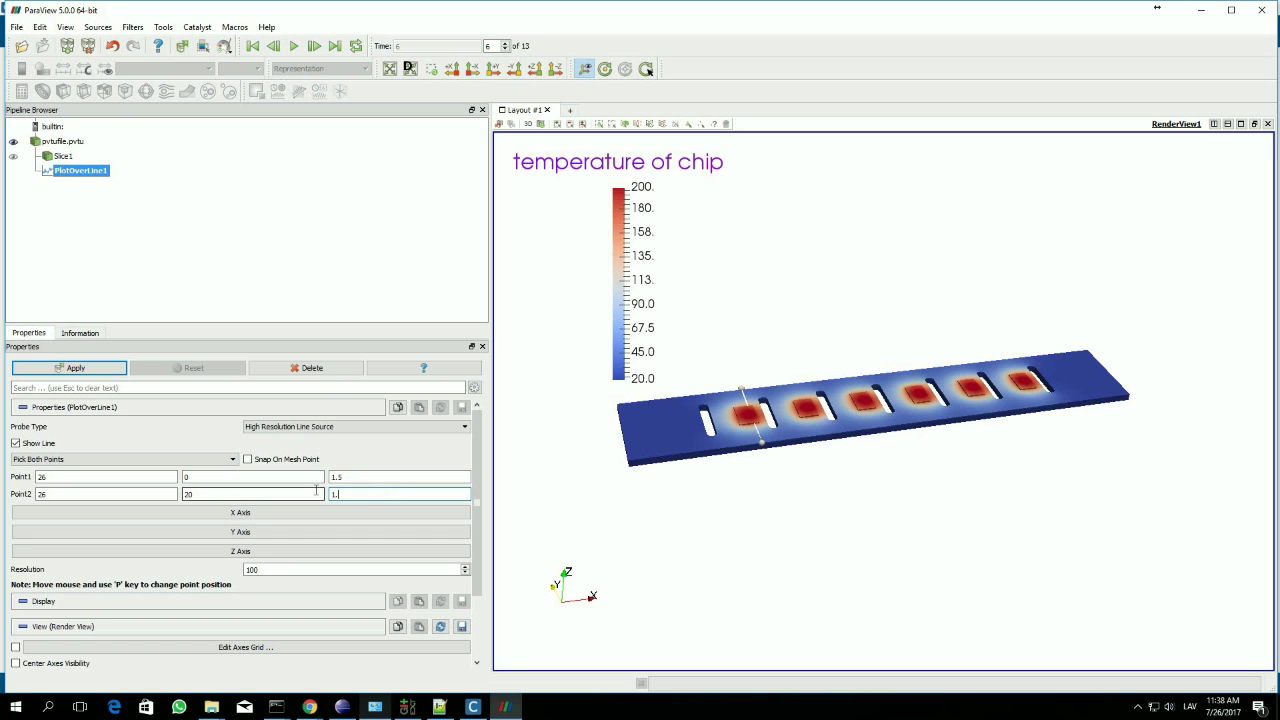
click(360, 479)
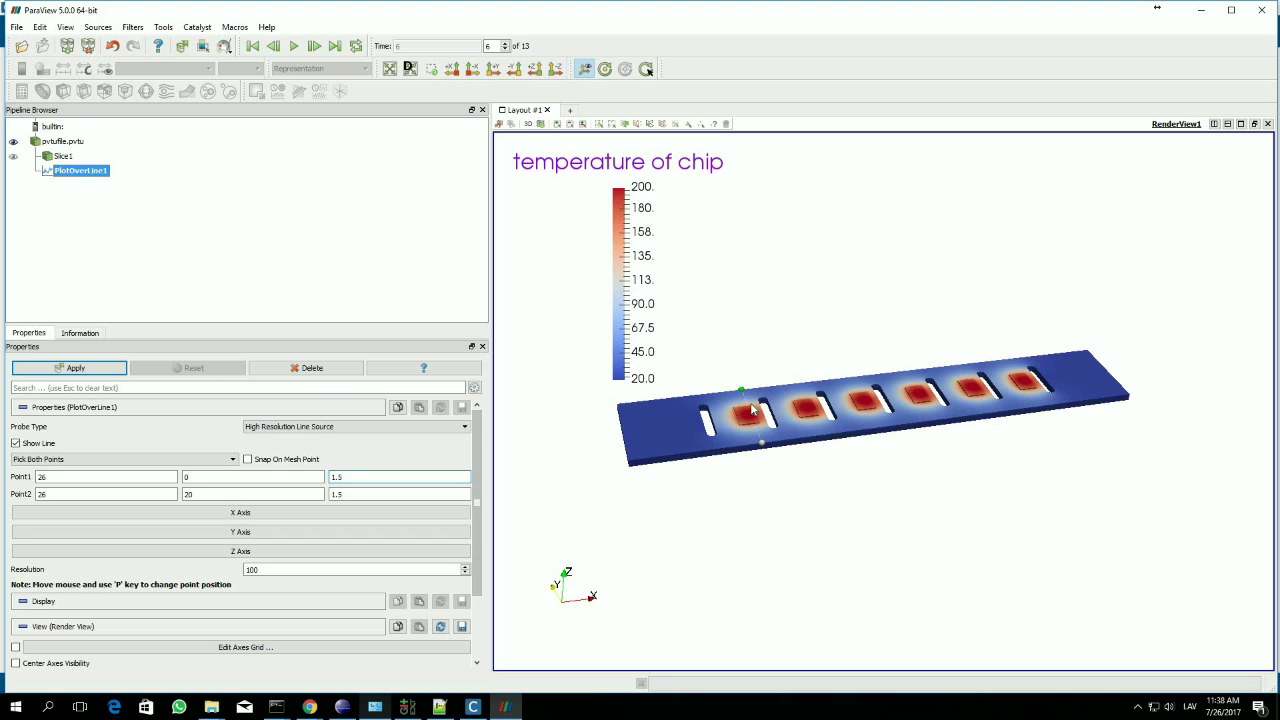
scroll(743, 415, up, 1)
scroll(750, 412, down, 2)
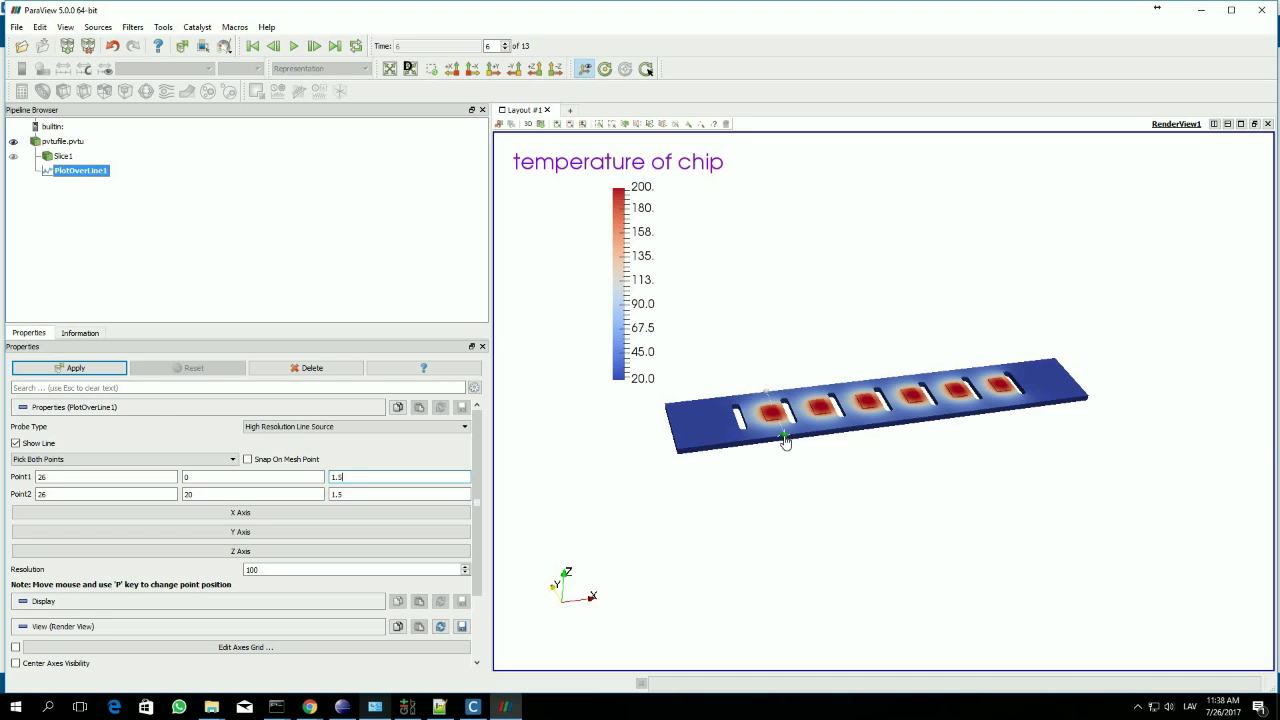
click(97, 373)
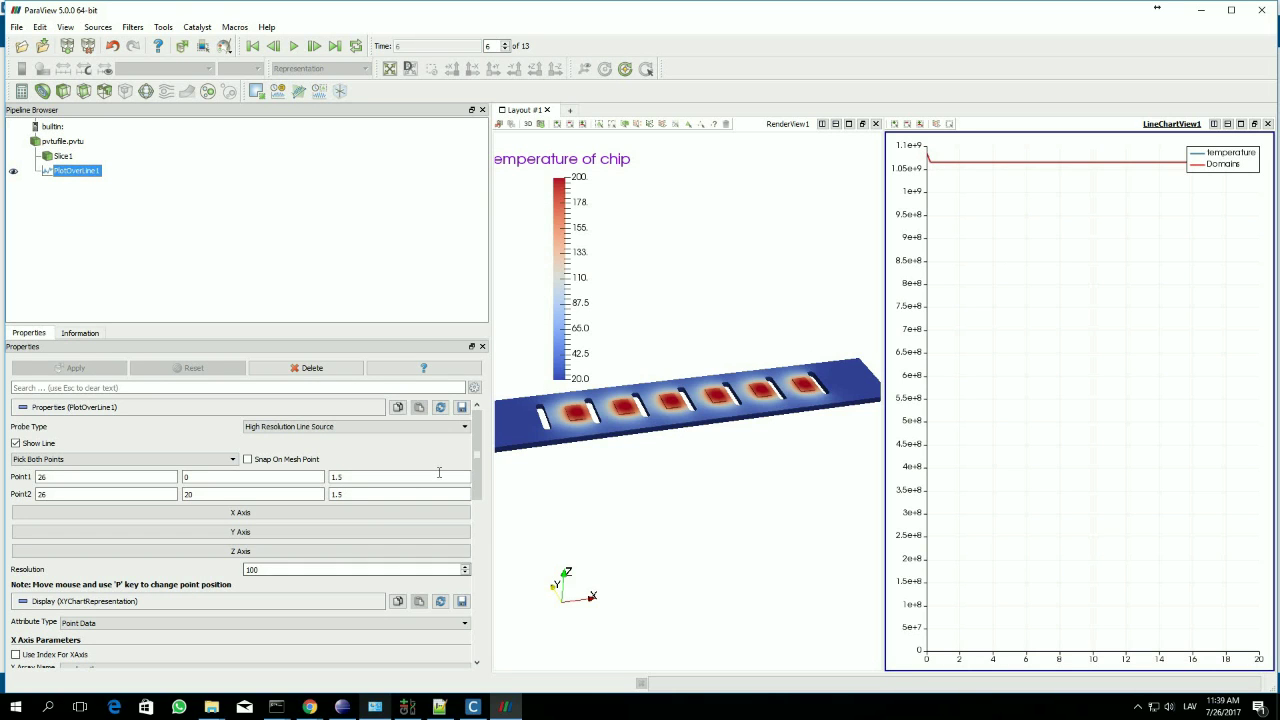
- Hide the Domains series in the line chart so only the temperature curve is plotted
drag(480, 460, 483, 515)
scroll(483, 515, down, 1)
scroll(484, 528, down, 5)
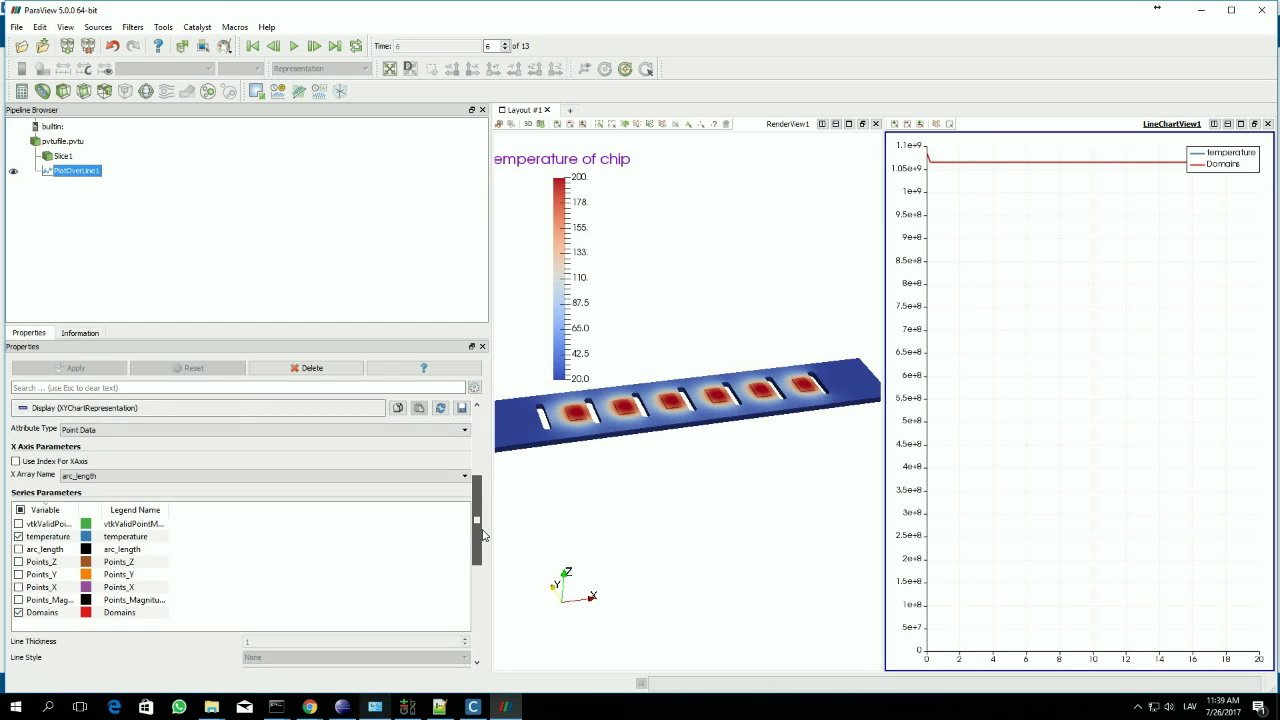
click(42, 580)
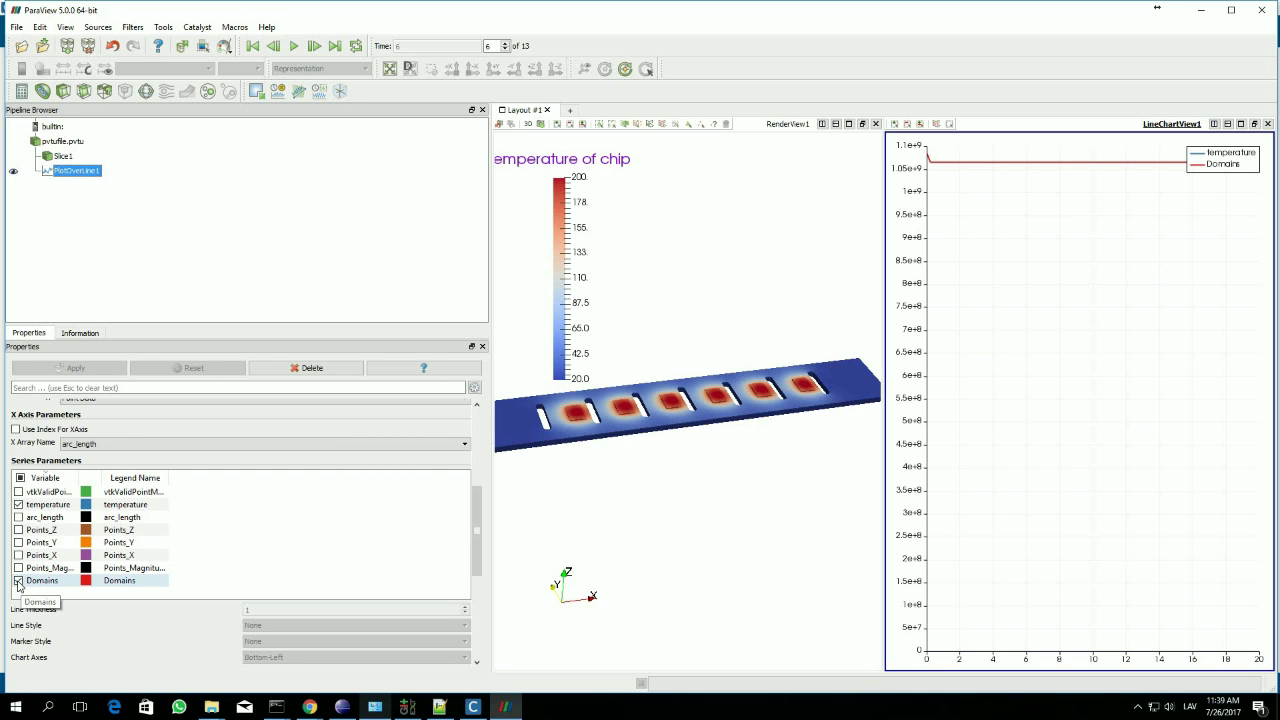
click(18, 581)
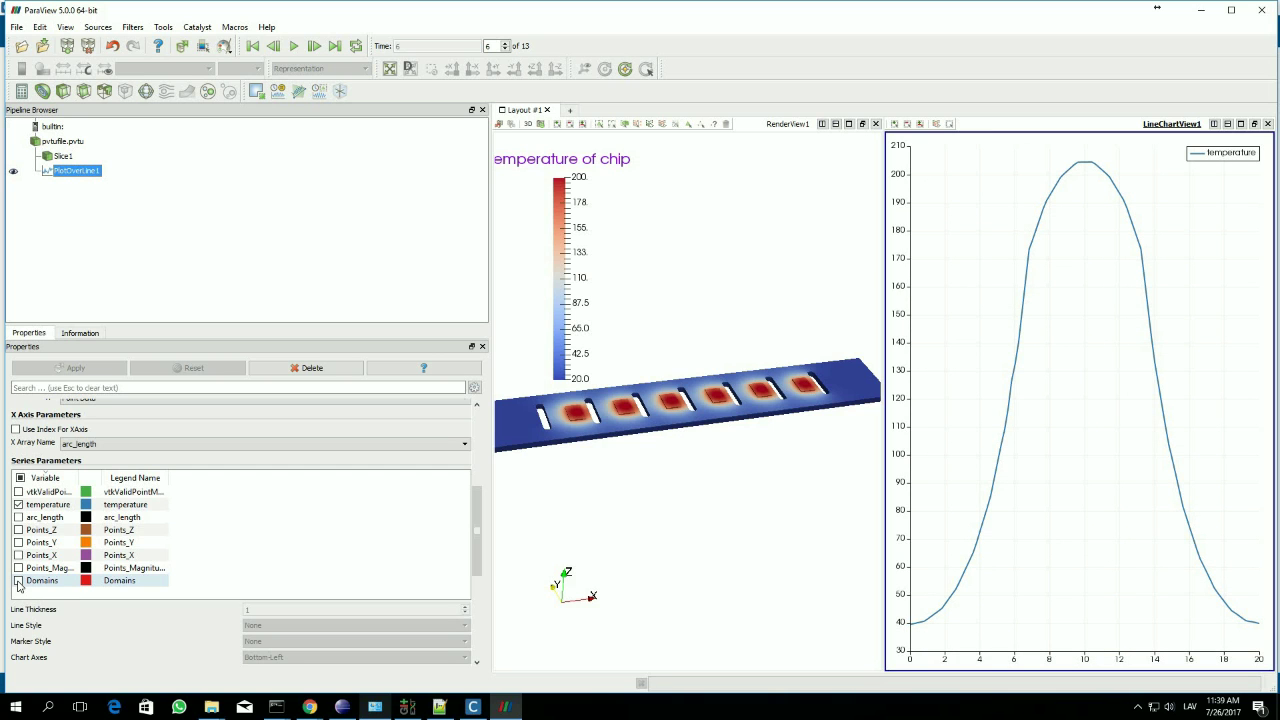
click(42, 517)
drag(42, 504, 40, 512)
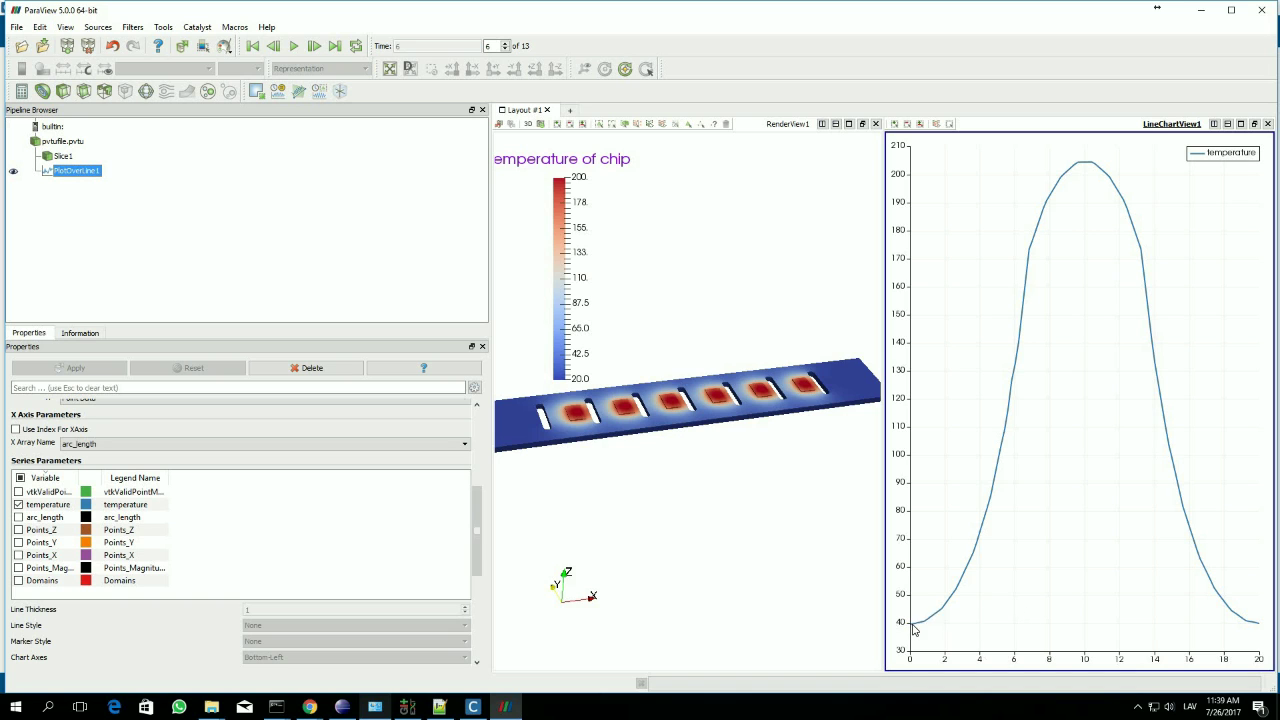
mouse_move(913, 630)
mouse_move(1090, 168)
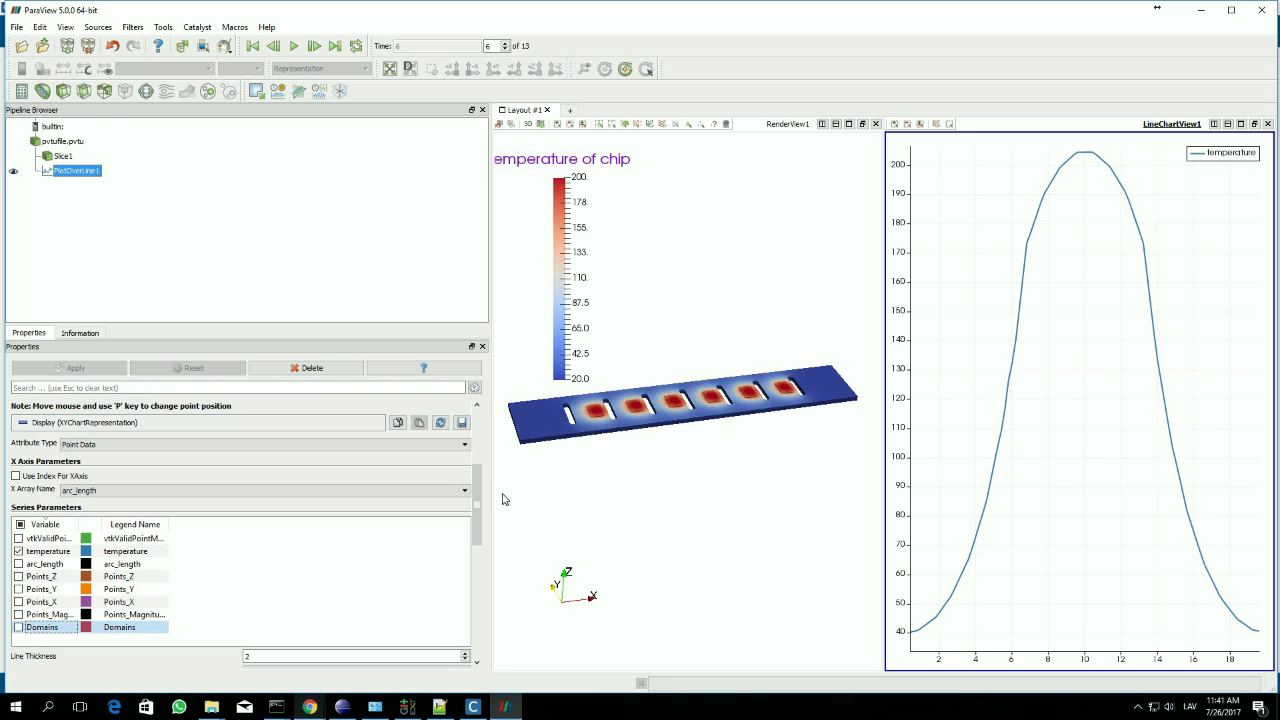
- Set the line plot's sampling resolution to 10 and apply it
drag(480, 500, 483, 428)
click(287, 568)
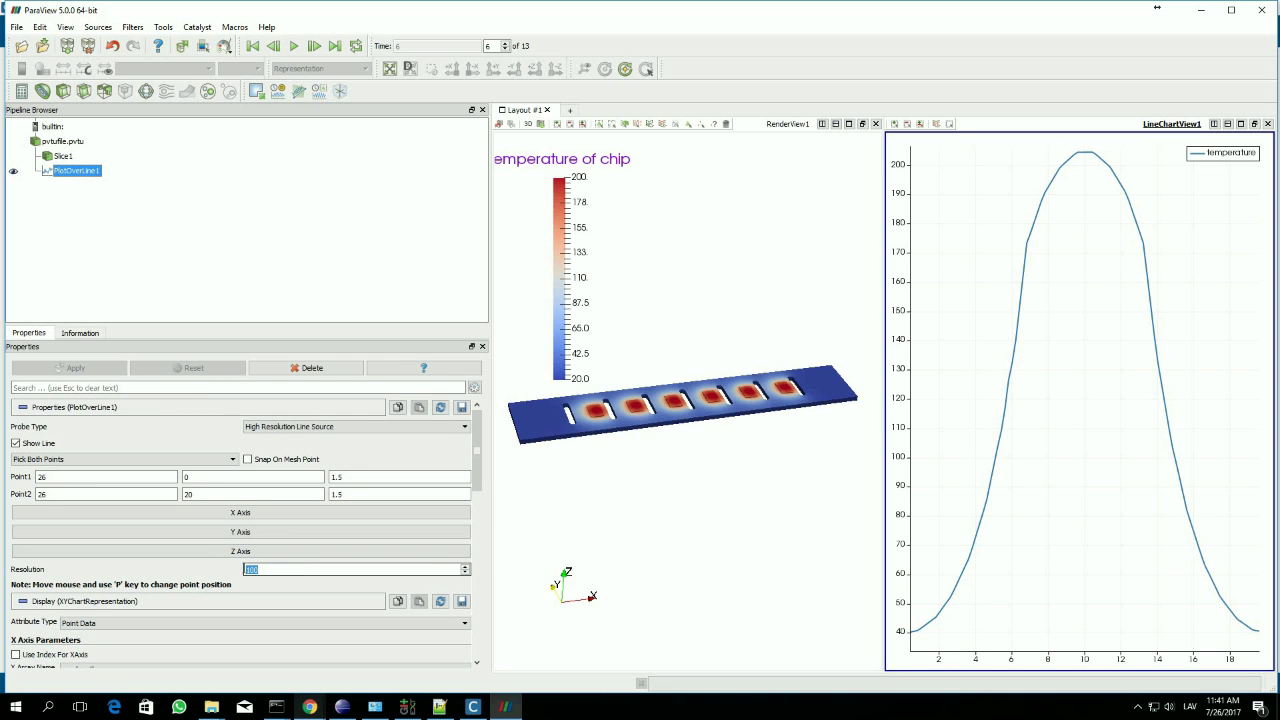
text(10)
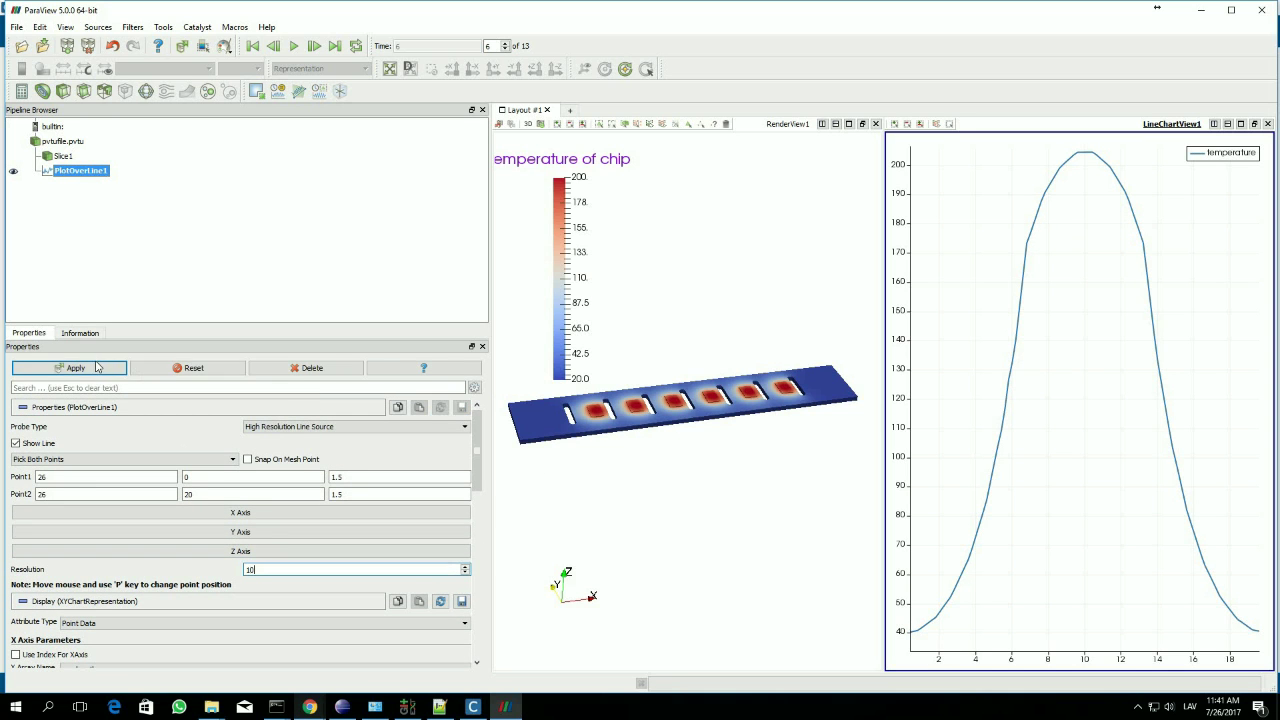
click(97, 368)
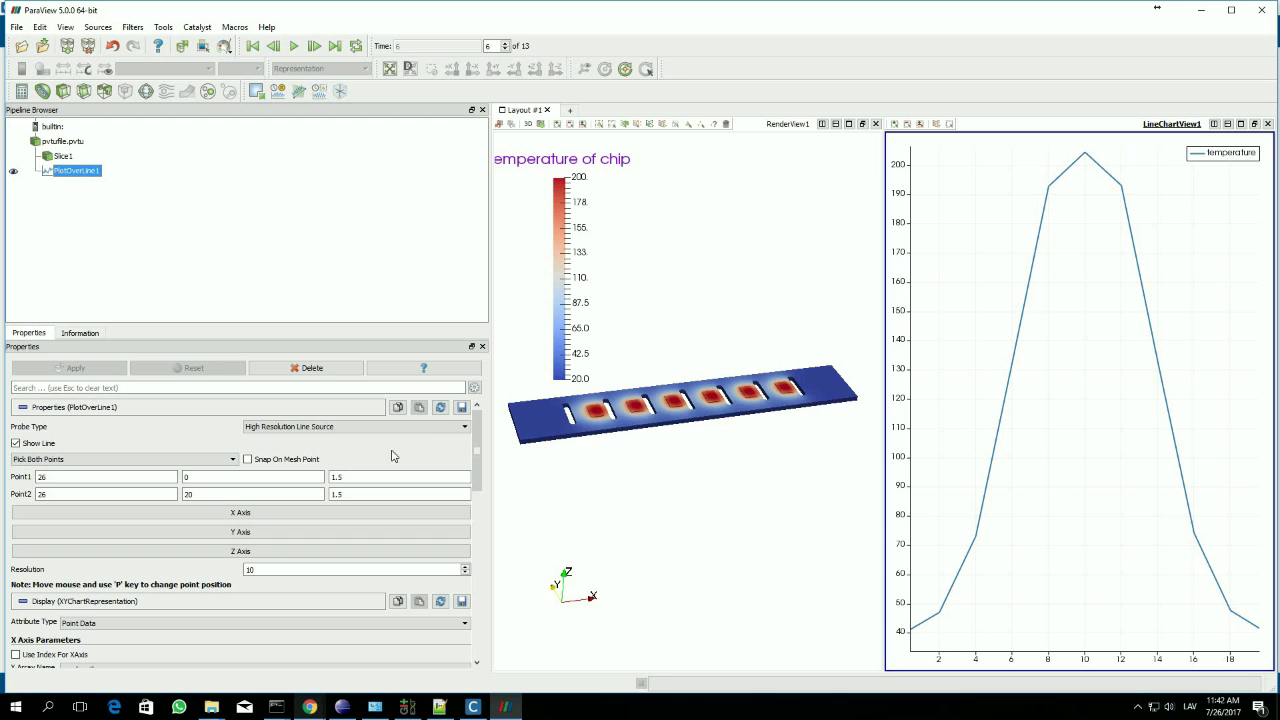
- Reduce the line plot's sampling resolution to 5 and apply it
double_click(260, 567)
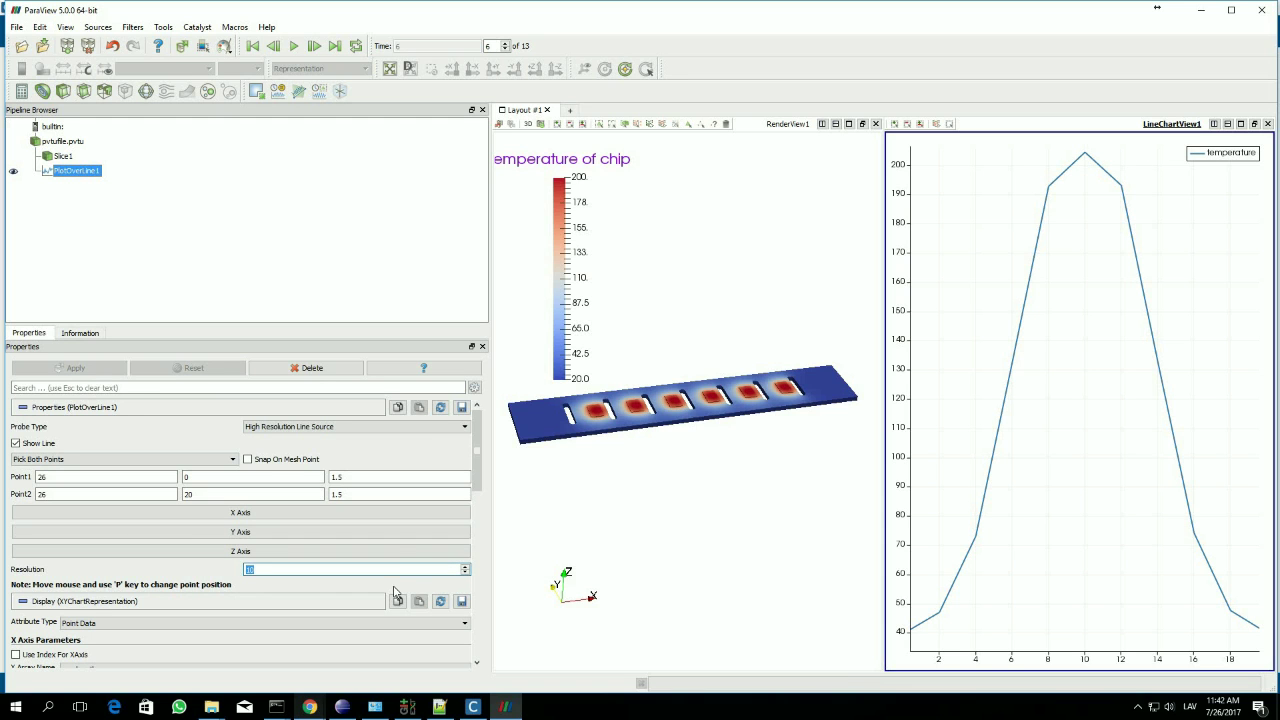
text(5)
click(115, 368)
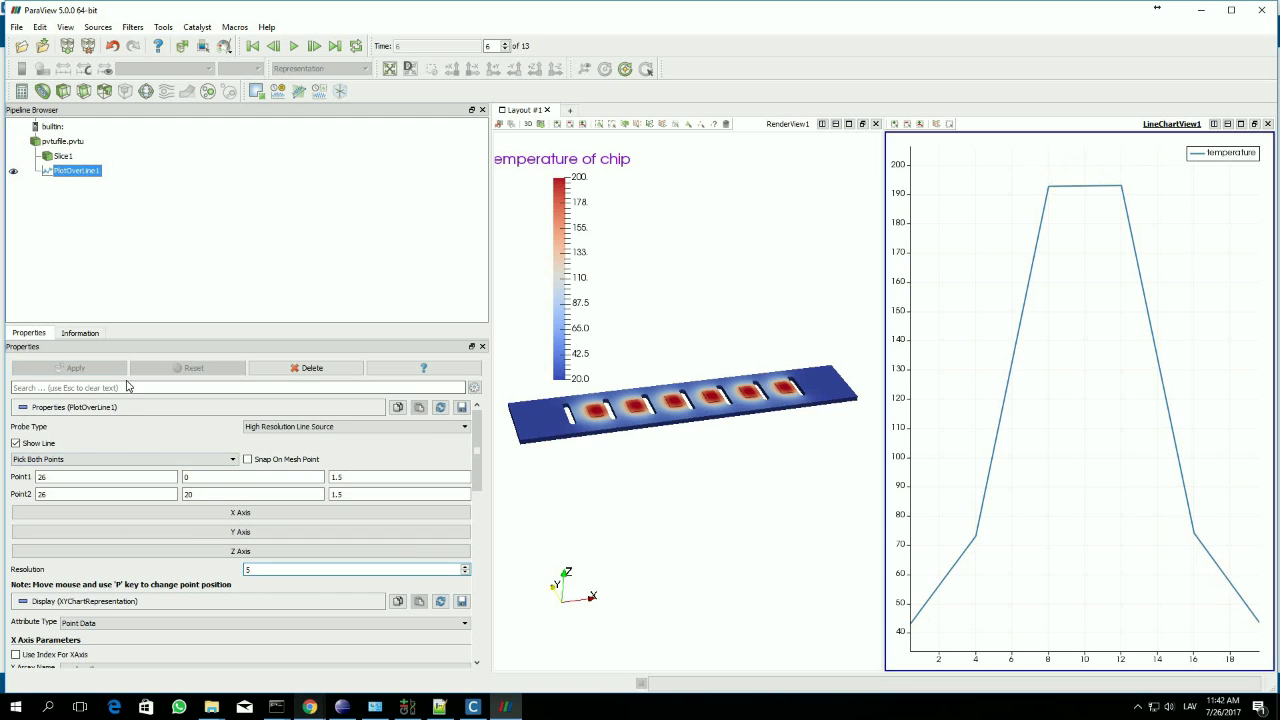
- Restore the line plot's sampling resolution to 100 and apply it
click(263, 569)
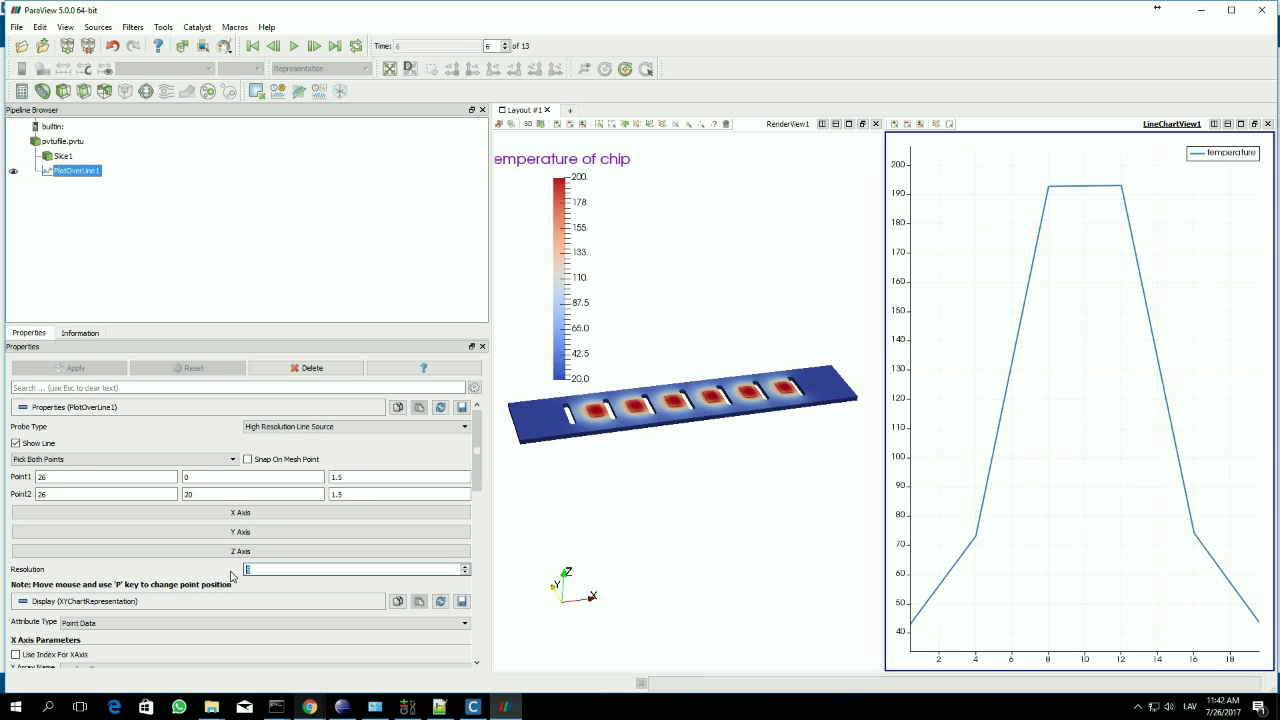
key(BackSpace)
text(100)
click(106, 370)
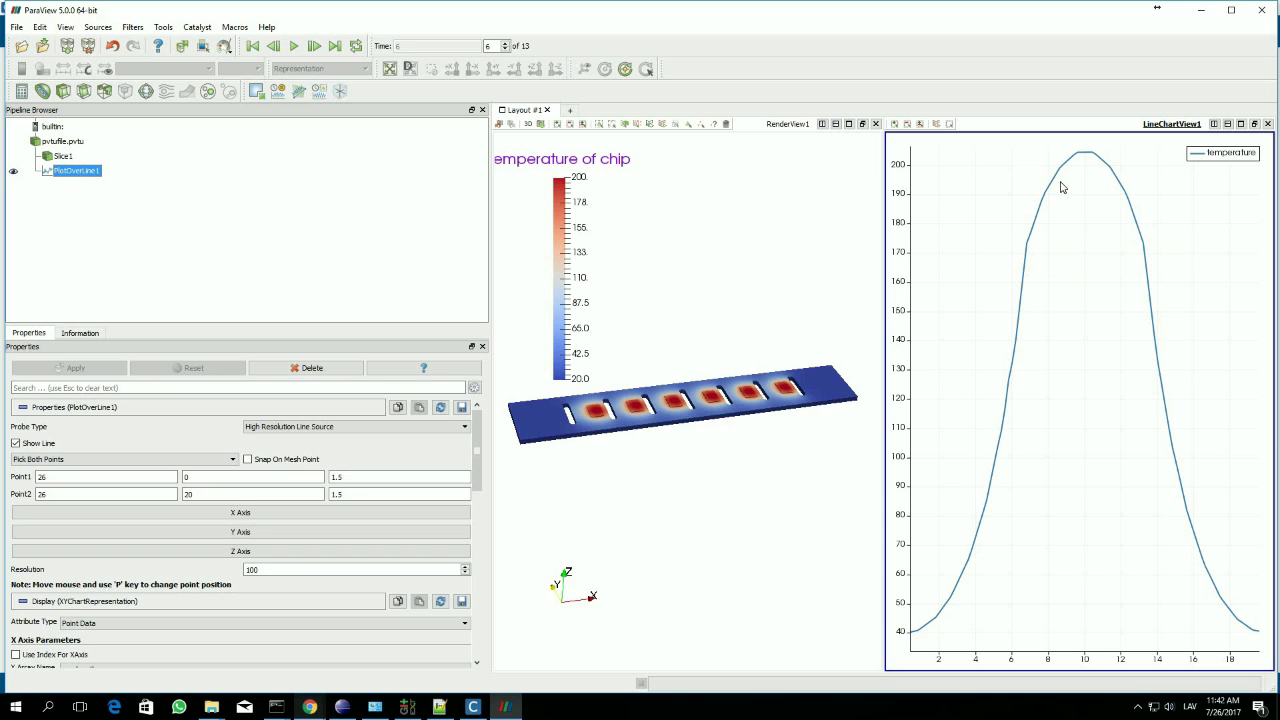
- Hide the PlotOverLine1 curve and close the line chart view
mouse_move(1066, 165)
click(14, 174)
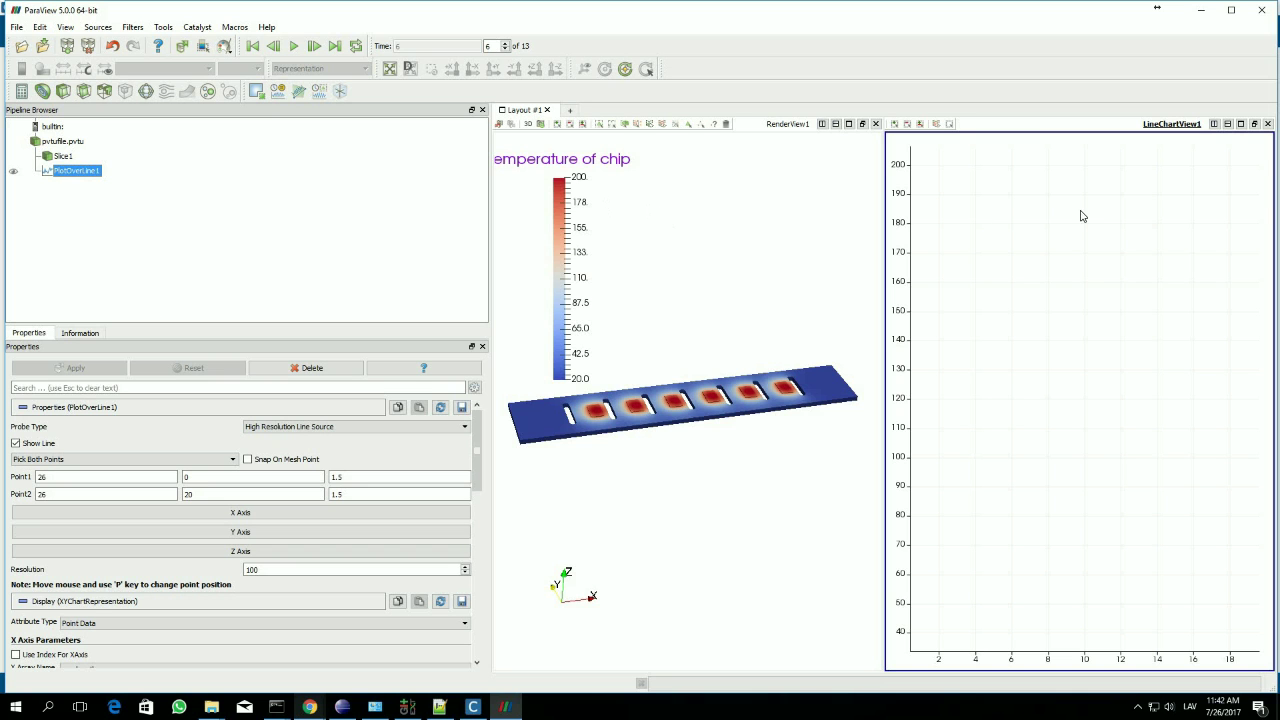
click(1268, 124)
- Select a single mesh point at the middle of the third chip's hot area
scroll(897, 423, up, 3)
scroll(897, 423, up, 3)
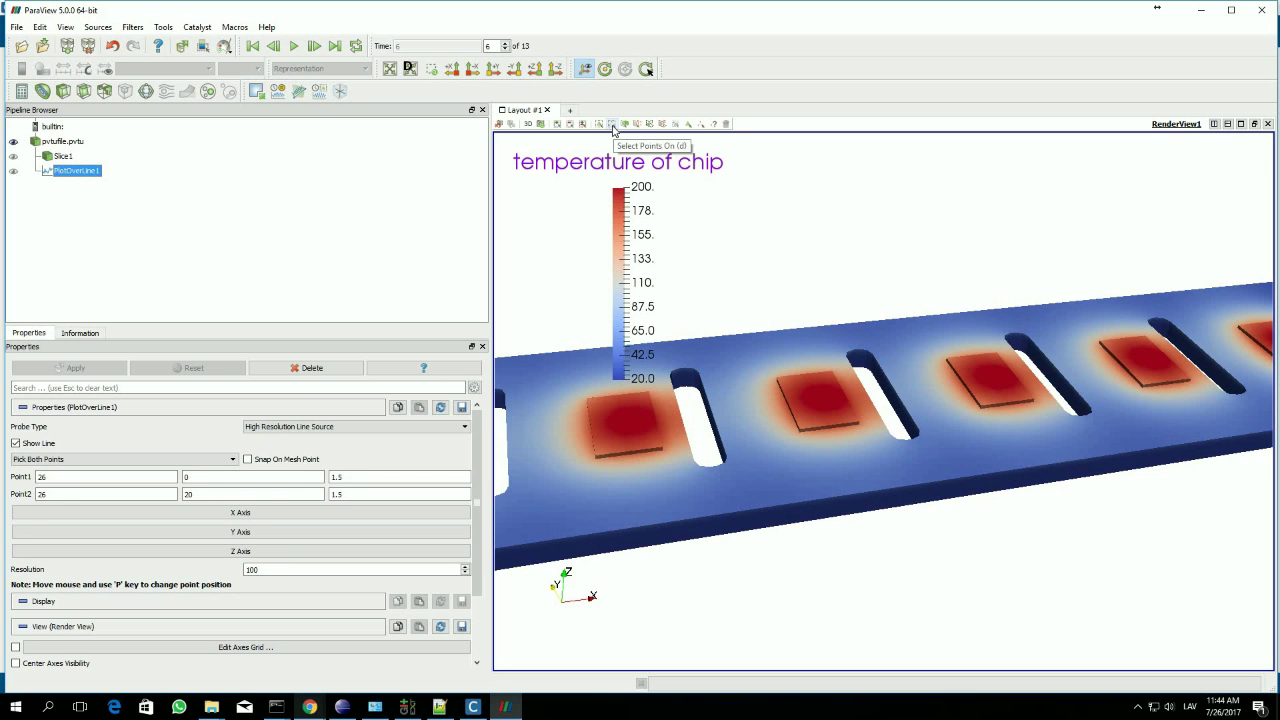
click(612, 124)
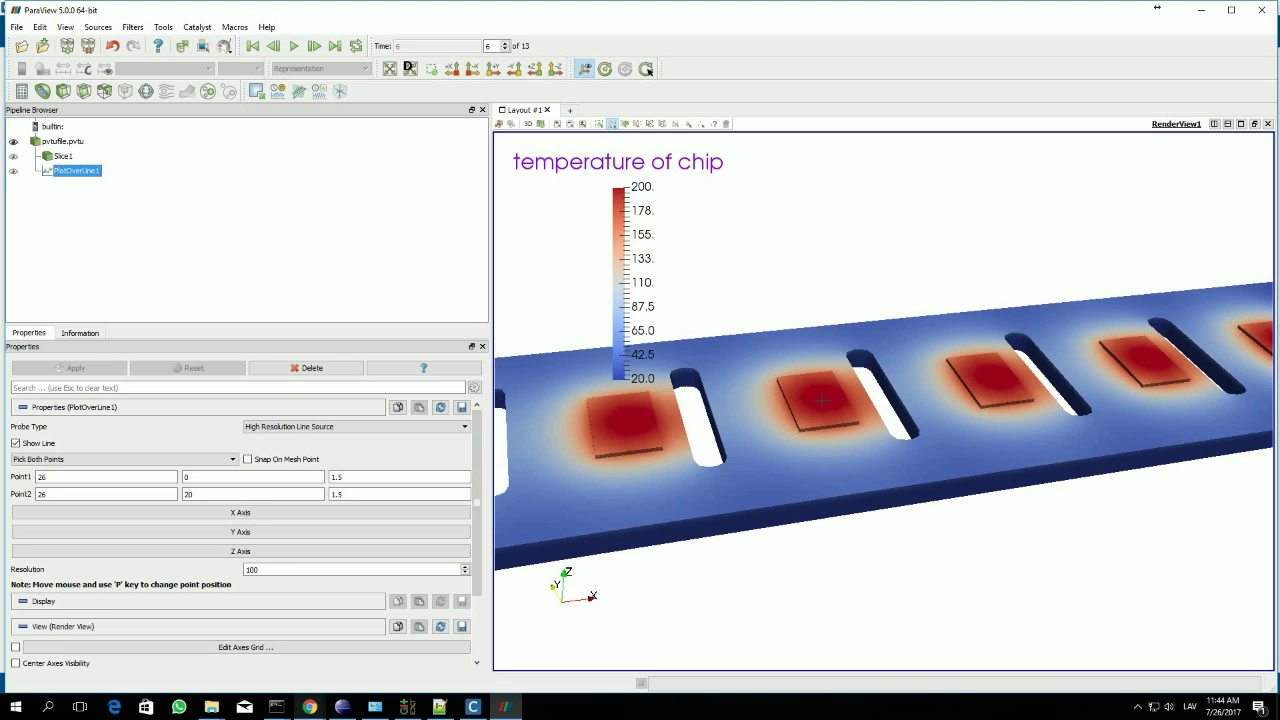
click(994, 376)
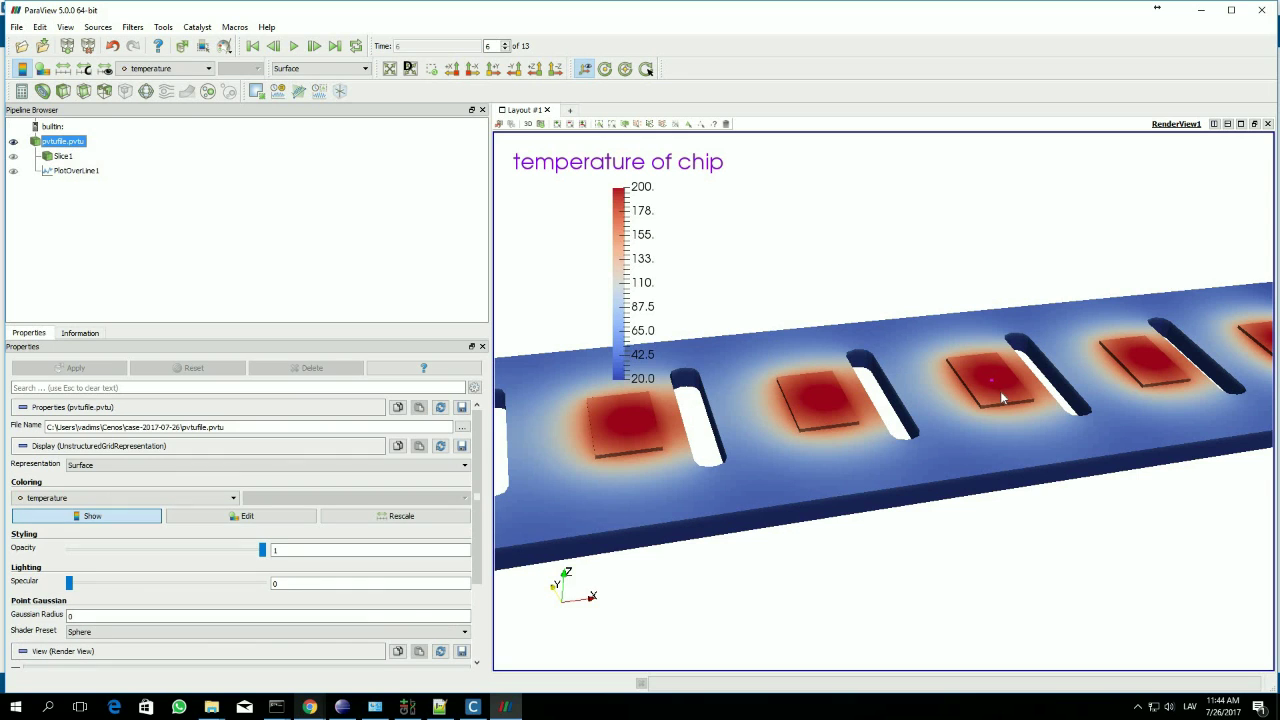
- Add a Plot Selection Over Time filter for the selected point and apply it
click(133, 27)
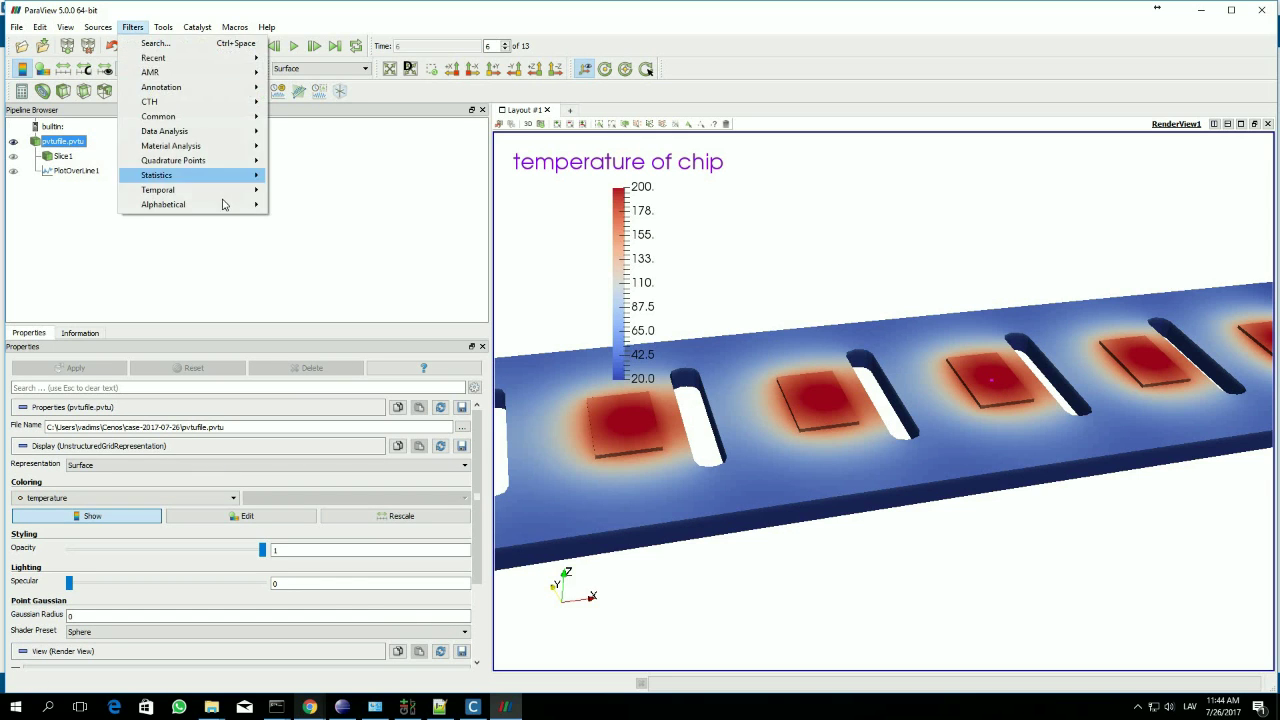
mouse_move(224, 204)
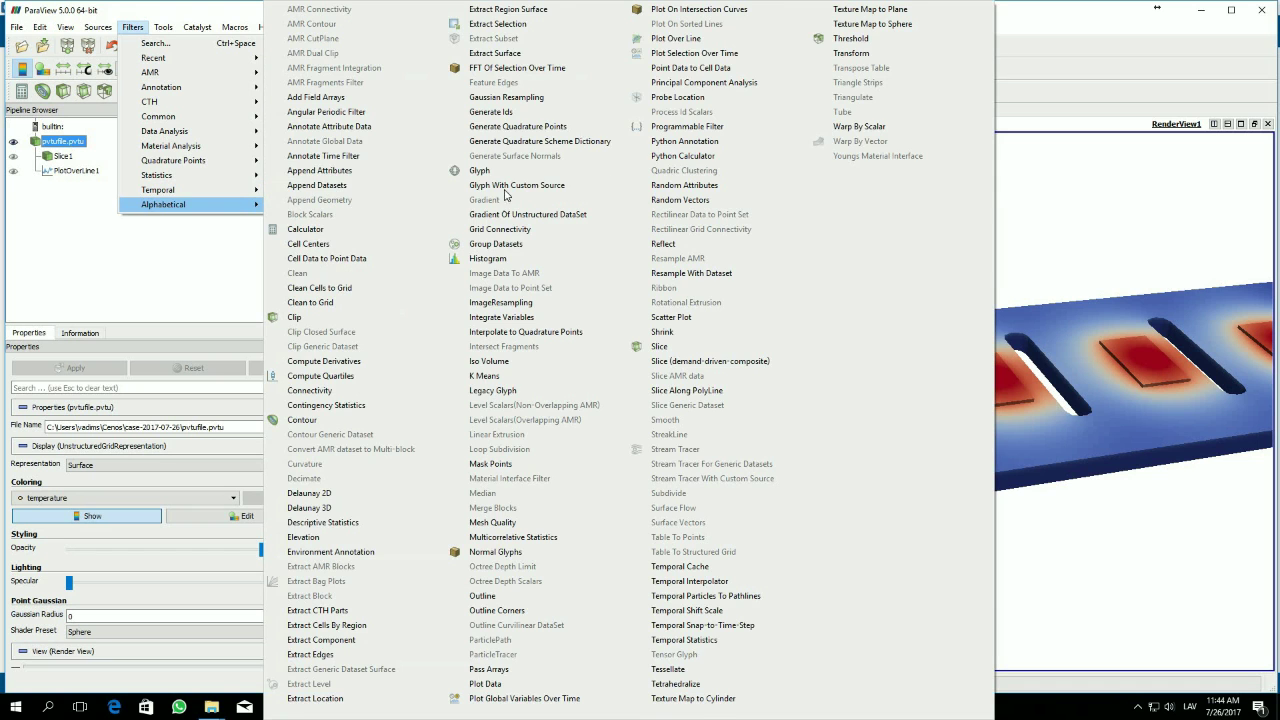
click(714, 56)
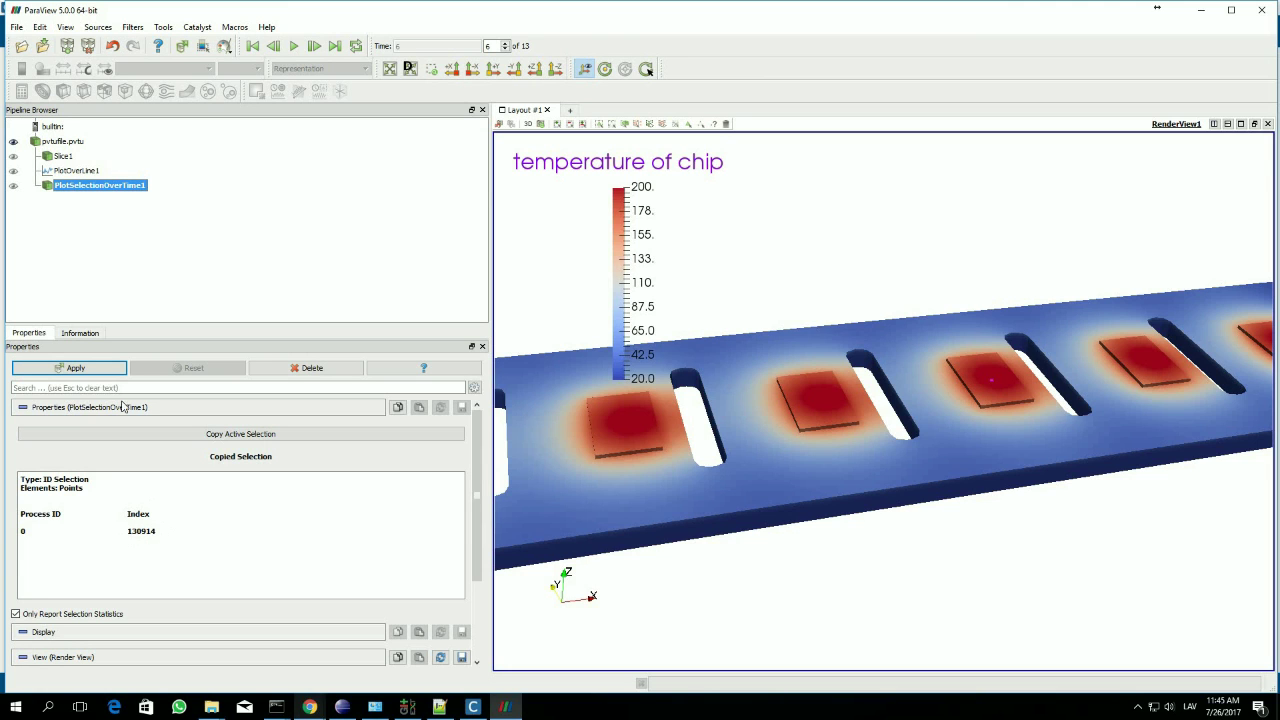
click(104, 374)
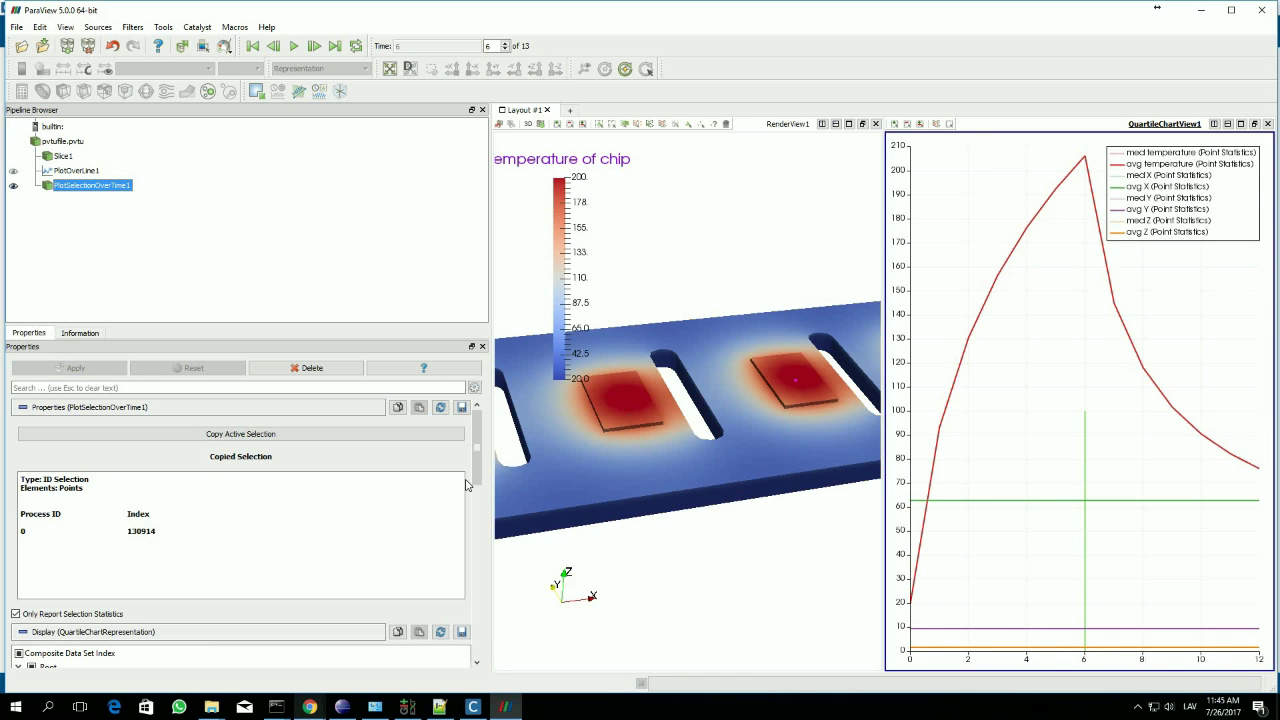
- Hide the X, Y and Z point statistics series so the time chart plots only temperature
mouse_move(478, 468)
mouse_down()
mouse_move(474, 556)
mouse_move(479, 533)
mouse_up()
scroll(479, 533, down, 1)
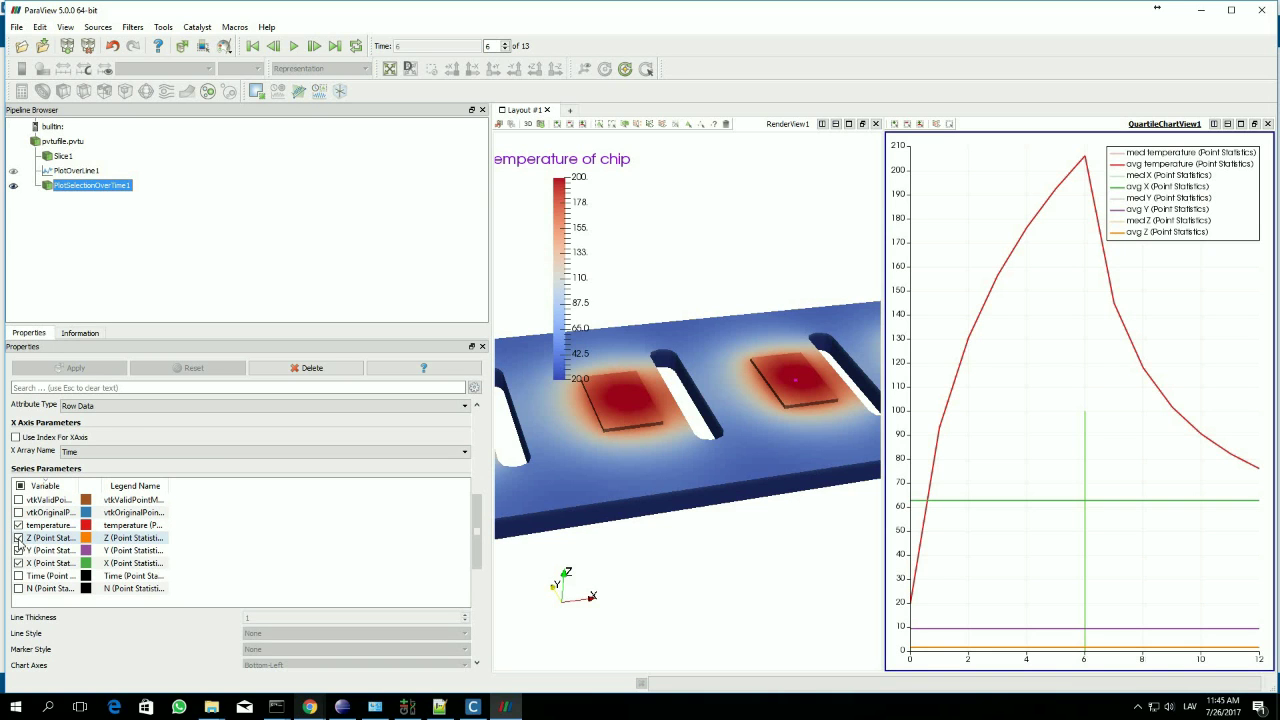
click(17, 551)
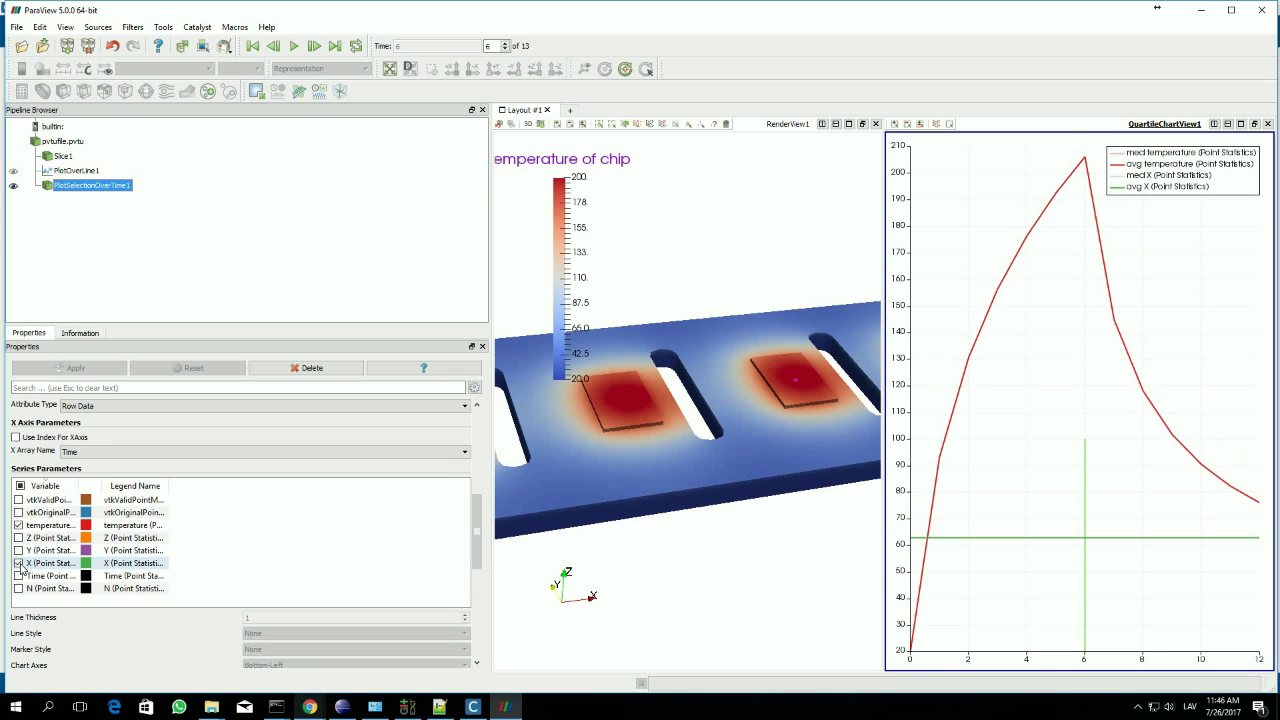
click(18, 563)
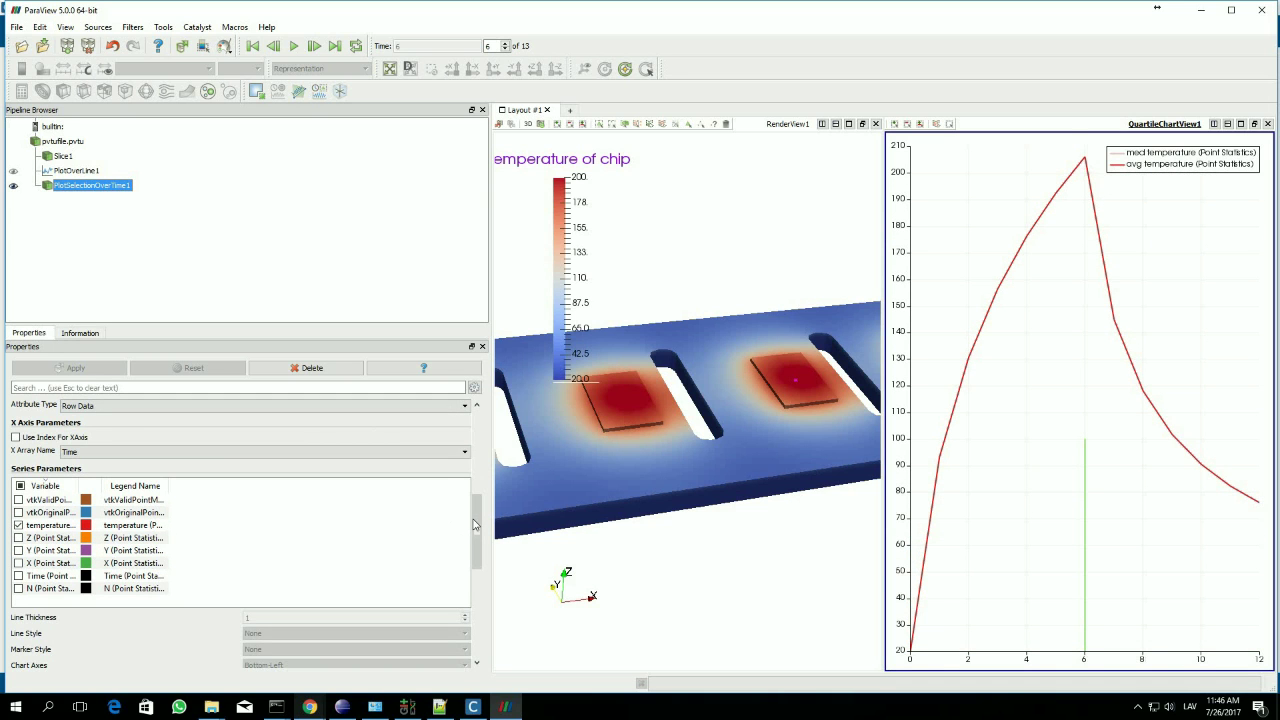
- Turn off the median, ranges and quartiles in the time chart, keeping only the average displayed
scroll(476, 521, down, 5)
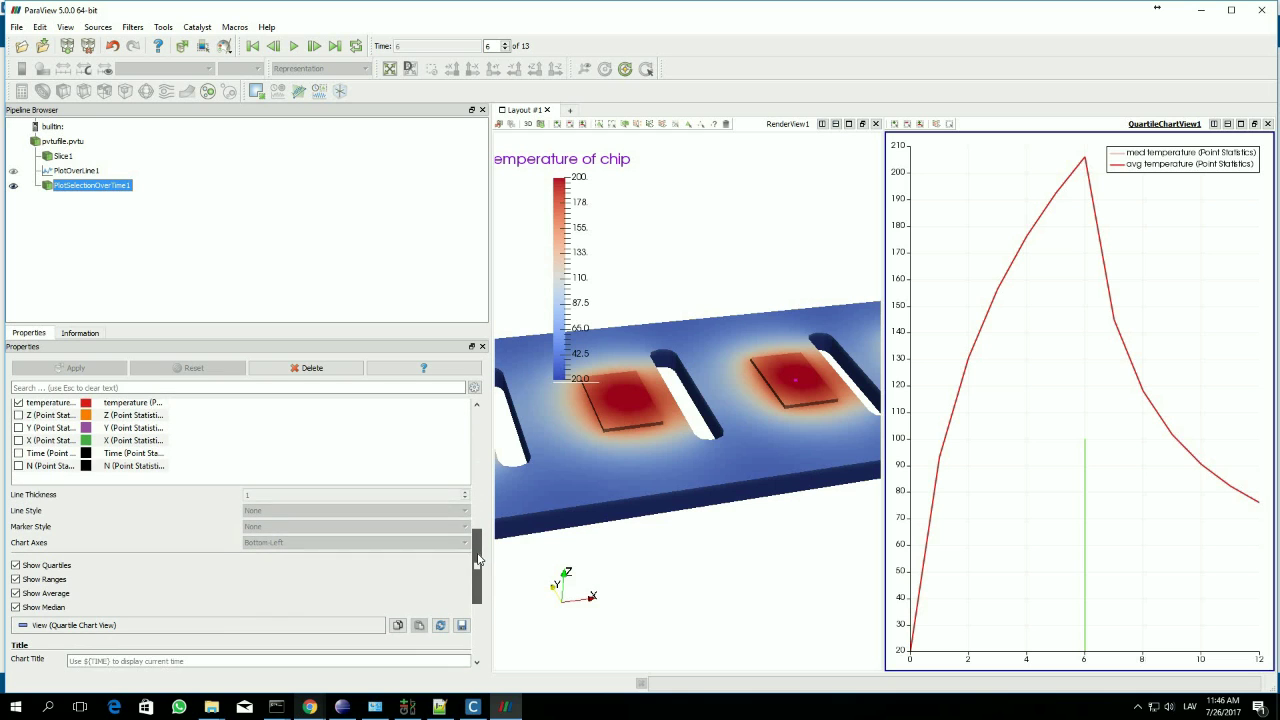
click(15, 597)
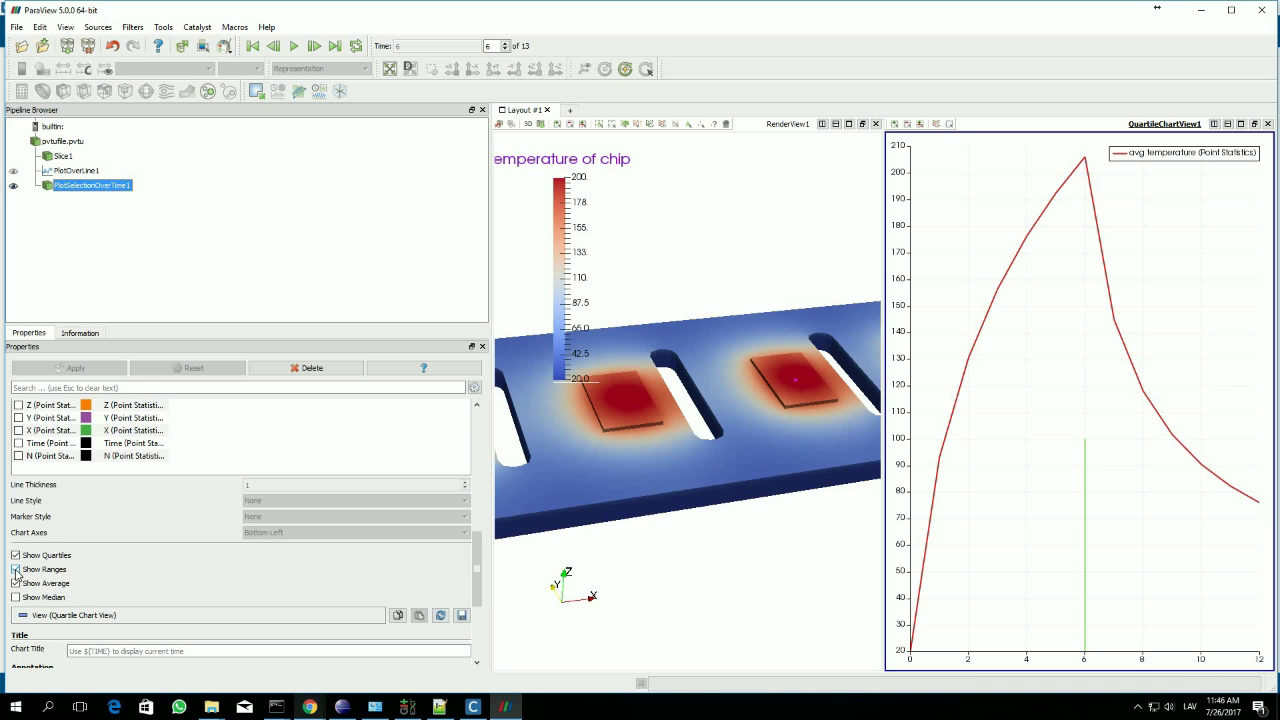
click(16, 569)
scroll(220, 566, down, 1)
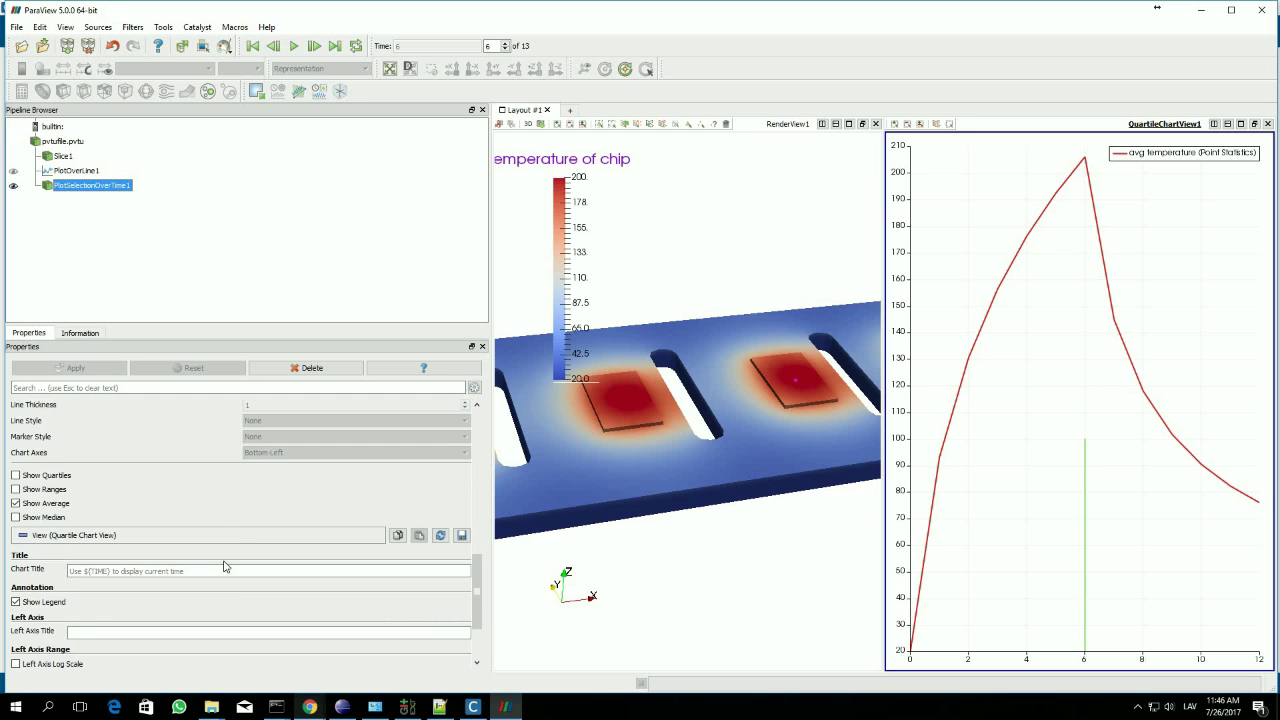
- Inspect the whole temperature-over-time curve and read the average temperature at its peak
scroll(236, 596, down, 2)
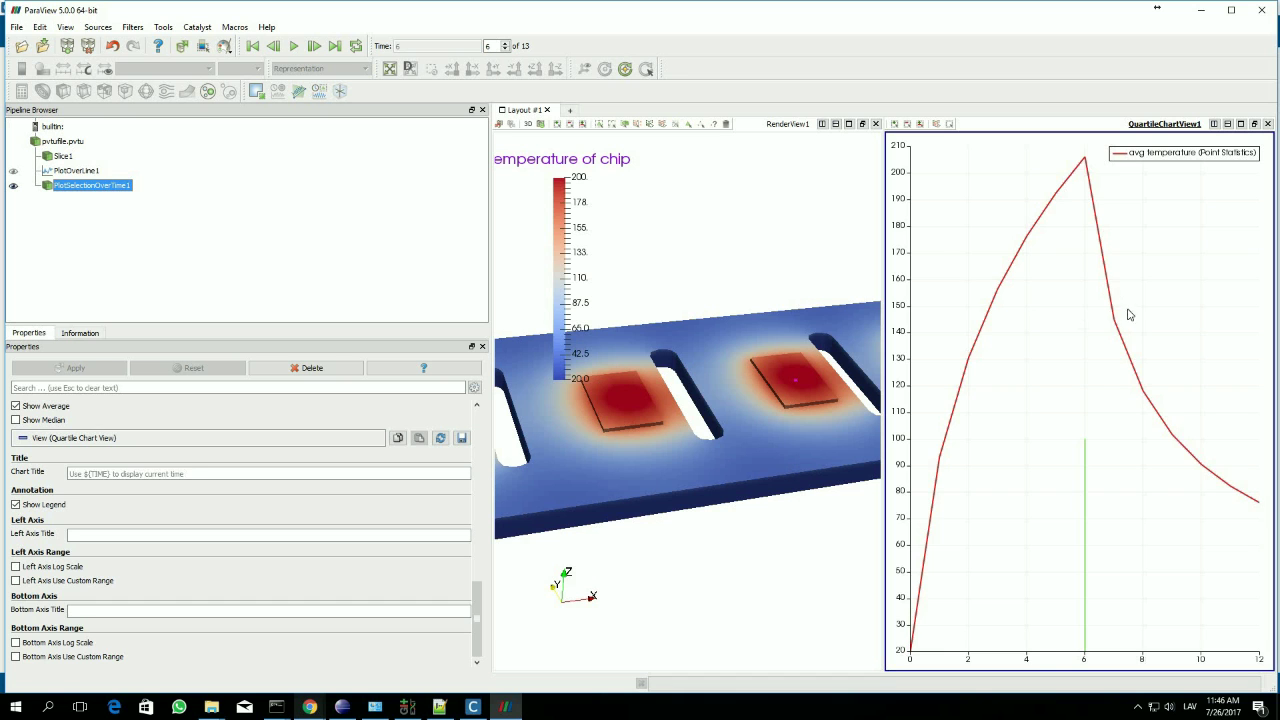
scroll(1137, 320, down, 1)
scroll(1135, 322, up, 2)
scroll(1125, 326, down, 2)
scroll(1108, 280, down, 1)
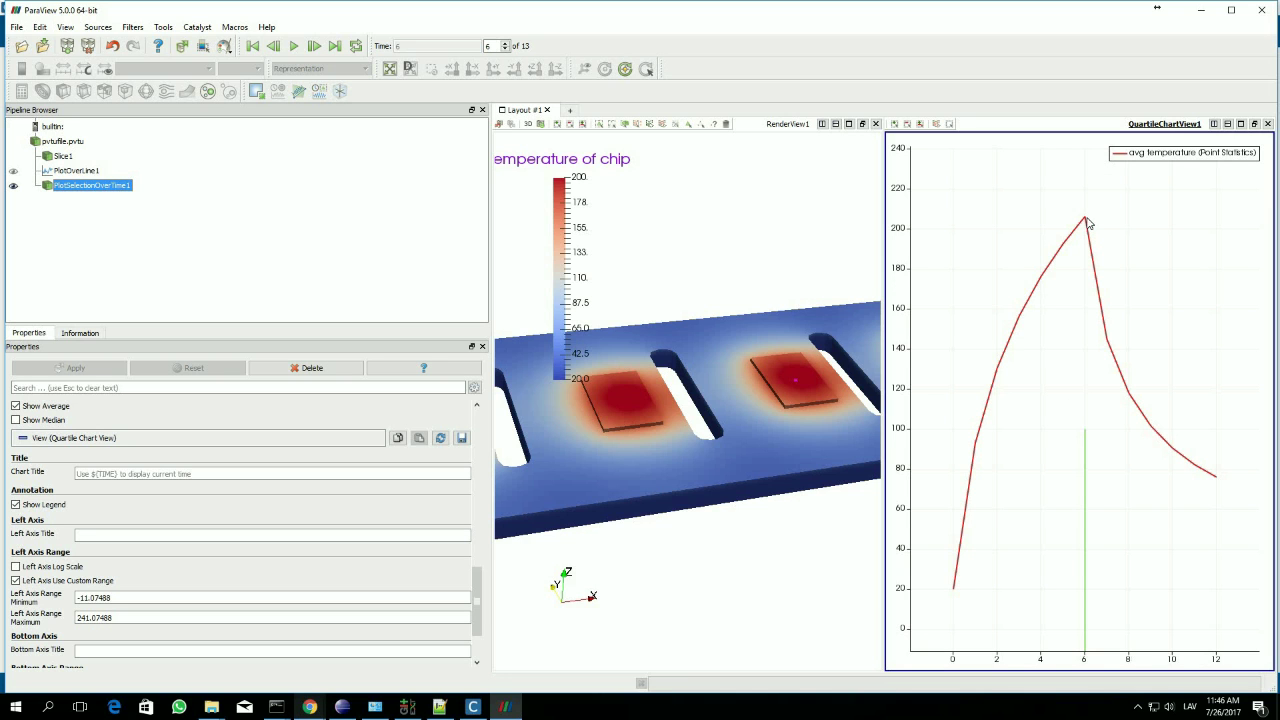
mouse_move(1087, 222)
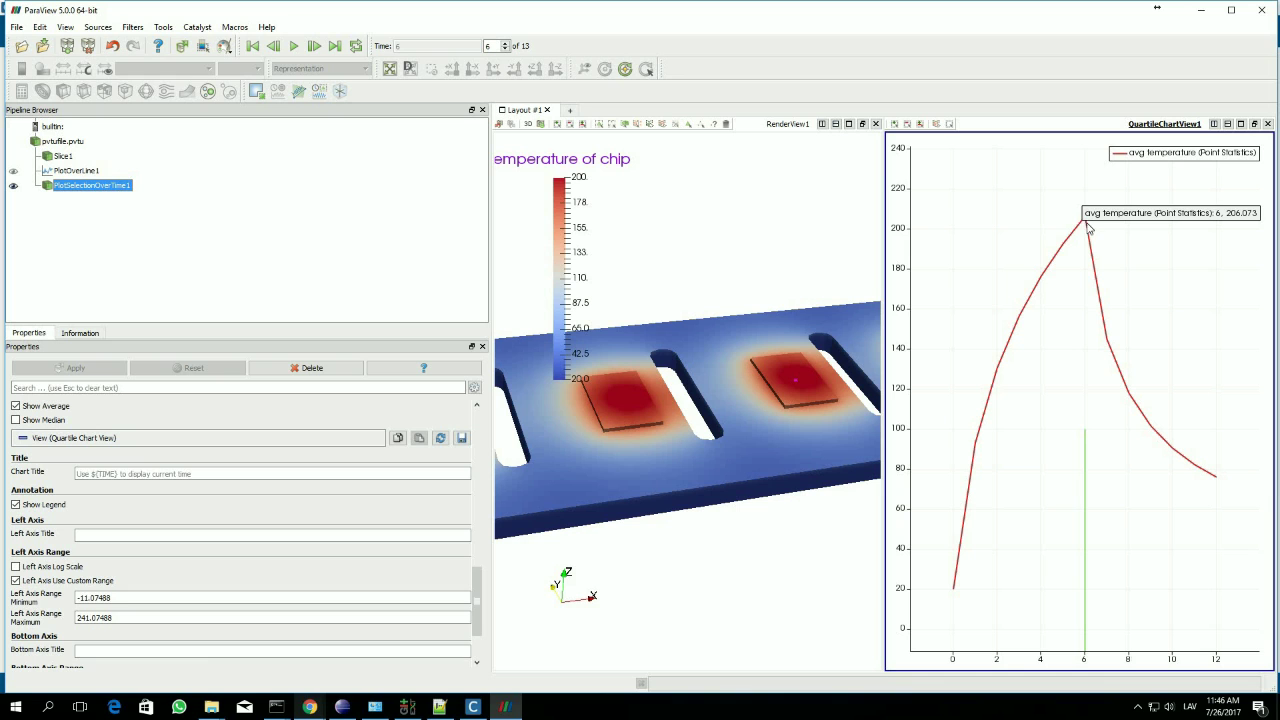
mouse_move(1090, 248)
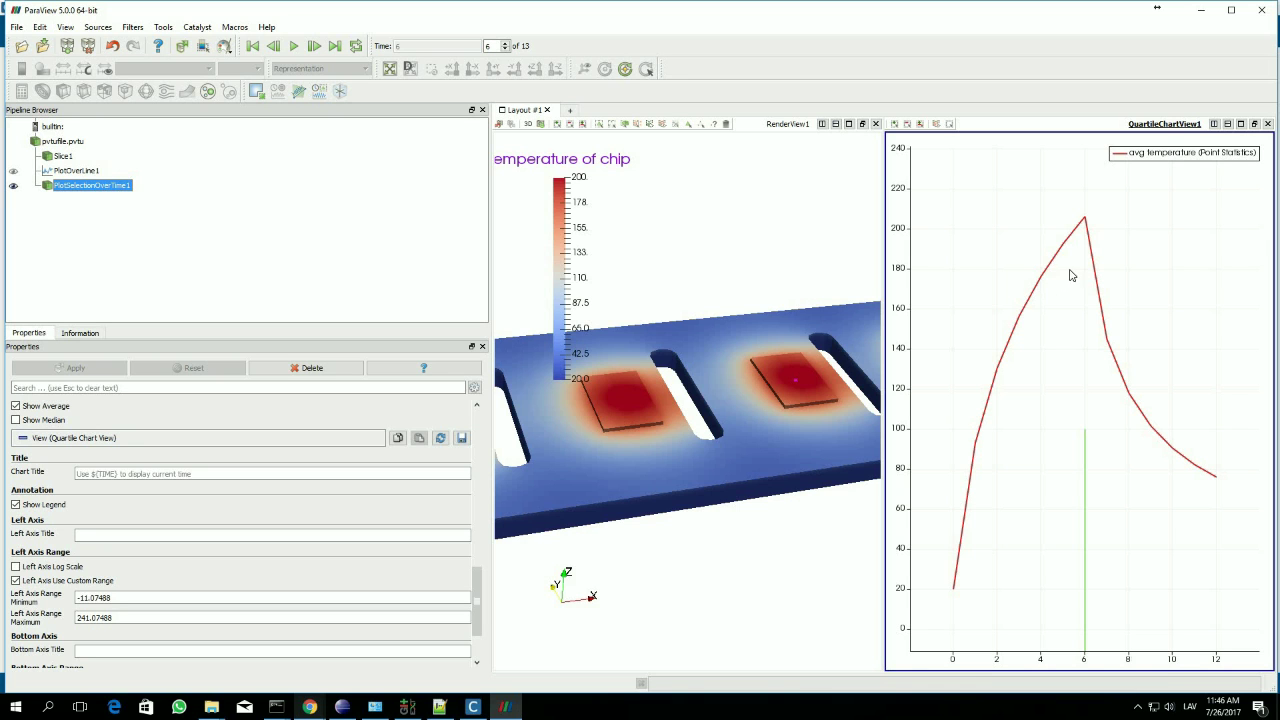
click(19, 27)
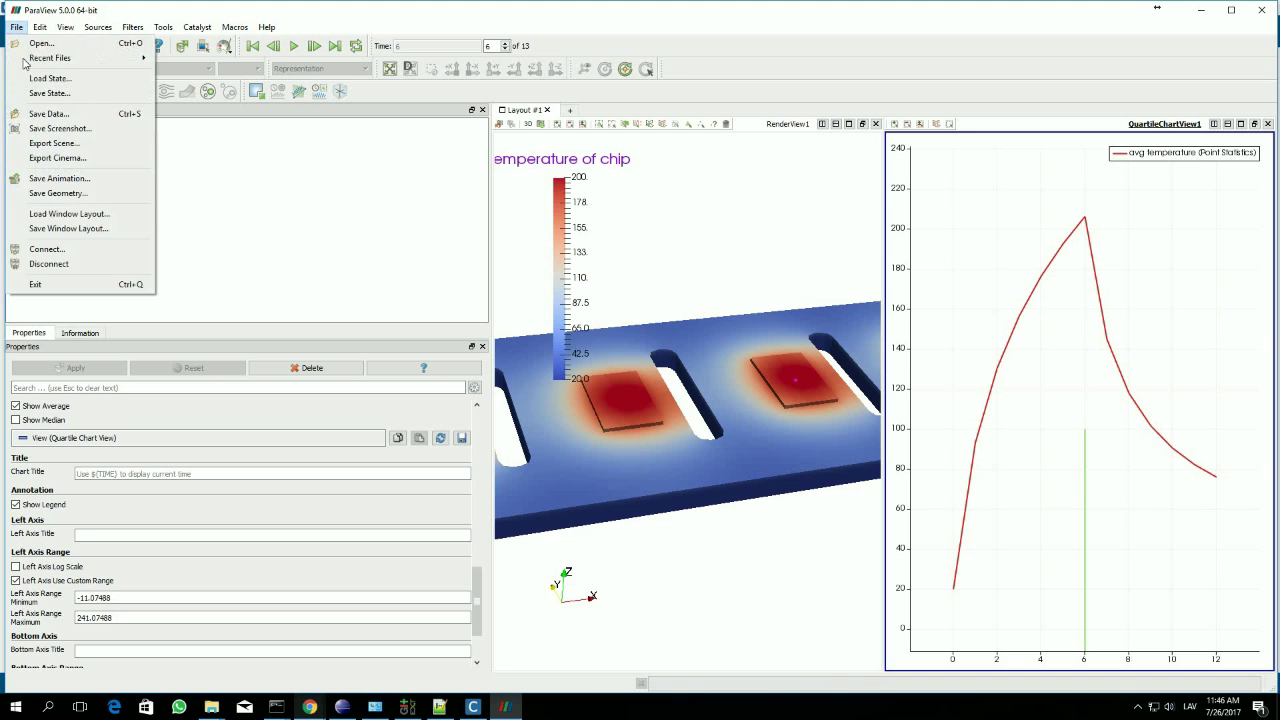
click(55, 116)
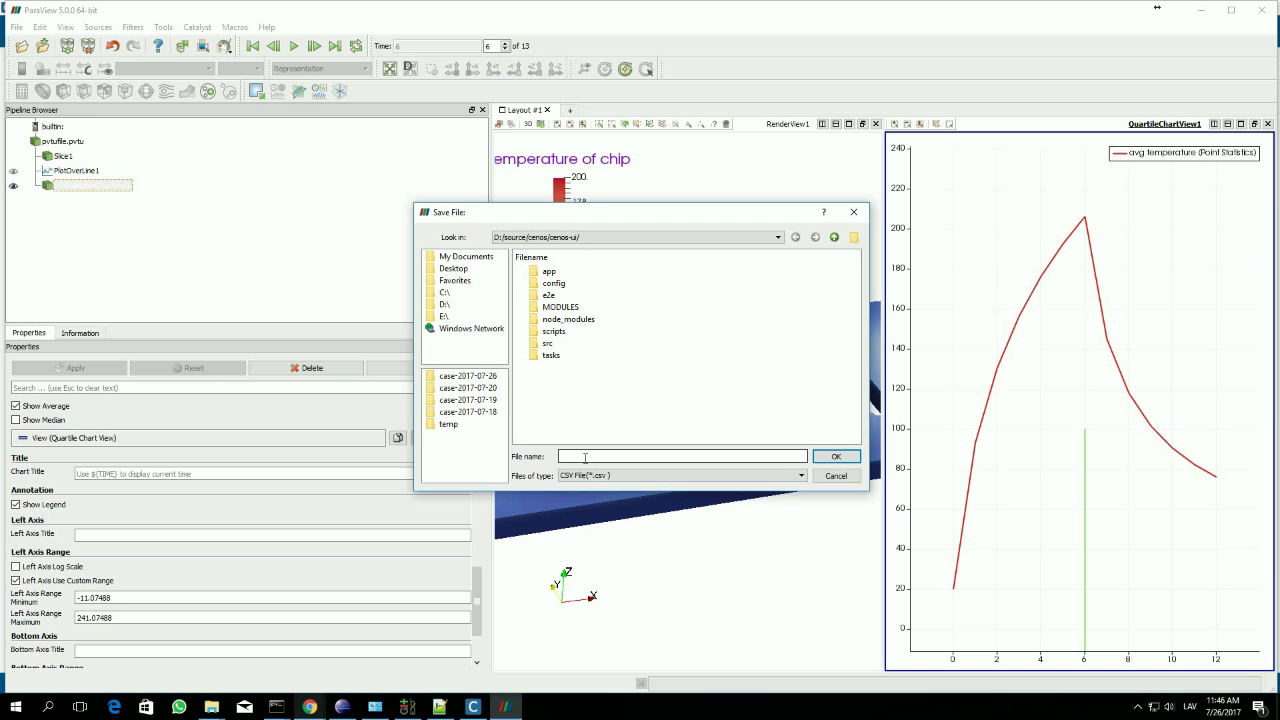
click(605, 477)
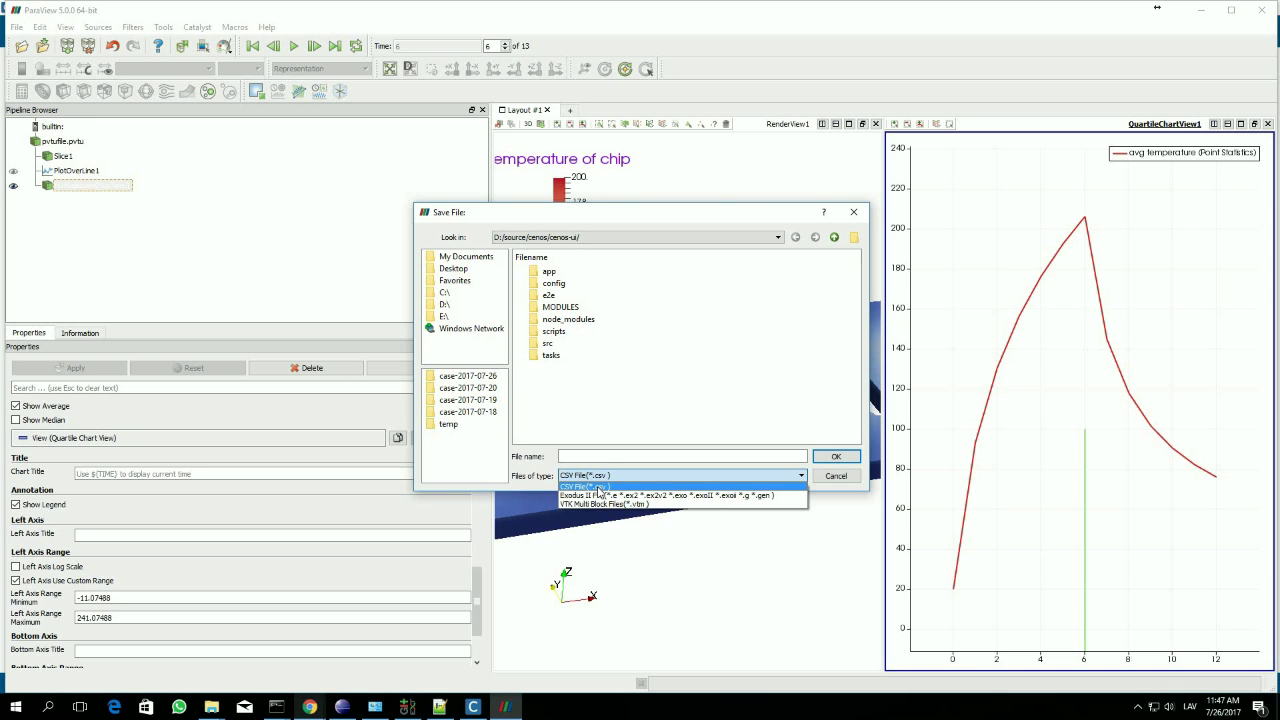
click(597, 487)
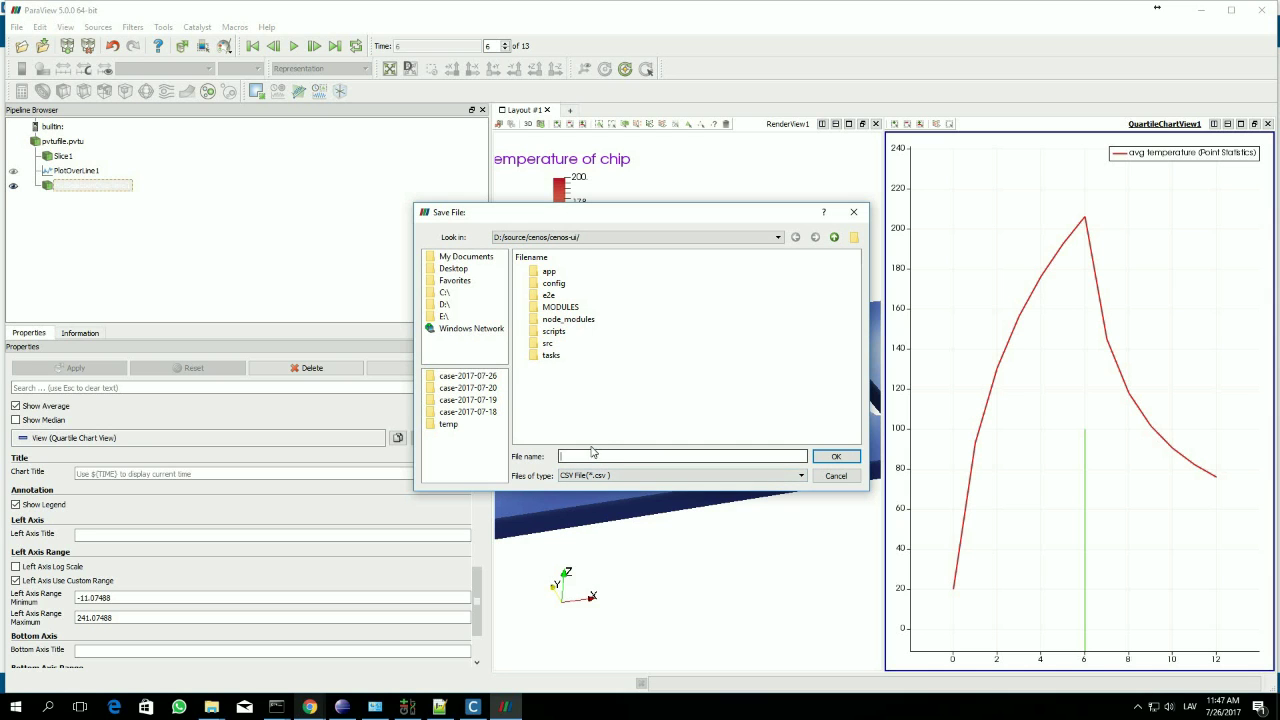
click(836, 476)
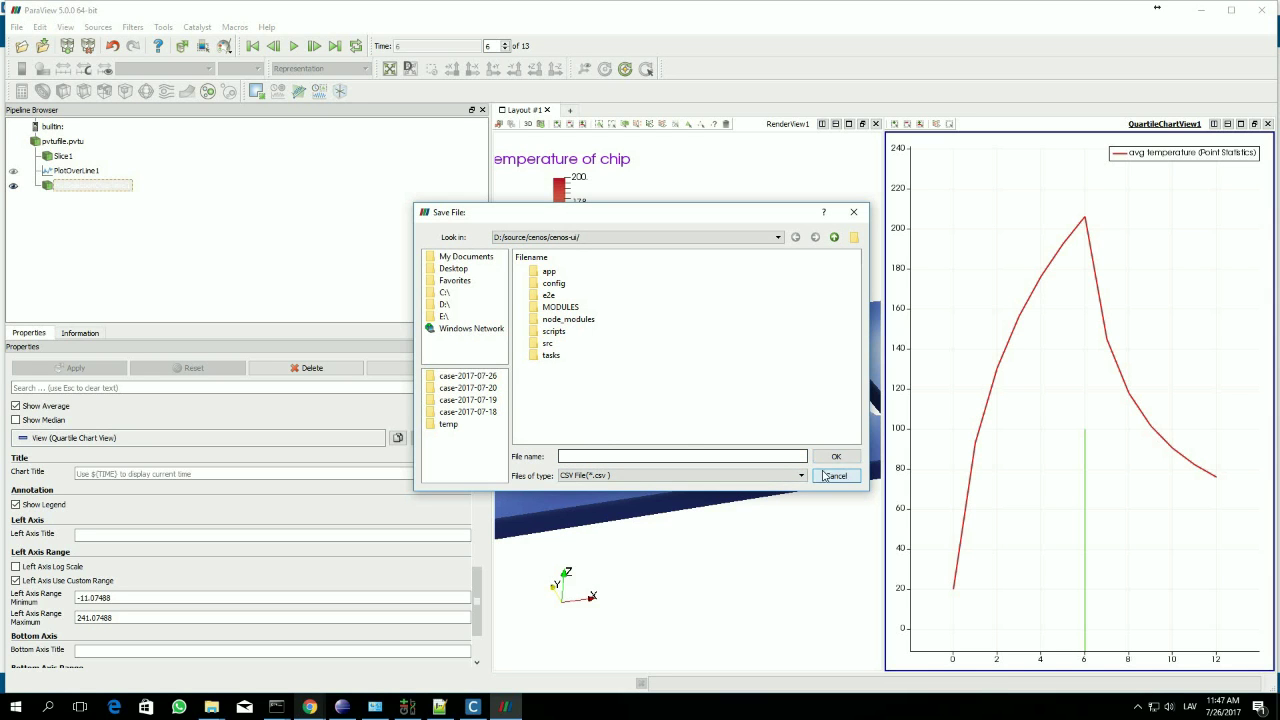